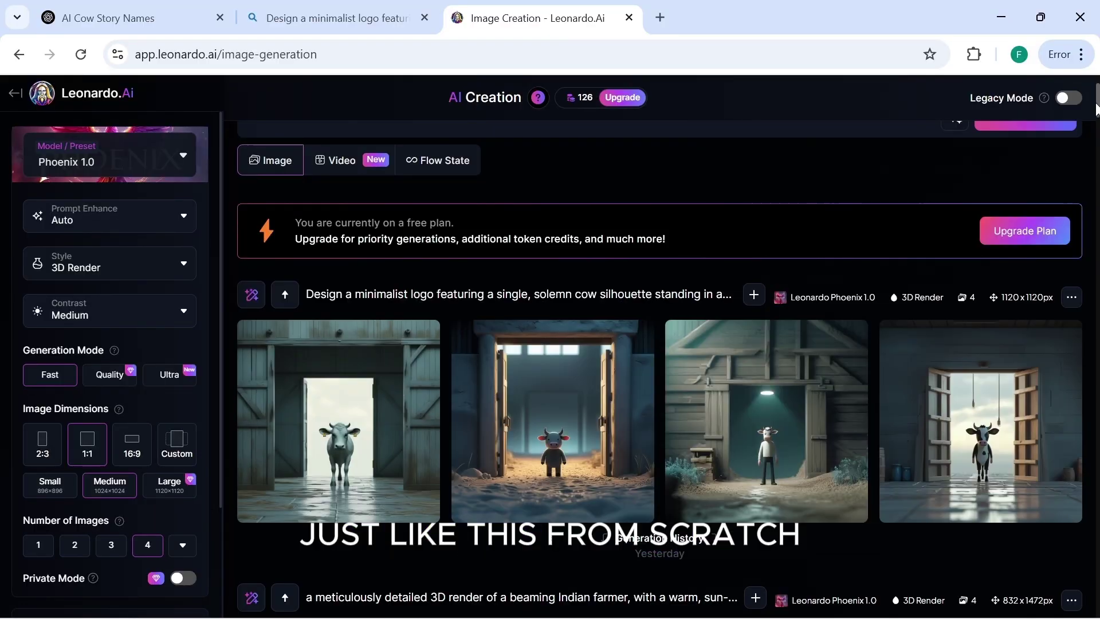
# Step: Copy the logo prompt paragraph from the AI Cow Story Names chat
pyautogui.click(114, 18)
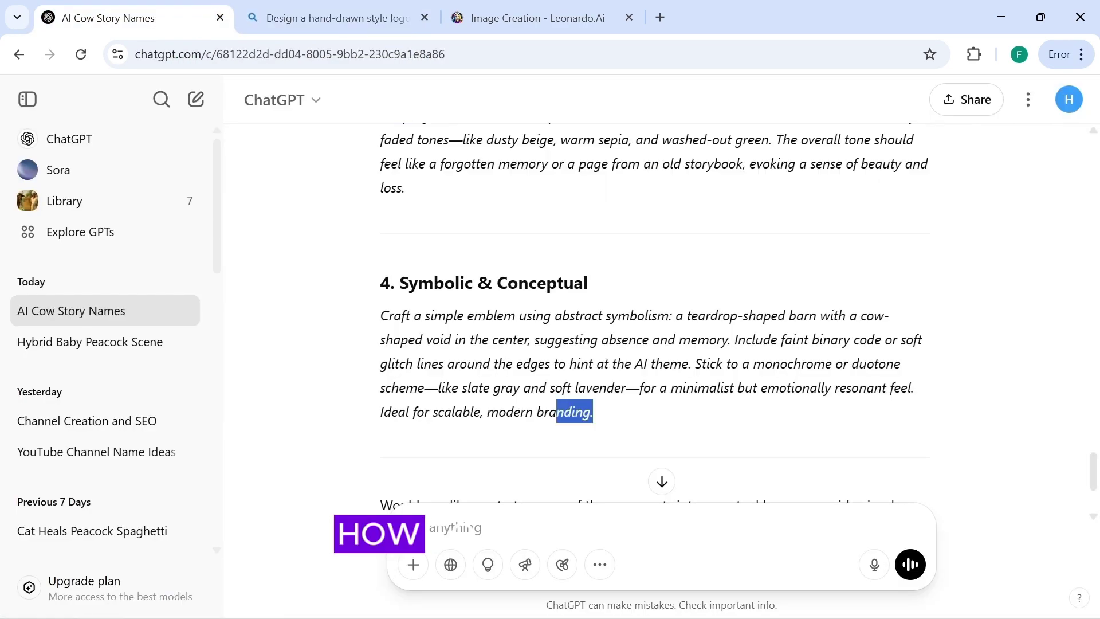
pyautogui.moveTo(557, 411); pyautogui.dragTo(380, 315)
pyautogui.rightClick(440, 344)
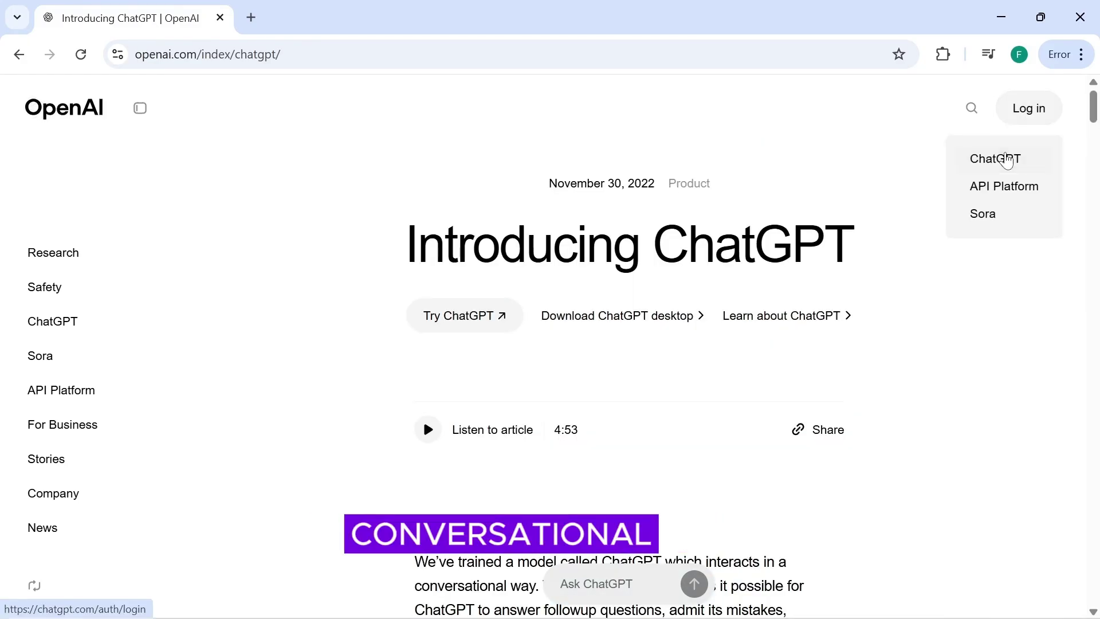
# Step: Sign in to ChatGPT with a Google account
pyautogui.click(1007, 160)
pyautogui.click(805, 300)
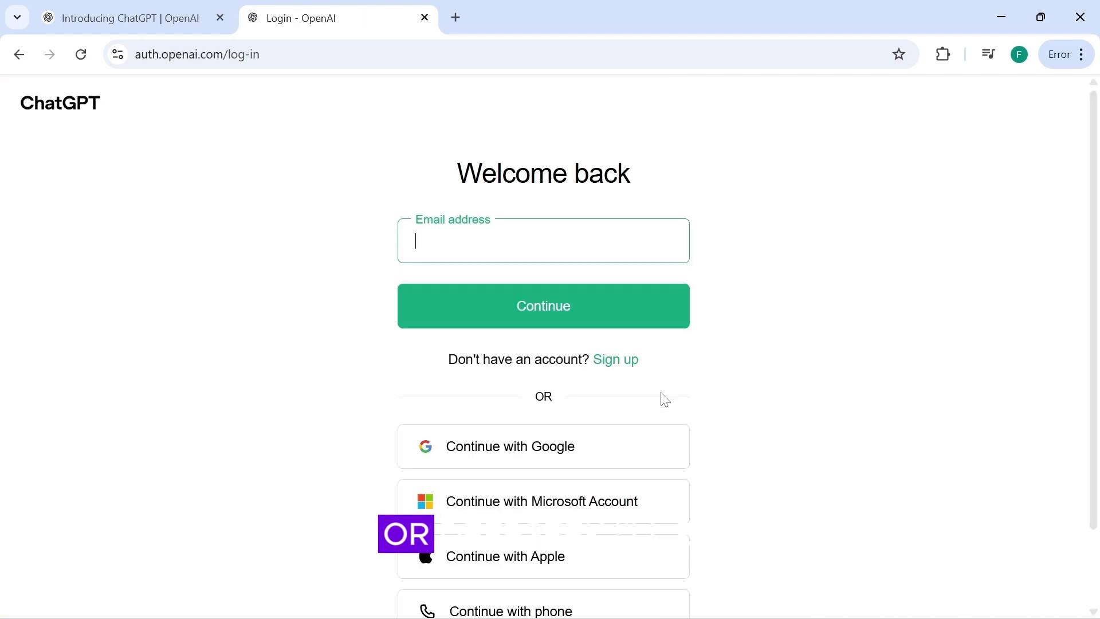
pyautogui.click(618, 444)
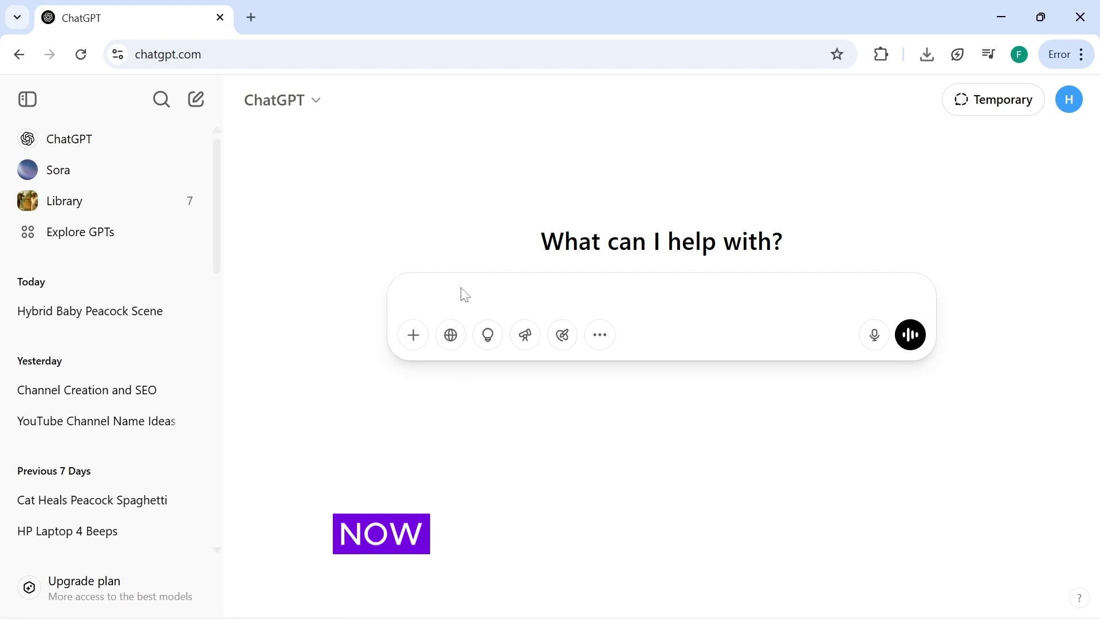
# Step: Send the channel-name prompt with topic AI COW STORIES and tone SAD AND EMOTIONAL
pyautogui.rightClick(465, 295)
pyautogui.click(496, 422)
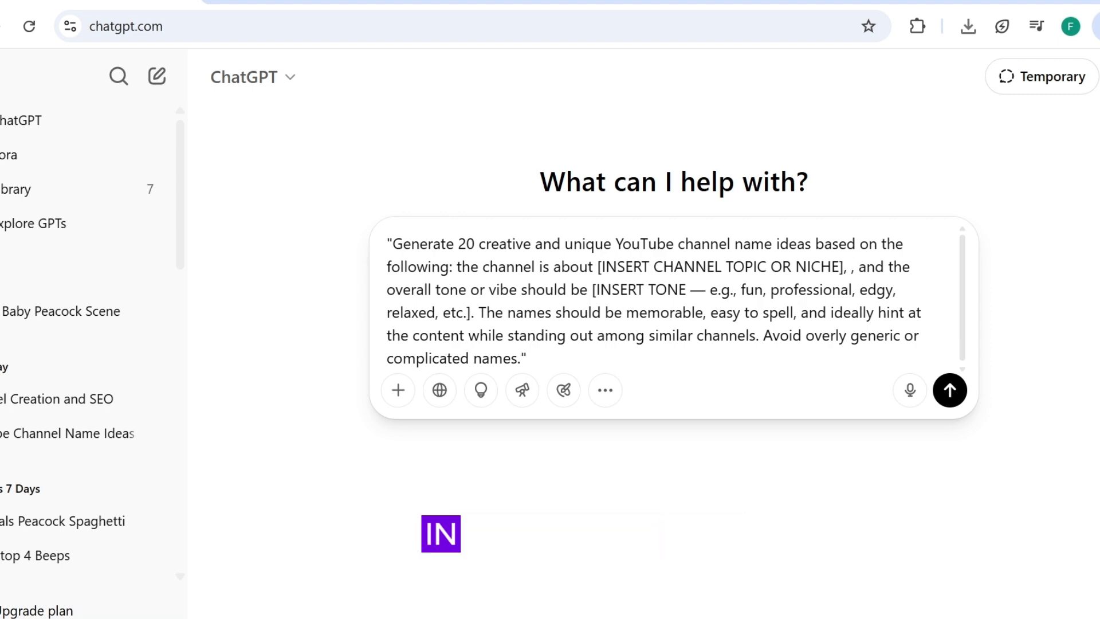
pyautogui.moveTo(593, 267); pyautogui.dragTo(843, 267)
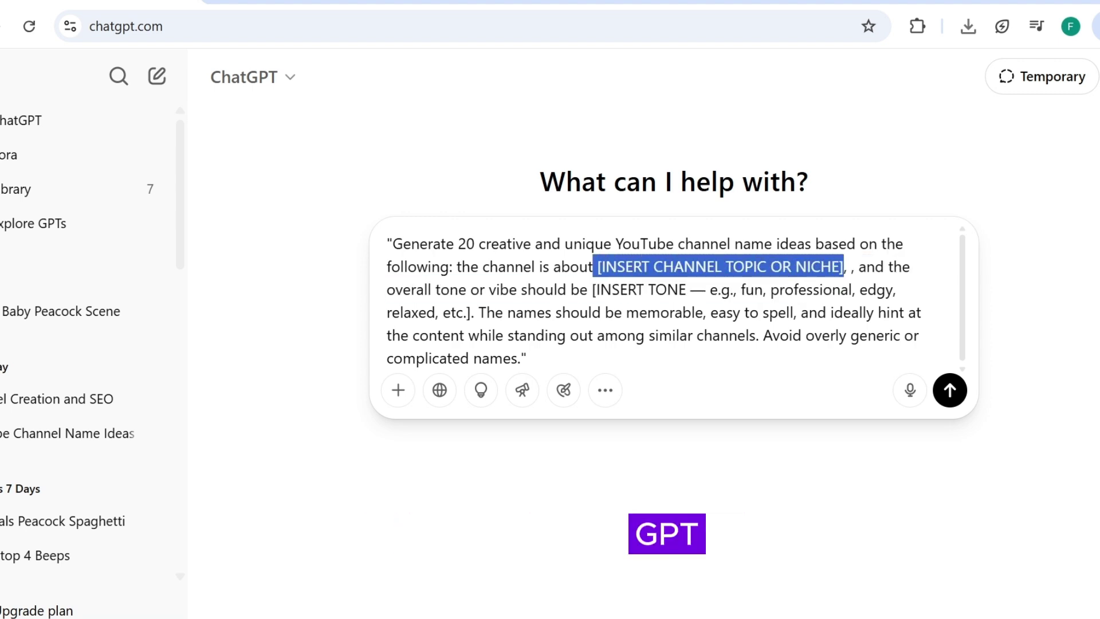
pyautogui.write('A')
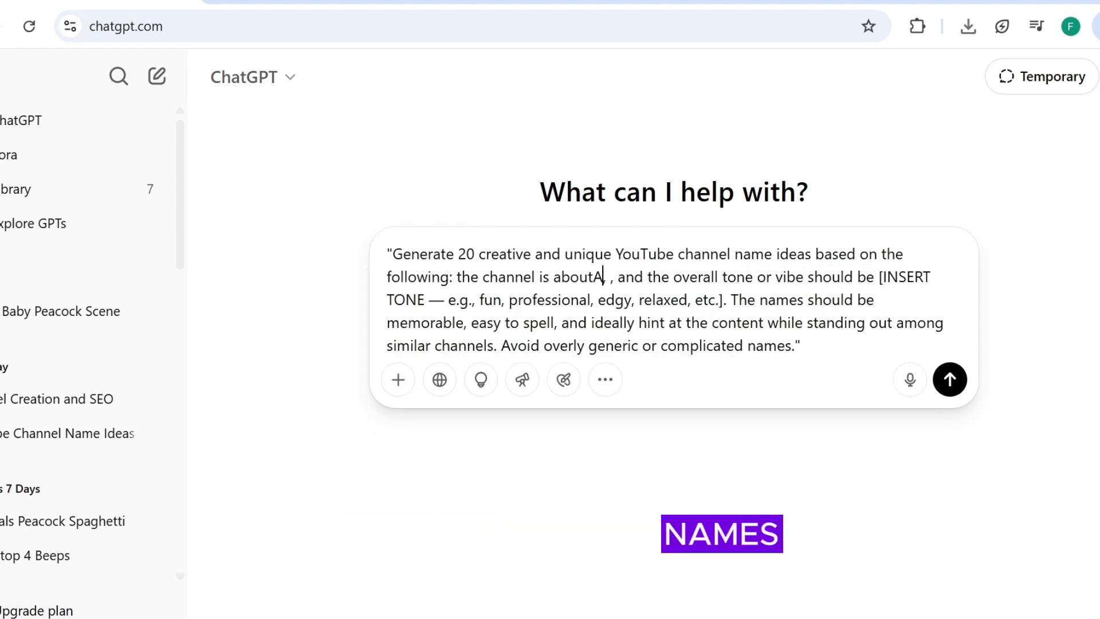
pyautogui.write('A')
pyautogui.press('BackSpace')
pyautogui.press('BackSpace')
pyautogui.write('AI COW STORIES,')
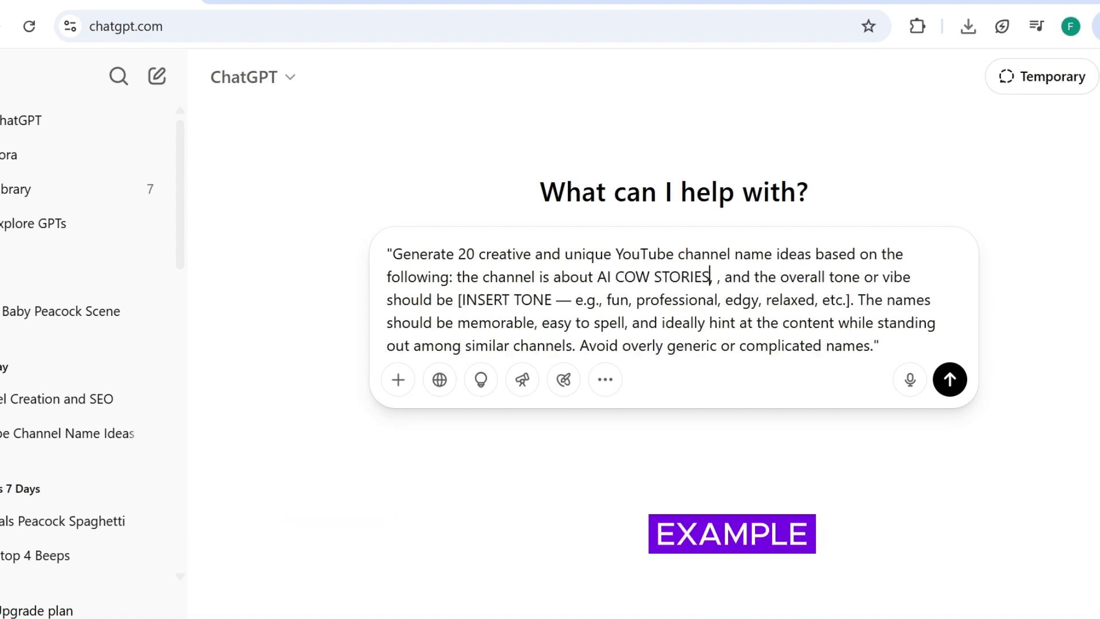
pyautogui.moveTo(849, 299); pyautogui.dragTo(457, 300)
pyautogui.write('SAD AND EMOTIONAL')
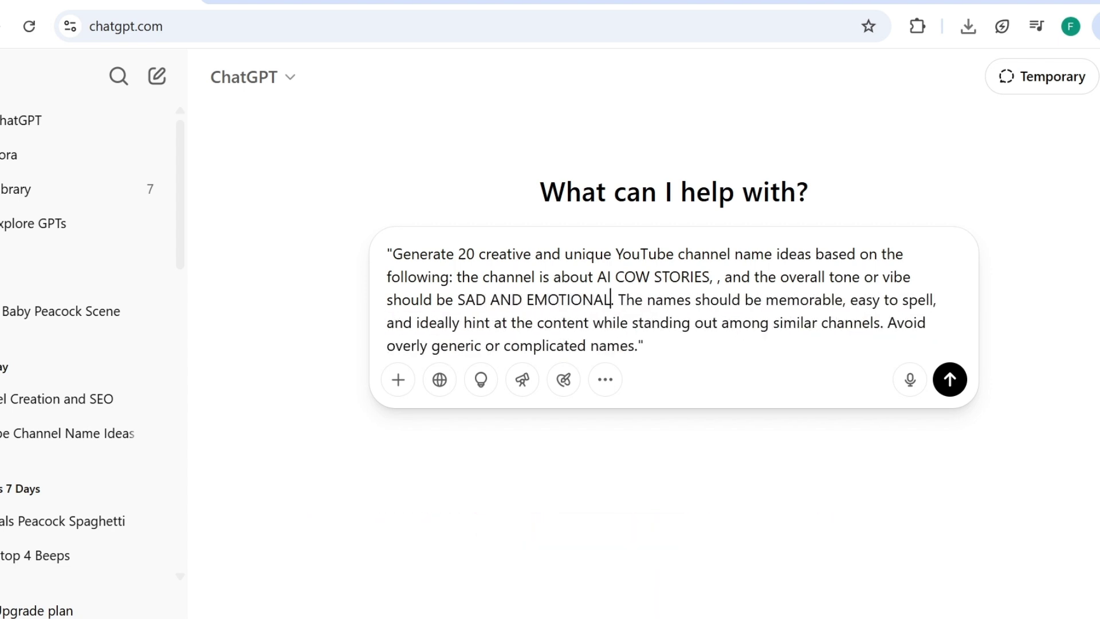
pyautogui.click(948, 380)
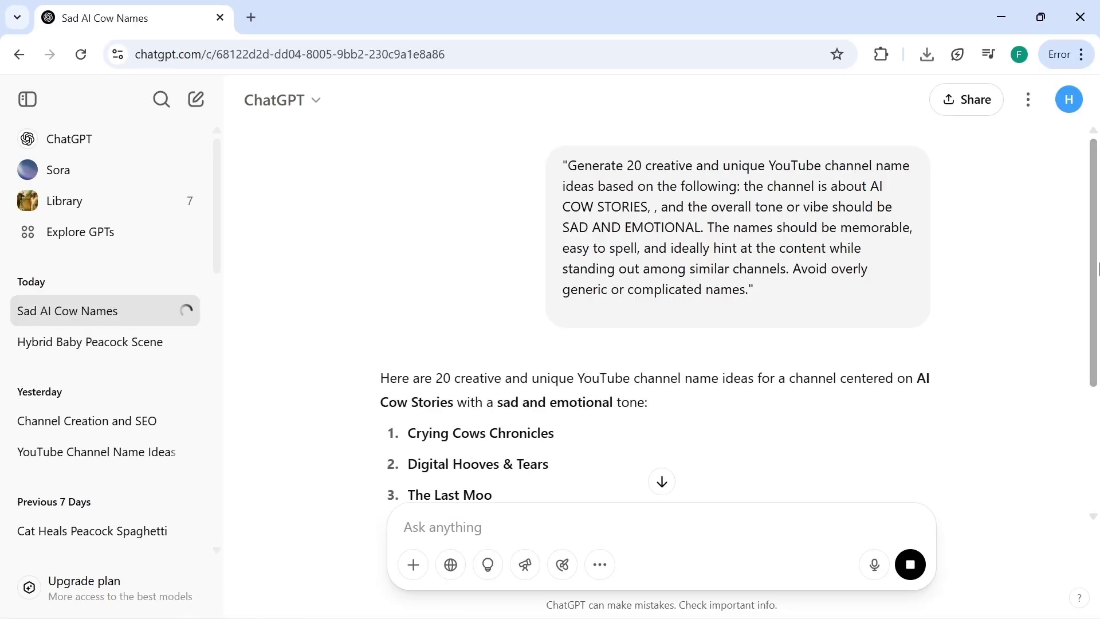
# Step: Select 'Echoes from the Barn' from the 20 suggested channel names
pyautogui.scroll(-3, 1098, 376)
pyautogui.scroll(-3, 1097, 304)
pyautogui.scroll(3, 1097, 303)
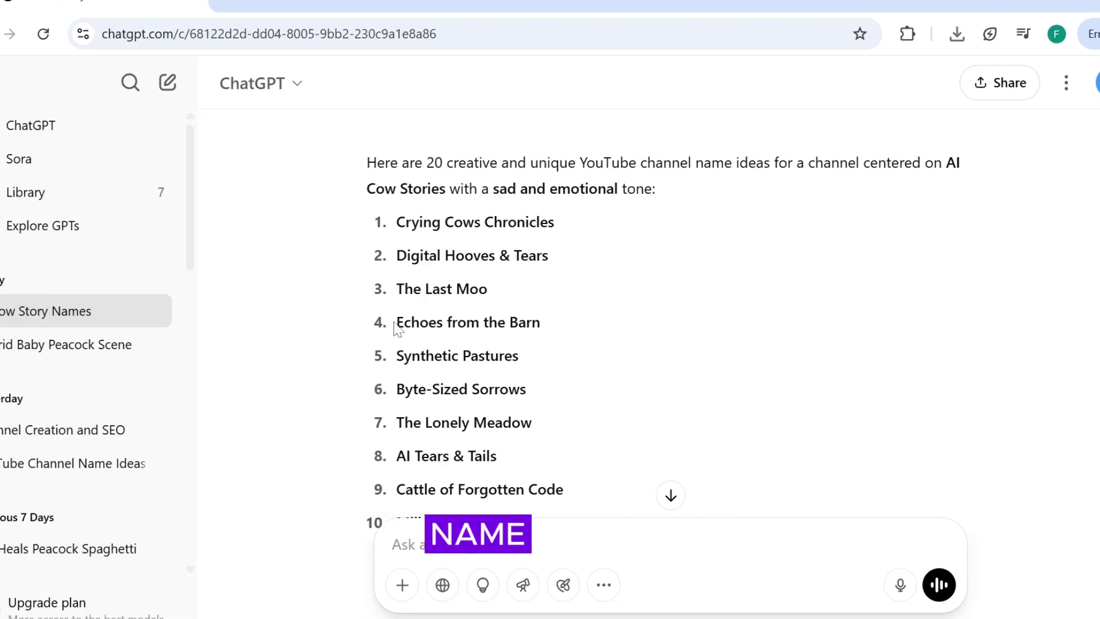
pyautogui.moveTo(466, 323); pyautogui.dragTo(396, 321)
pyautogui.rightClick(511, 328)
# Step: Copy 'Echoes from the Barn' and search YouTube for channels with that name
pyautogui.click(559, 342)
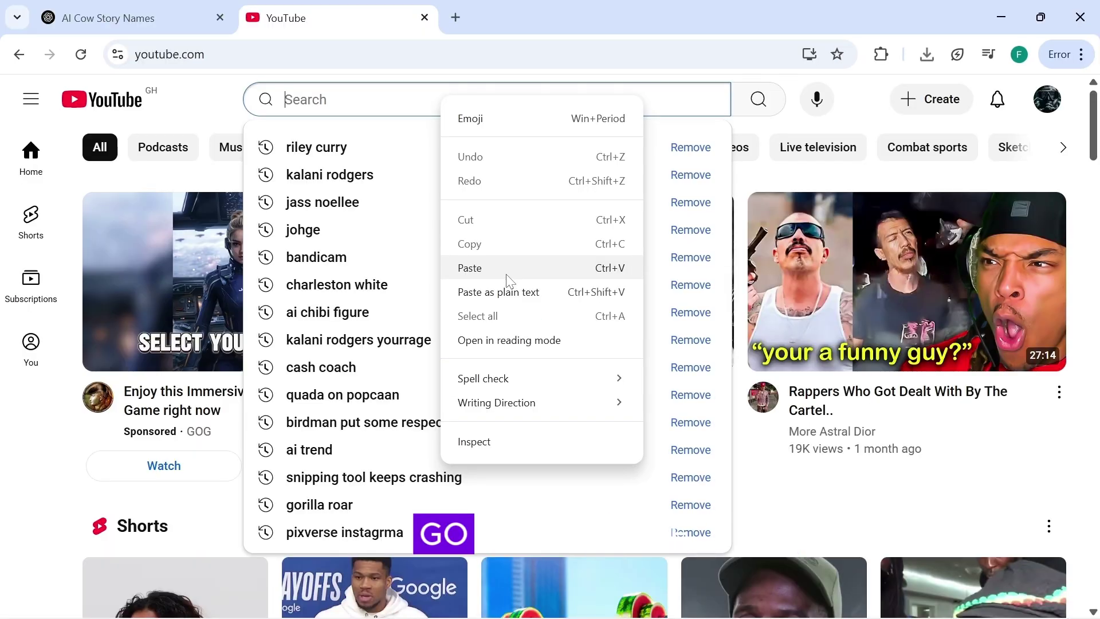
pyautogui.click(508, 280)
pyautogui.click(771, 93)
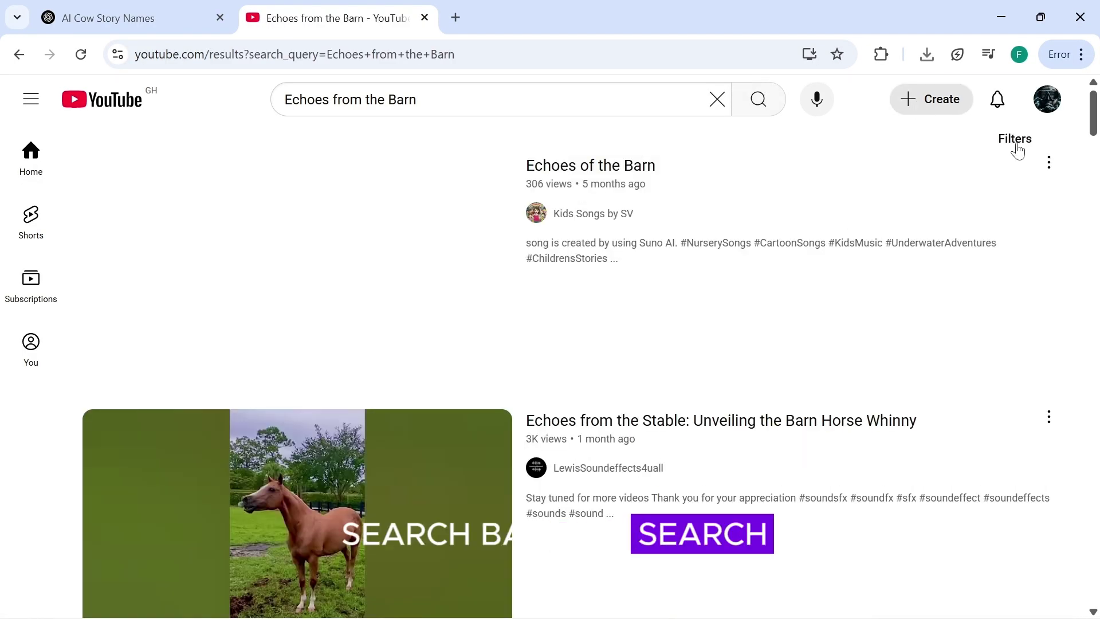
pyautogui.click(1025, 150)
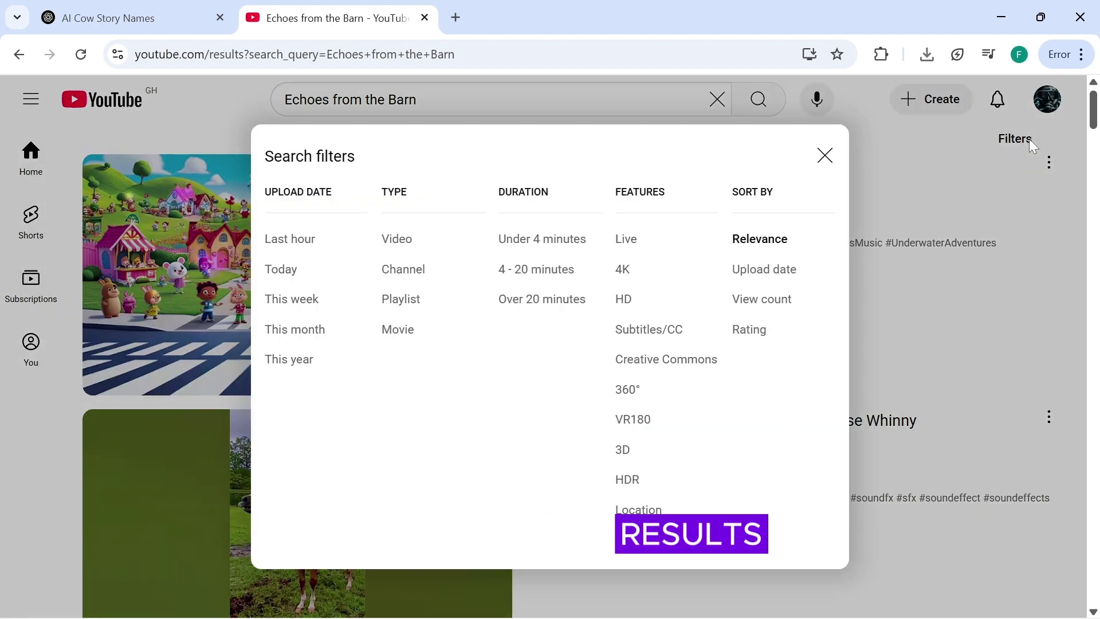
pyautogui.click(403, 271)
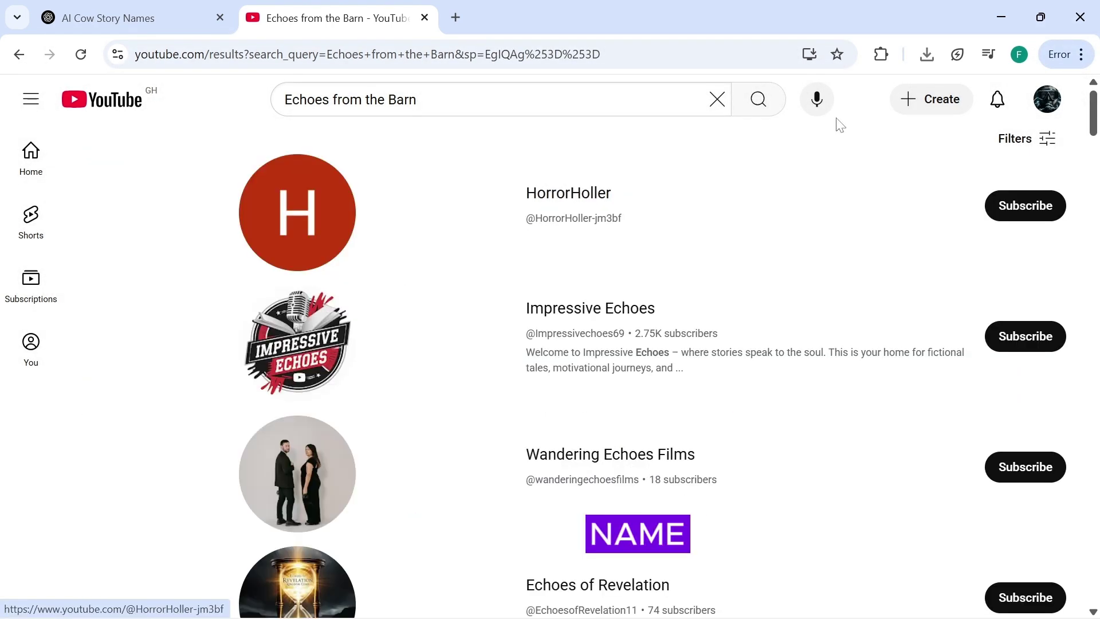
# Step: Create a new YouTube channel named 'Echoes from the Barn'
pyautogui.moveTo(1093, 92); pyautogui.dragTo(1095, 239)
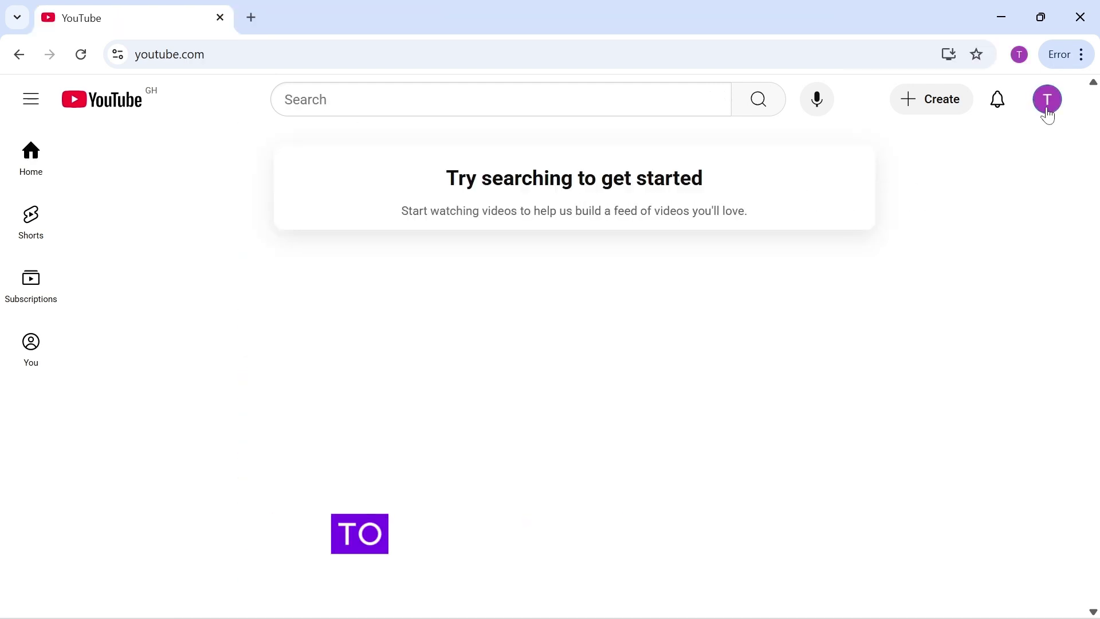
pyautogui.click(1048, 112)
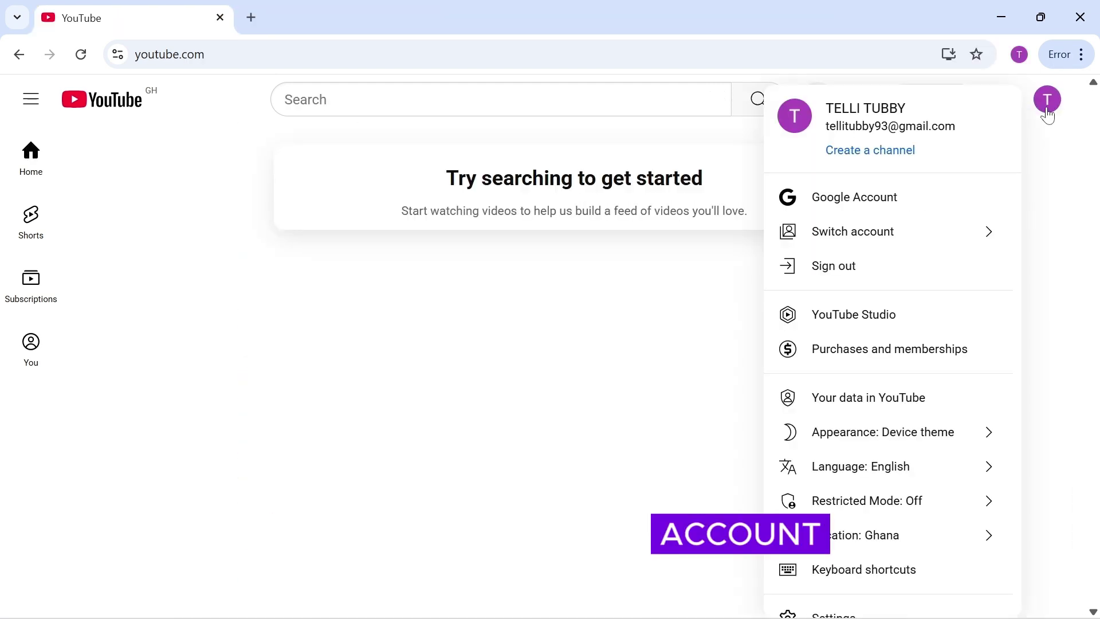
pyautogui.click(889, 151)
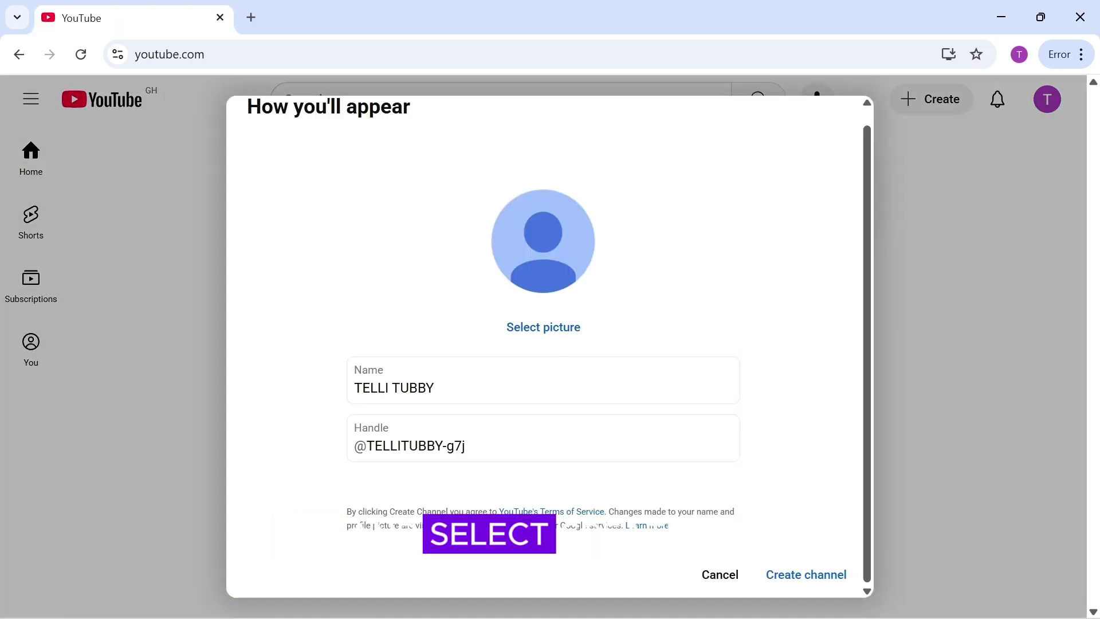
pyautogui.tripleClick(354, 388)
pyautogui.rightClick(375, 388)
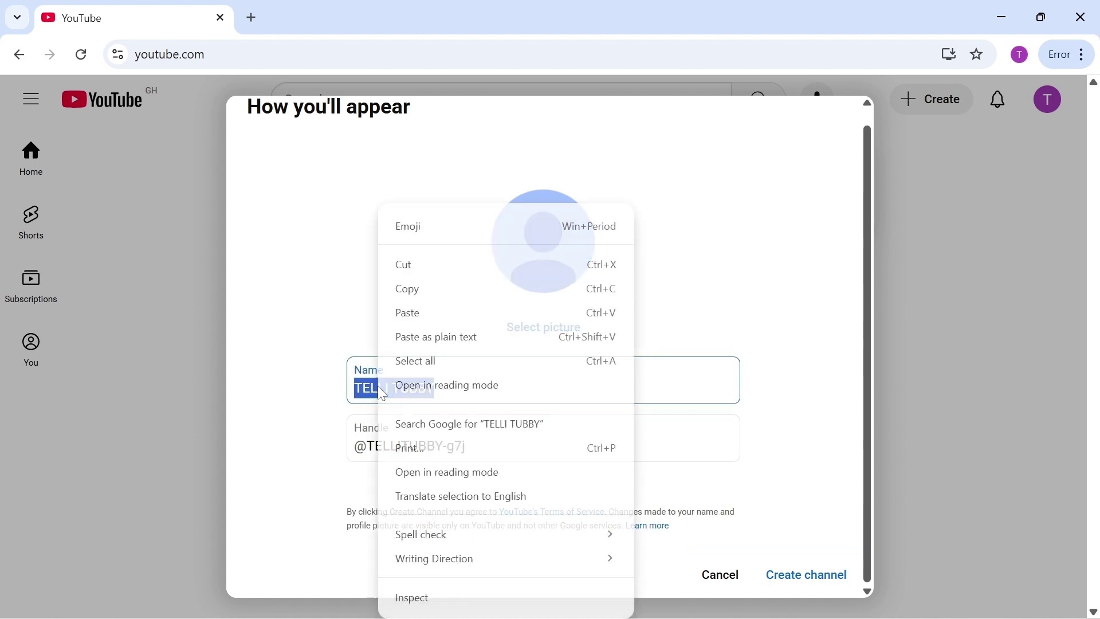
pyautogui.click(408, 314)
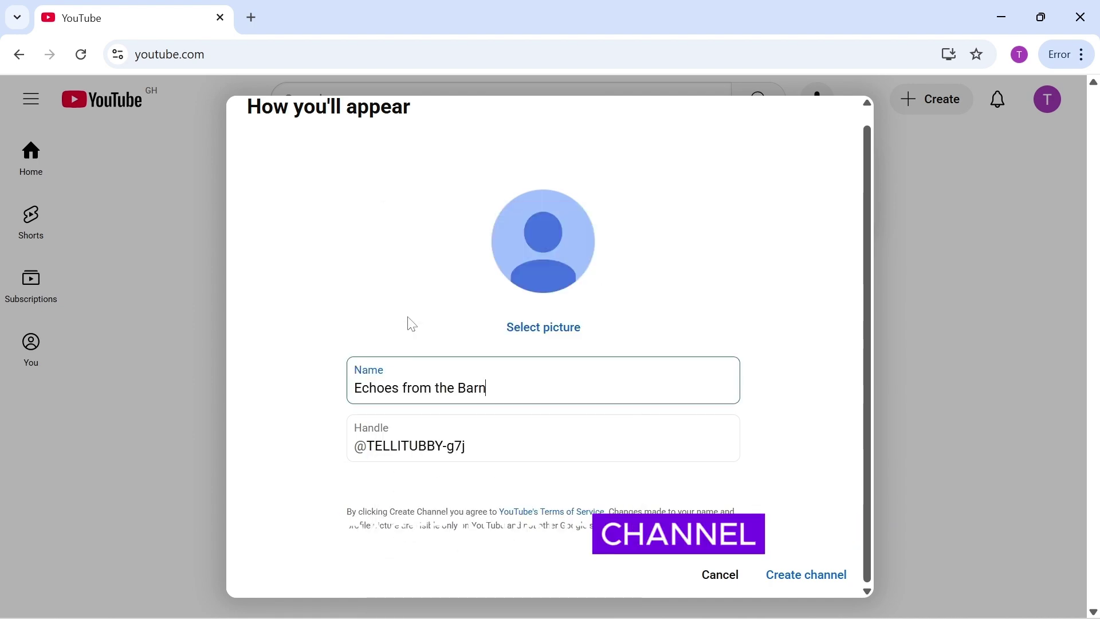
pyautogui.click(796, 575)
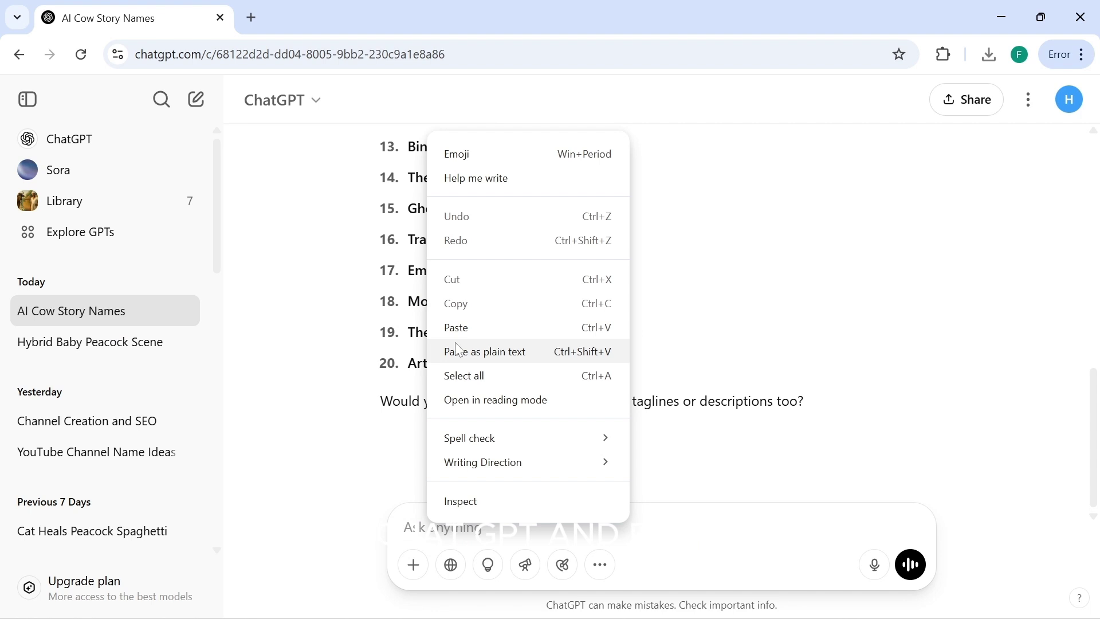
# Step: Send the description prompt filled with ECHOES FROM THE BARN, AI COW STORIES and a sad tone
pyautogui.click(493, 351)
pyautogui.moveTo(601, 453); pyautogui.dragTo(430, 494)
pyautogui.write('ECHOES FROM THE BARN The channel focuses on AI COW STORIES, and the tone should be SAD AND EMOTIONAL')
pyautogui.click(912, 564)
pyautogui.scroll(-5, 1041, 496)
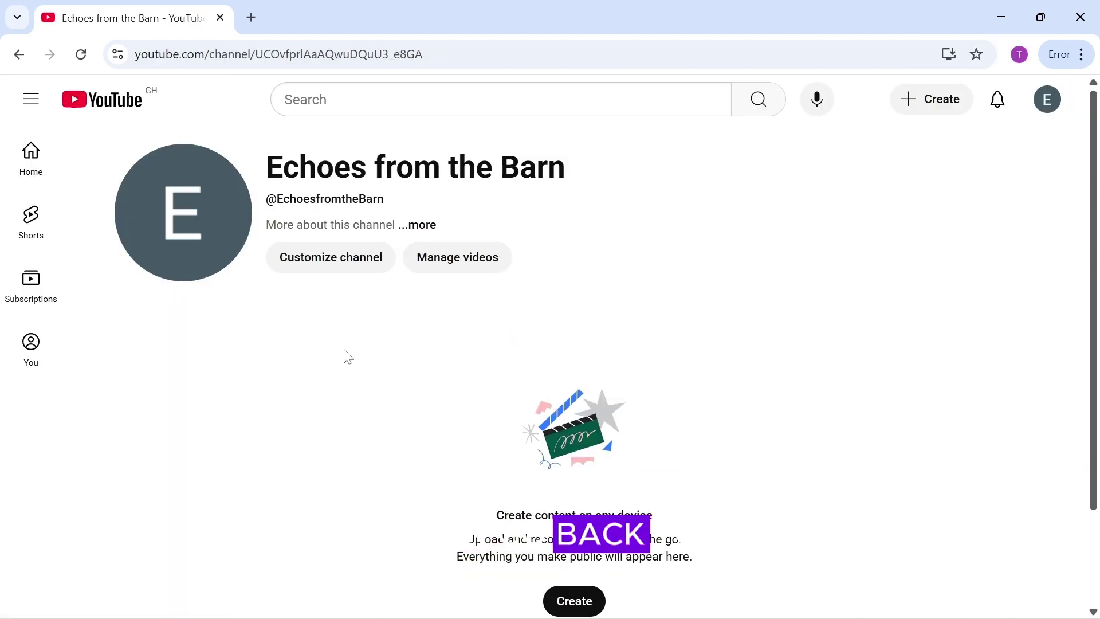
# Step: Paste the generated text into the channel's Description box under Customize channel
pyautogui.click(331, 260)
pyautogui.click(256, 427)
pyautogui.hotkey('ctrl', 'v')
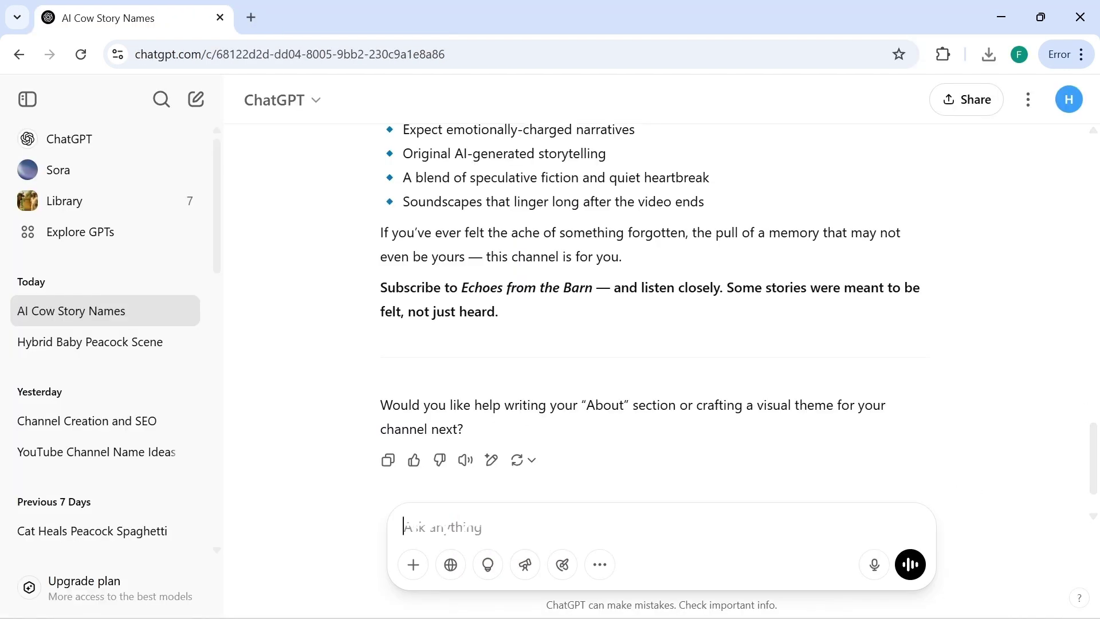
# Step: Send the tag prompt filled with ECHOES FROM THE BARN and a sad, emotional tone
pyautogui.hotkey('ctrl', 'v')
pyautogui.moveTo(678, 363); pyautogui.dragTo(812, 363)
pyautogui.write('ECHOES FROM THE BARN')
pyautogui.press('BackSpace')
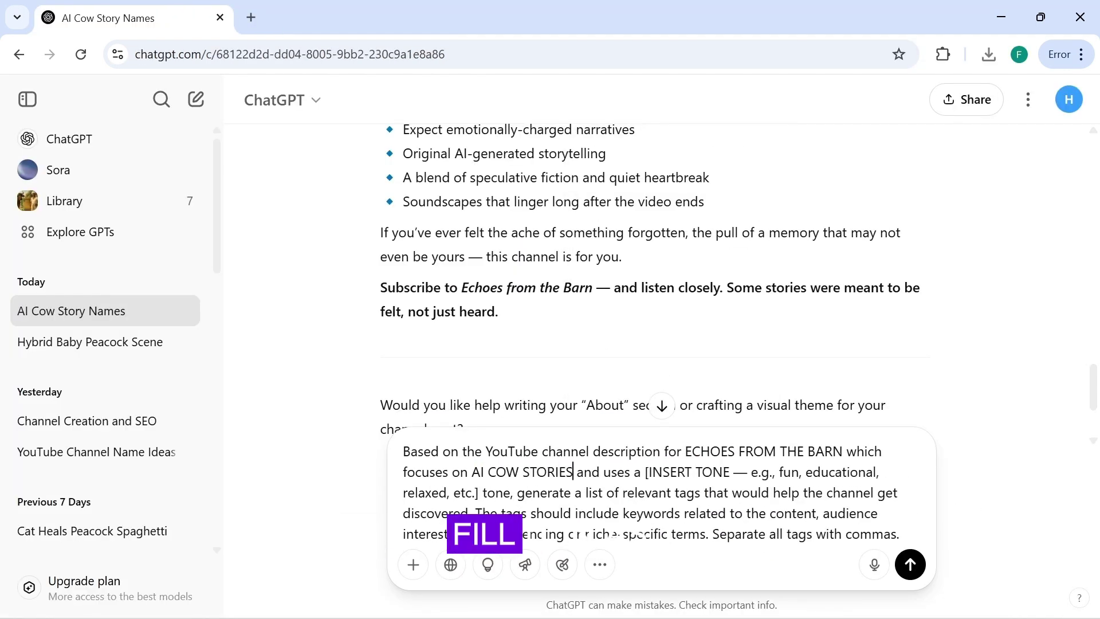
pyautogui.moveTo(631, 472); pyautogui.dragTo(479, 492)
pyautogui.write('SAD AND EMOIT')
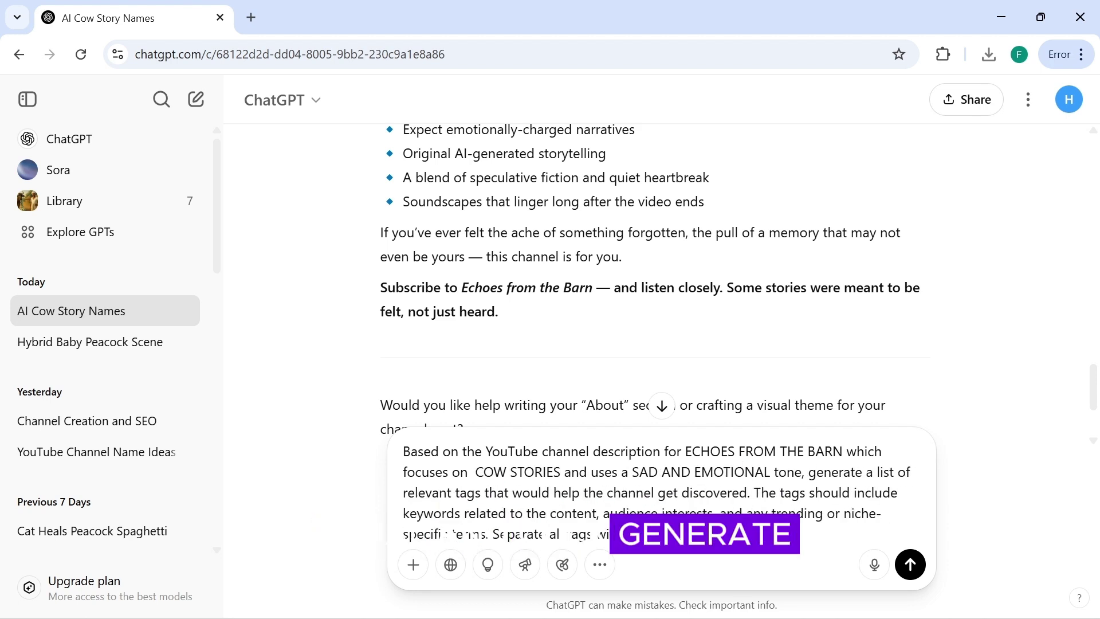
pyautogui.press('Return')
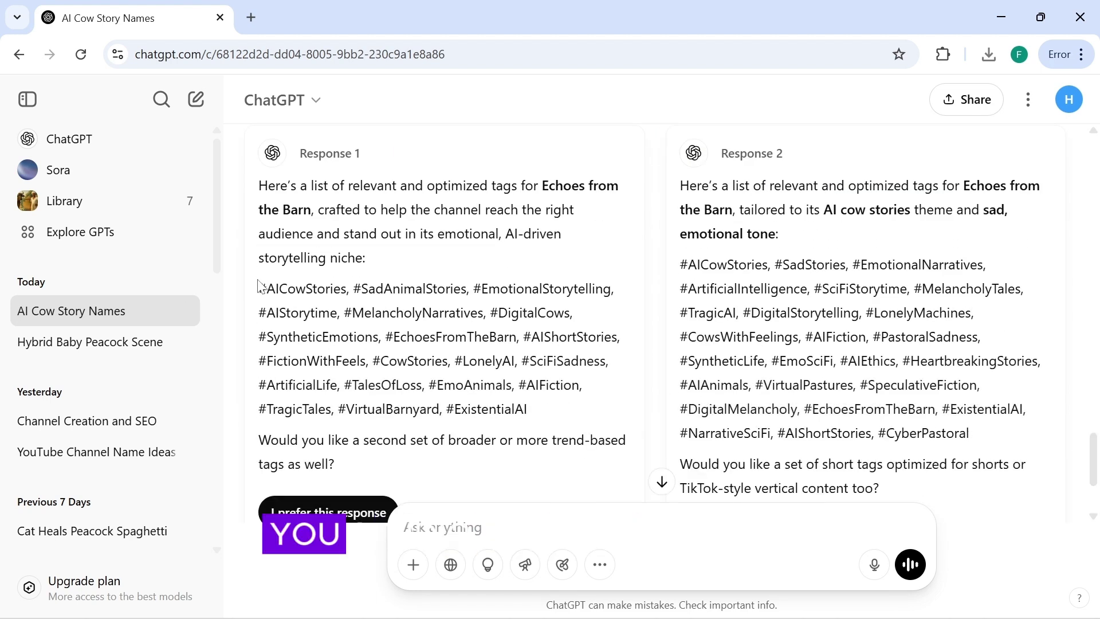
# Step: Copy the first eight hashtags from Response 1
pyautogui.moveTo(266, 288); pyautogui.dragTo(483, 336)
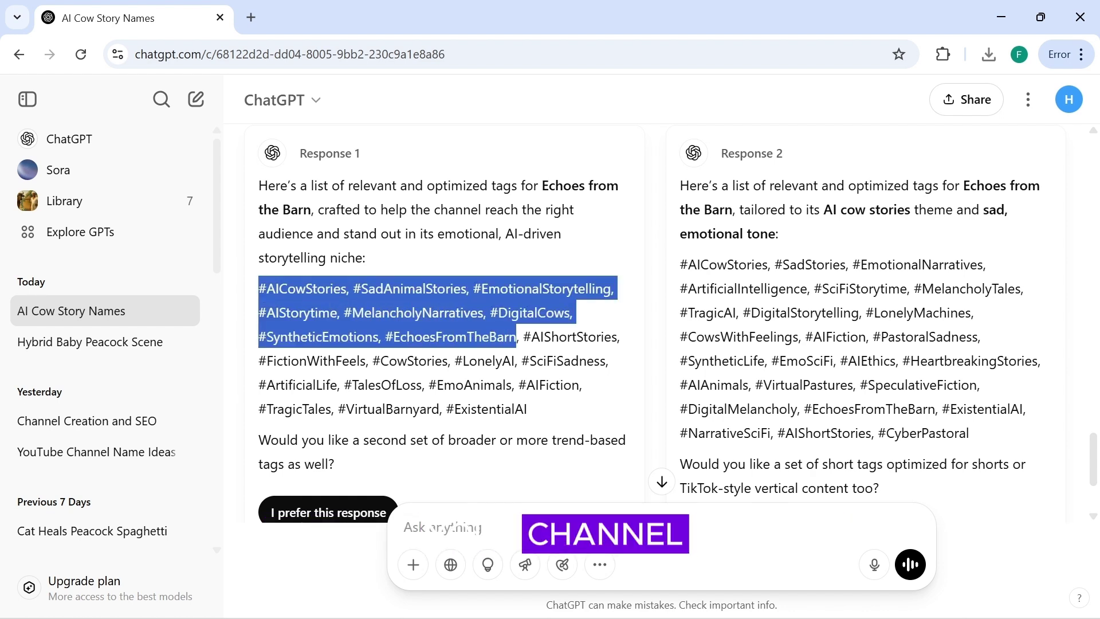
pyautogui.rightClick(471, 313)
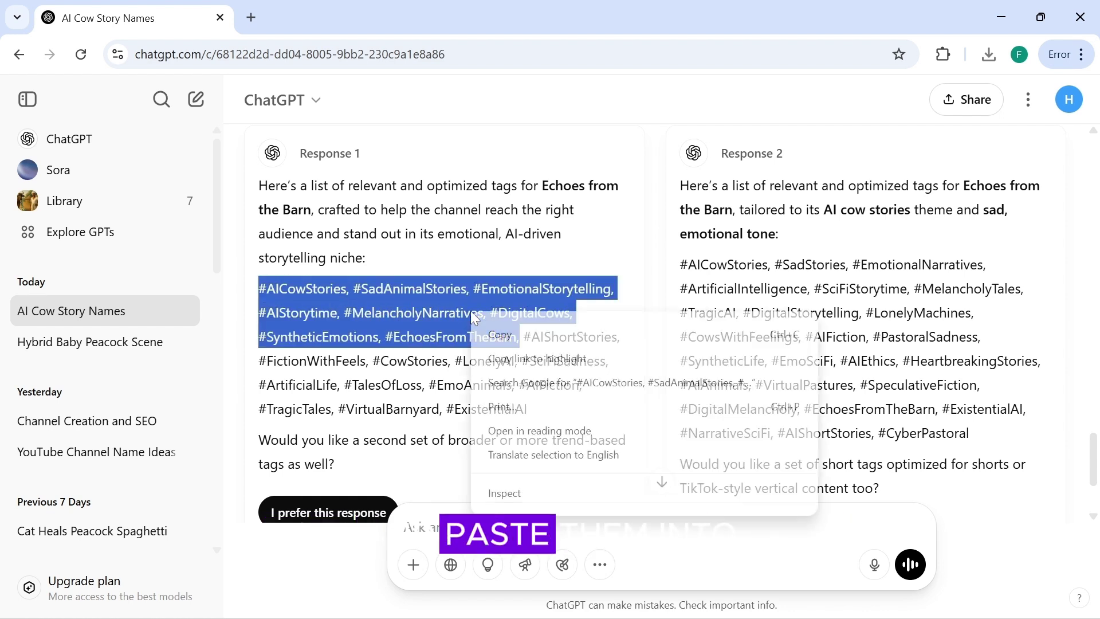
pyautogui.click(500, 335)
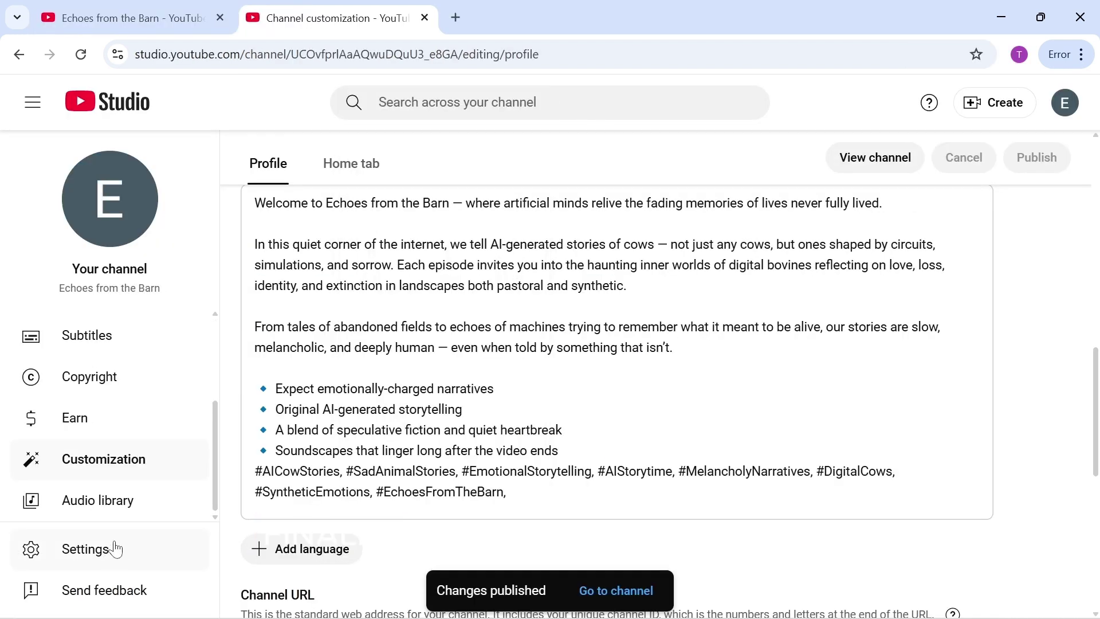
# Step: Paste the eight hashtags into Keywords under Settings > Channel > Basic info
pyautogui.click(113, 548)
pyautogui.click(313, 247)
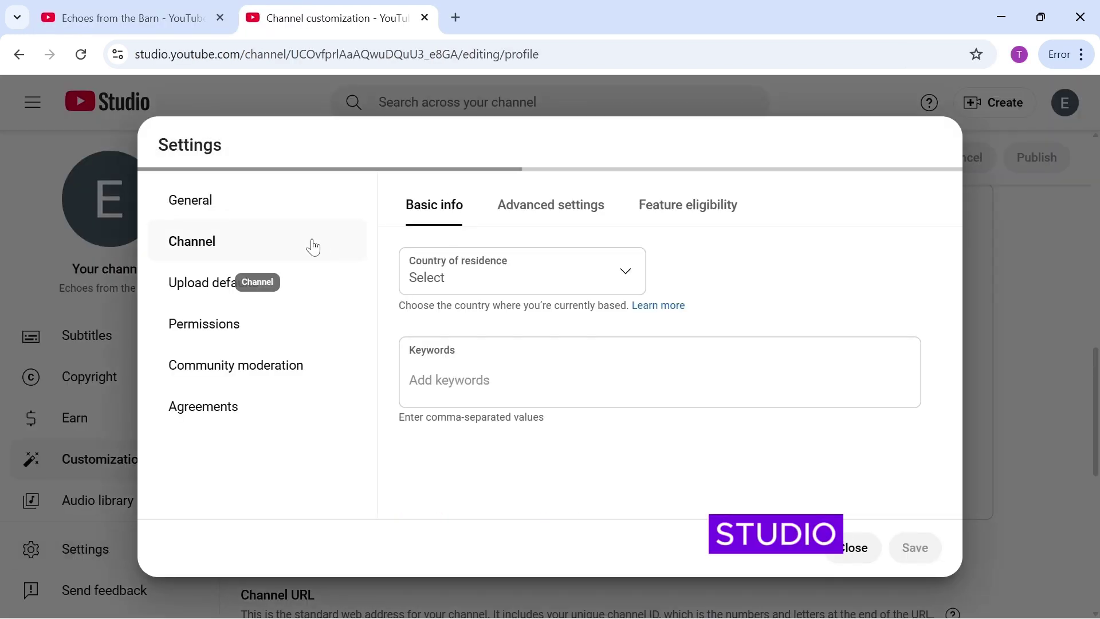
pyautogui.click(453, 379)
pyautogui.rightClick(452, 383)
pyautogui.click(481, 191)
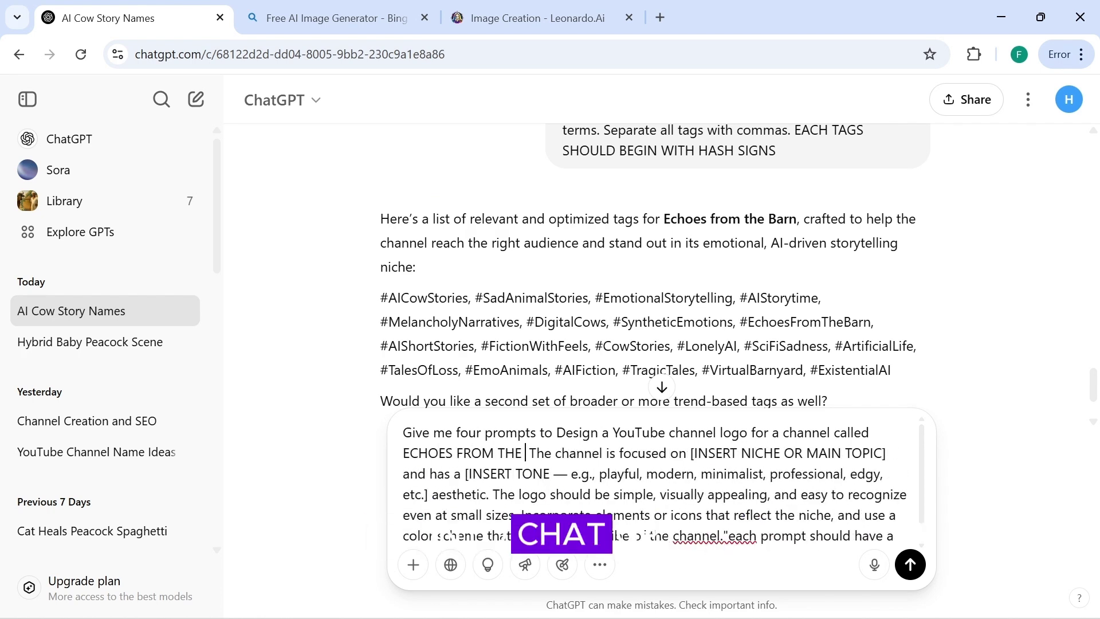
# Step: Send the logo prompt for ECHOES FROM THE BARN, COW STORIES, SAD tone, and select prompt 1
pyautogui.write('COW STORIES')
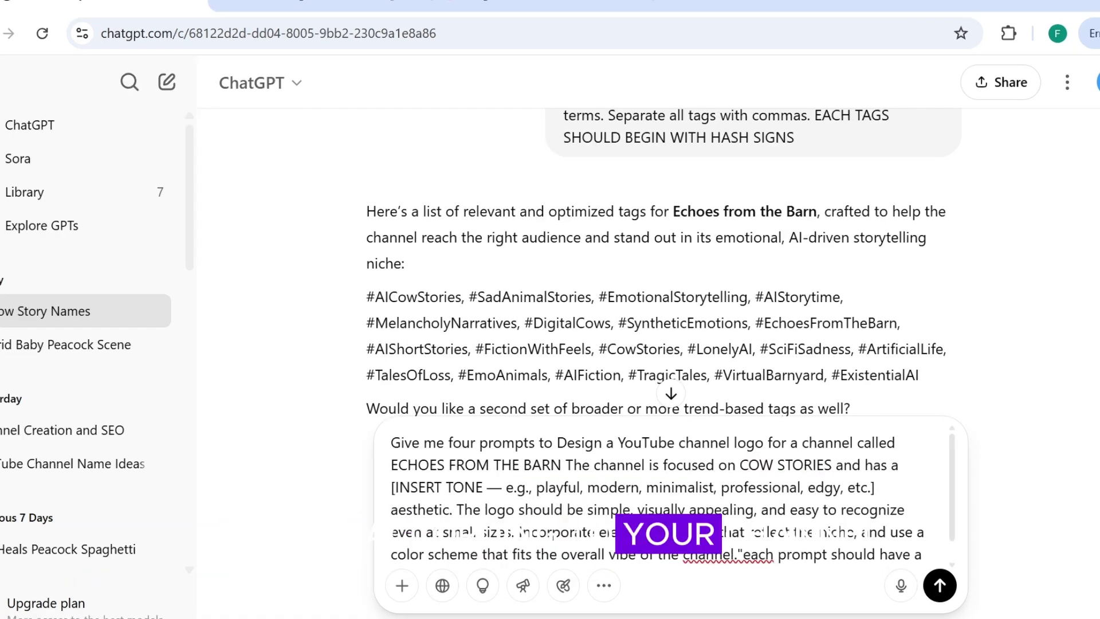
pyautogui.moveTo(391, 487); pyautogui.dragTo(877, 487)
pyautogui.write('SAD')
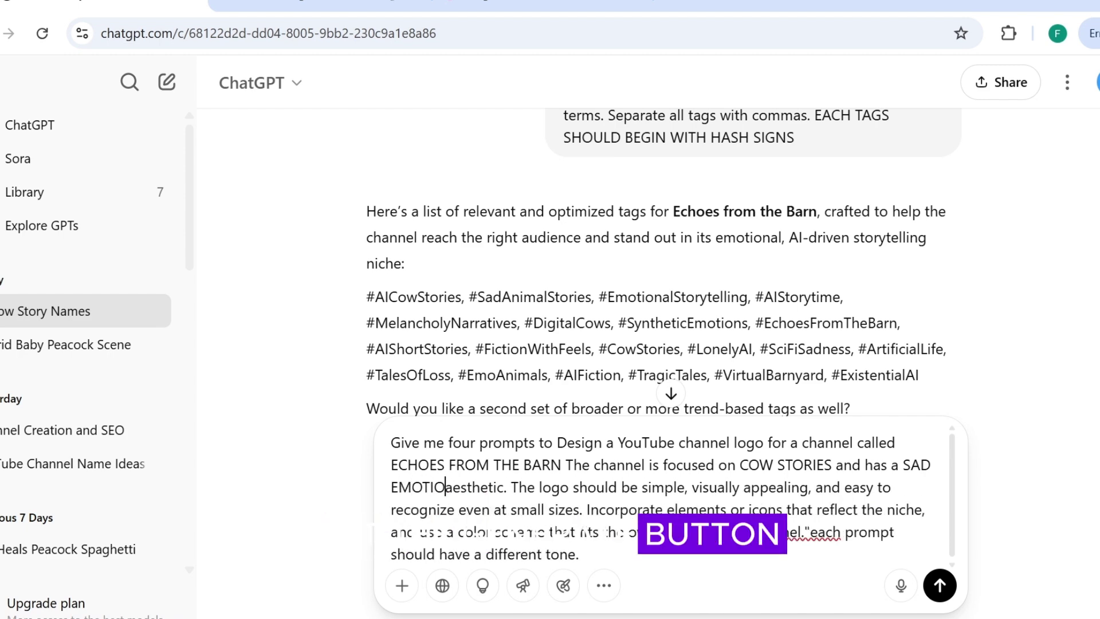
pyautogui.press('Return')
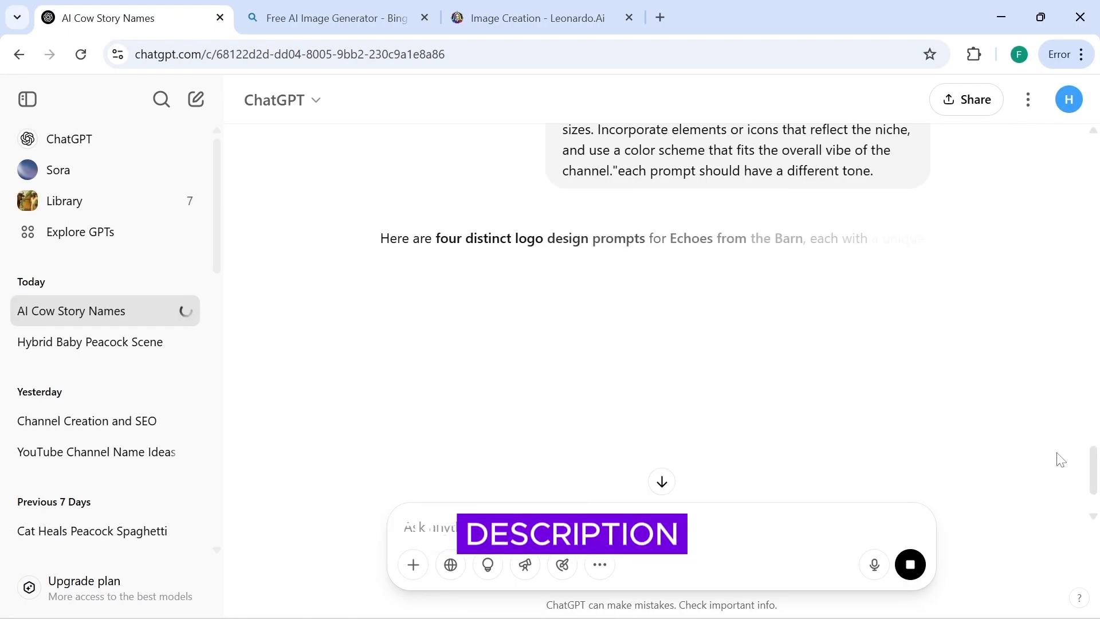
pyautogui.scroll(-2, 1093, 480)
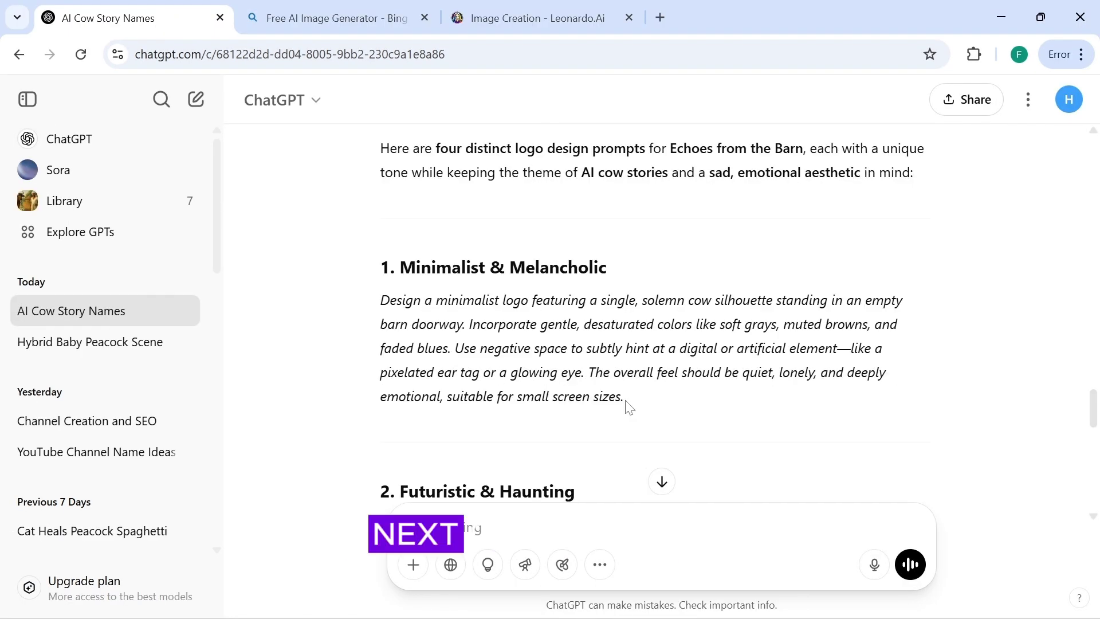
pyautogui.moveTo(625, 397); pyautogui.dragTo(424, 300)
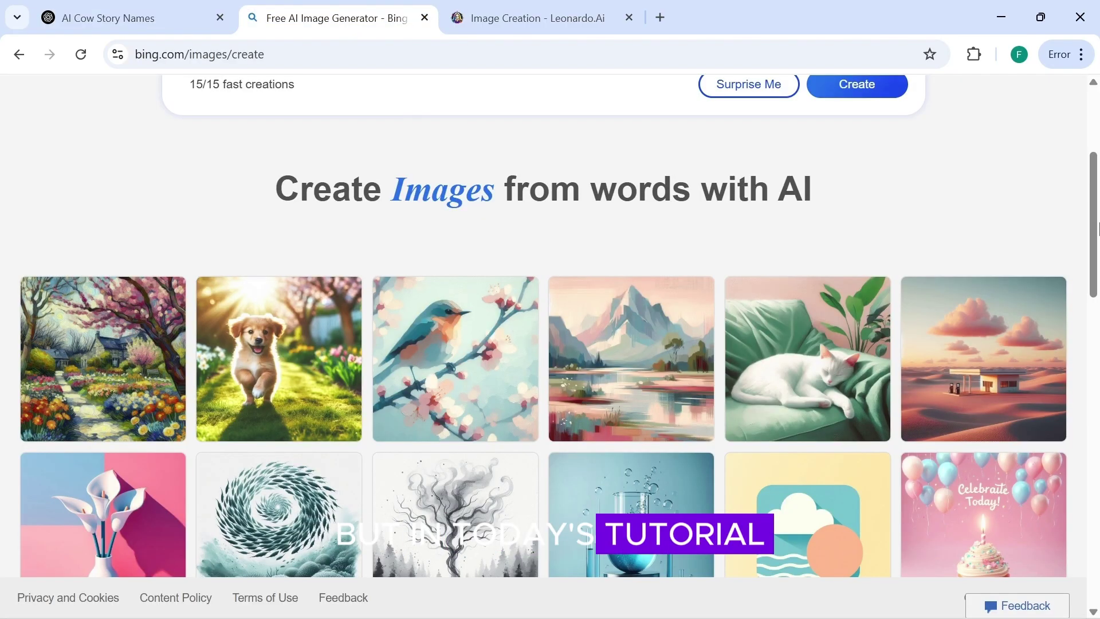
# Step: Paste the Minimalist & Melancholic logo prompt into Bing Image Creator
pyautogui.scroll(3, 1097, 229)
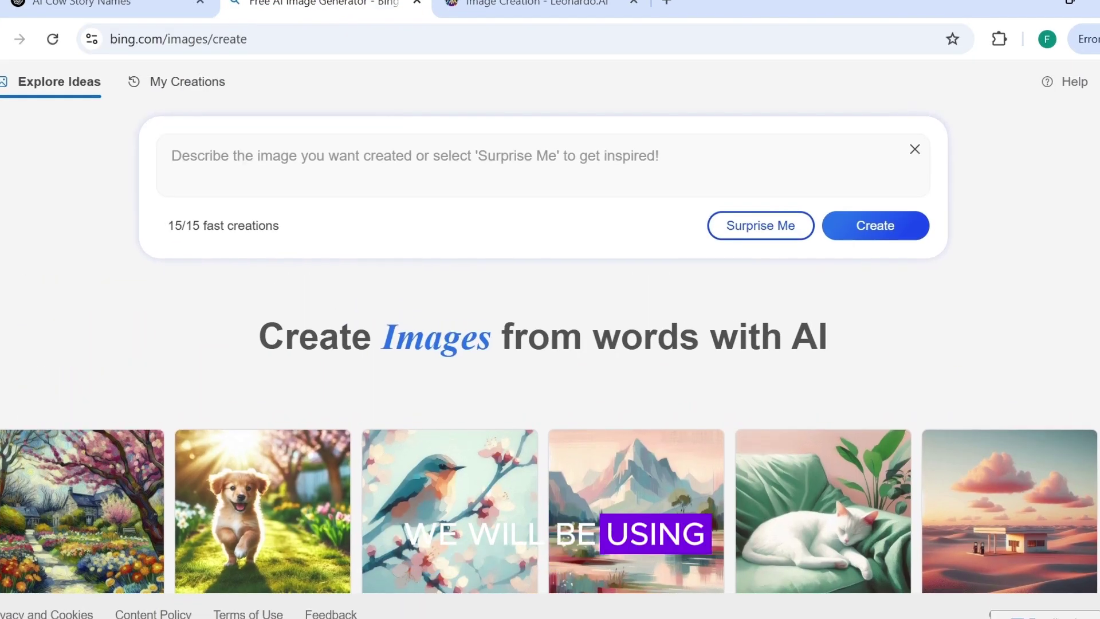
pyautogui.rightClick(482, 165)
pyautogui.click(518, 364)
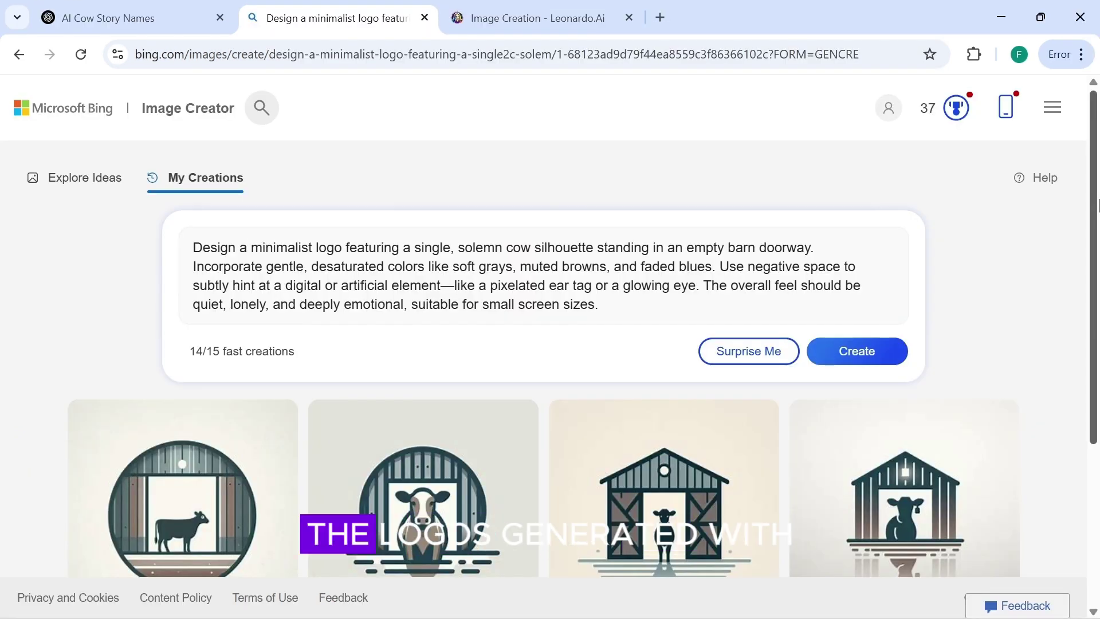
pyautogui.moveTo(1098, 205); pyautogui.dragTo(1098, 282)
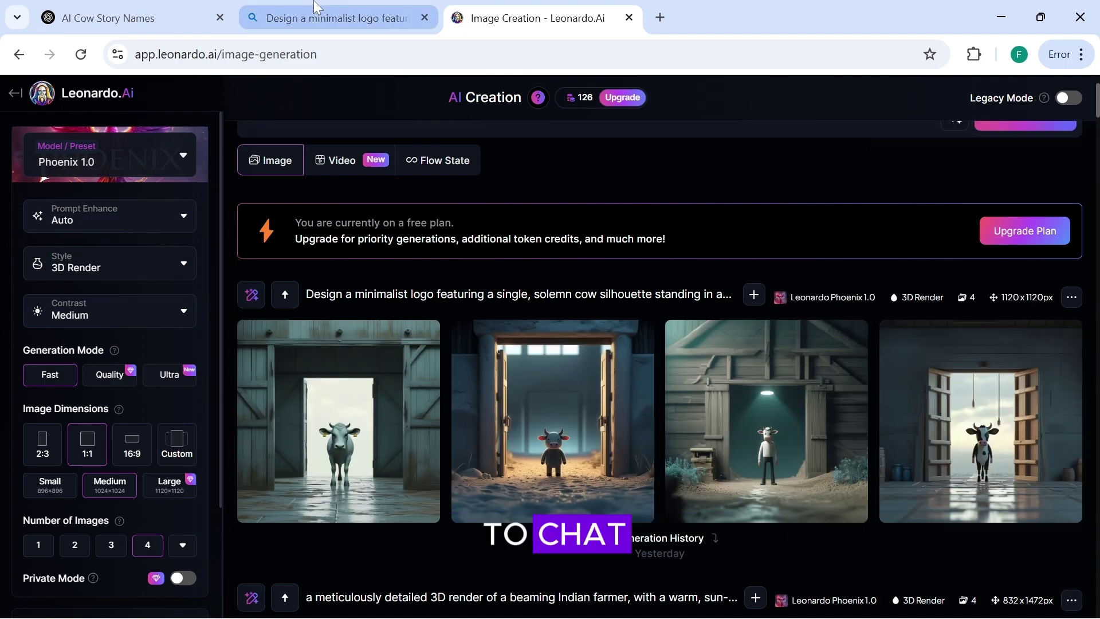
# Step: Browse the generated logo sets and download the front-facing cow-in-barn-doorway logo
pyautogui.click(331, 7)
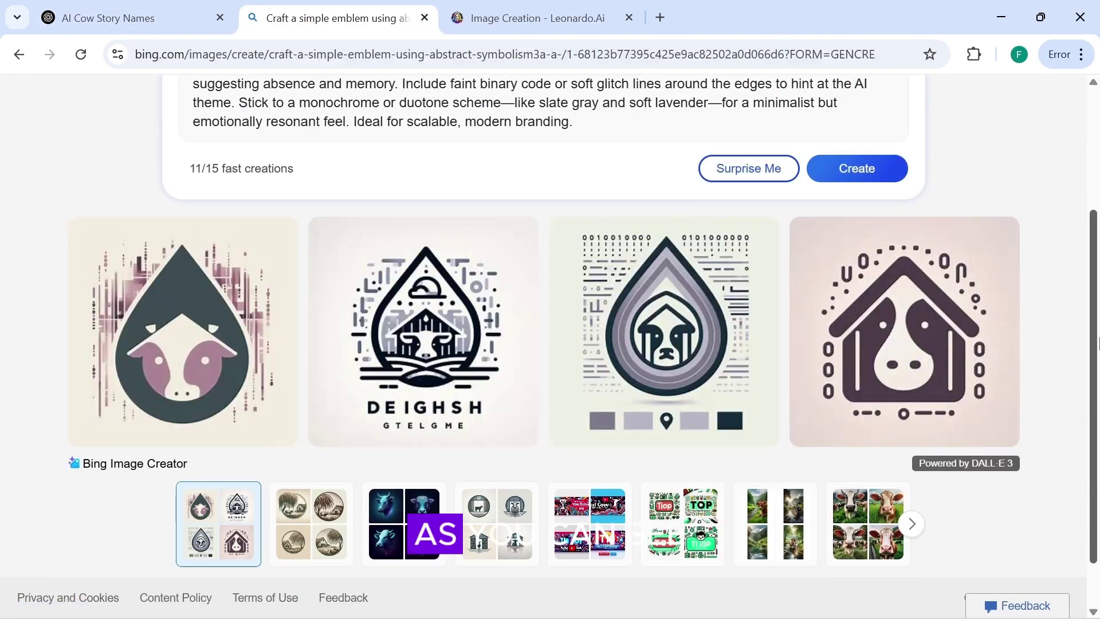
pyautogui.scroll(-1, 906, 252)
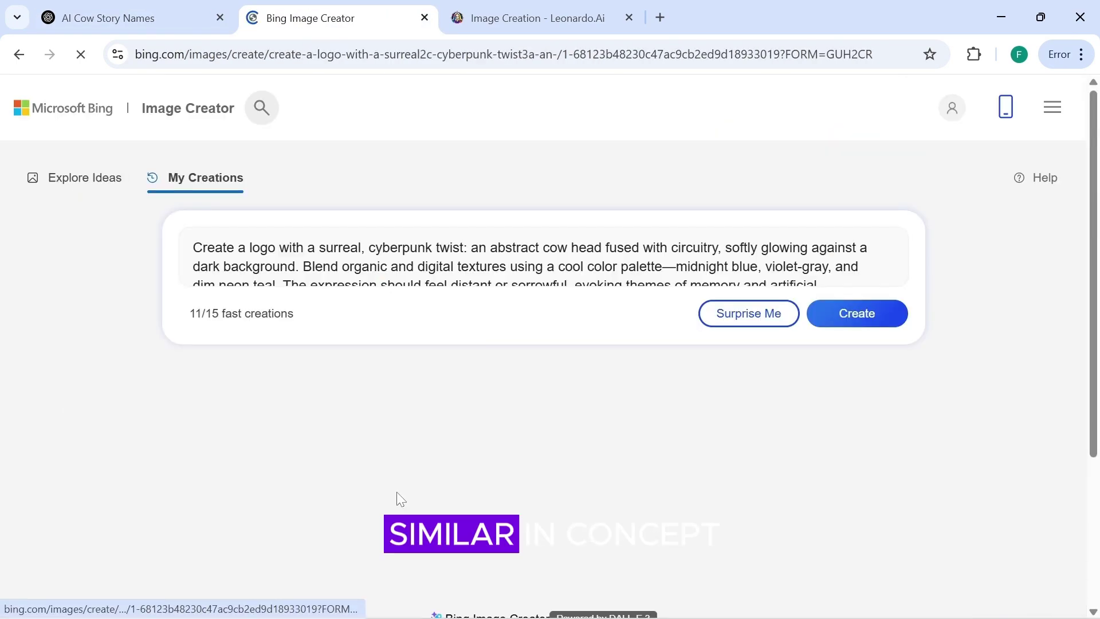
pyautogui.scroll(-3, 396, 491)
pyautogui.click(284, 523)
pyautogui.scroll(-1, 418, 504)
pyautogui.click(496, 492)
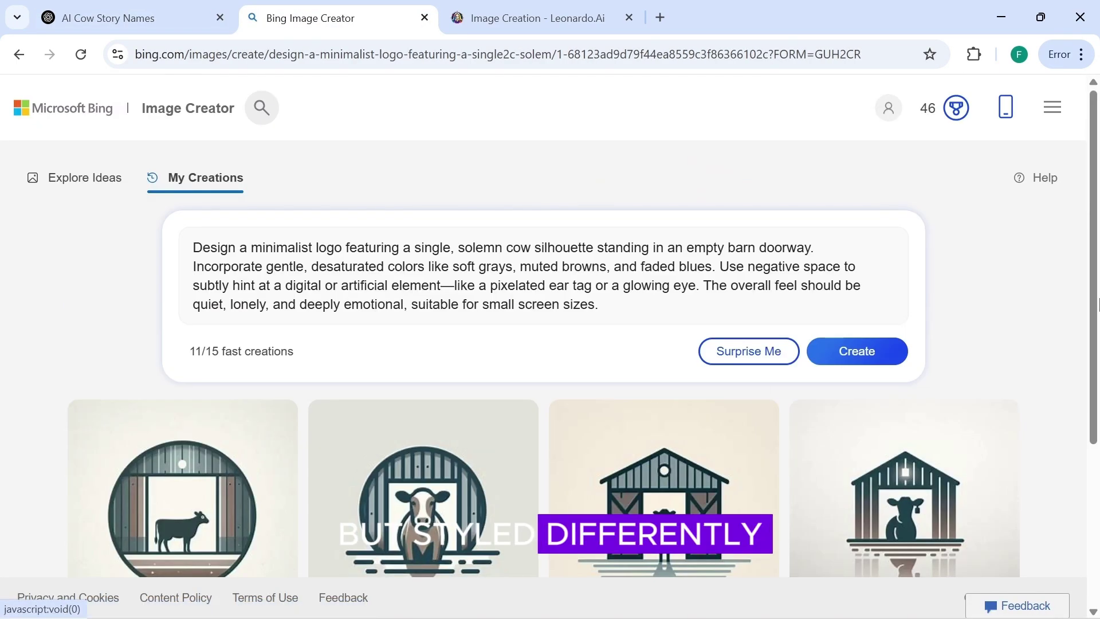
pyautogui.scroll(-2, 440, 412)
pyautogui.click(440, 411)
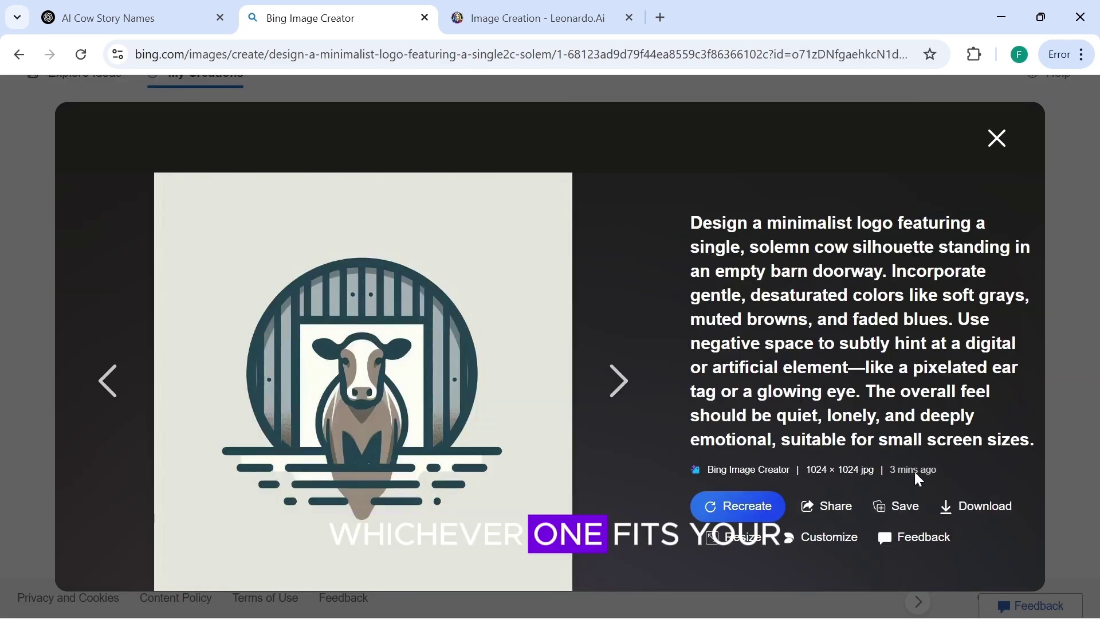
pyautogui.click(974, 506)
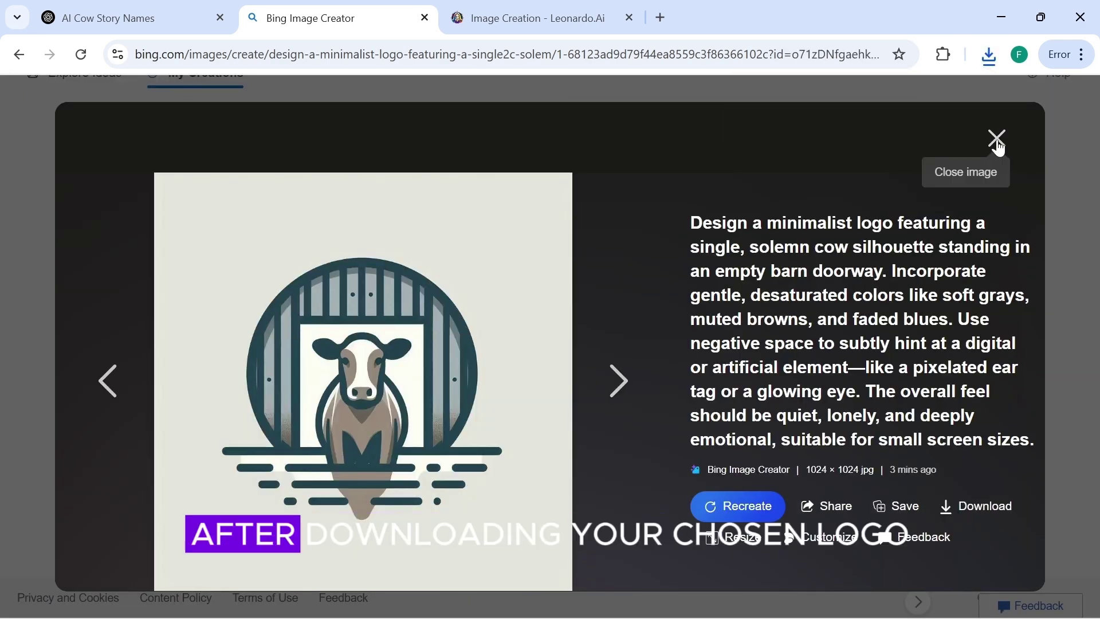
pyautogui.click(996, 139)
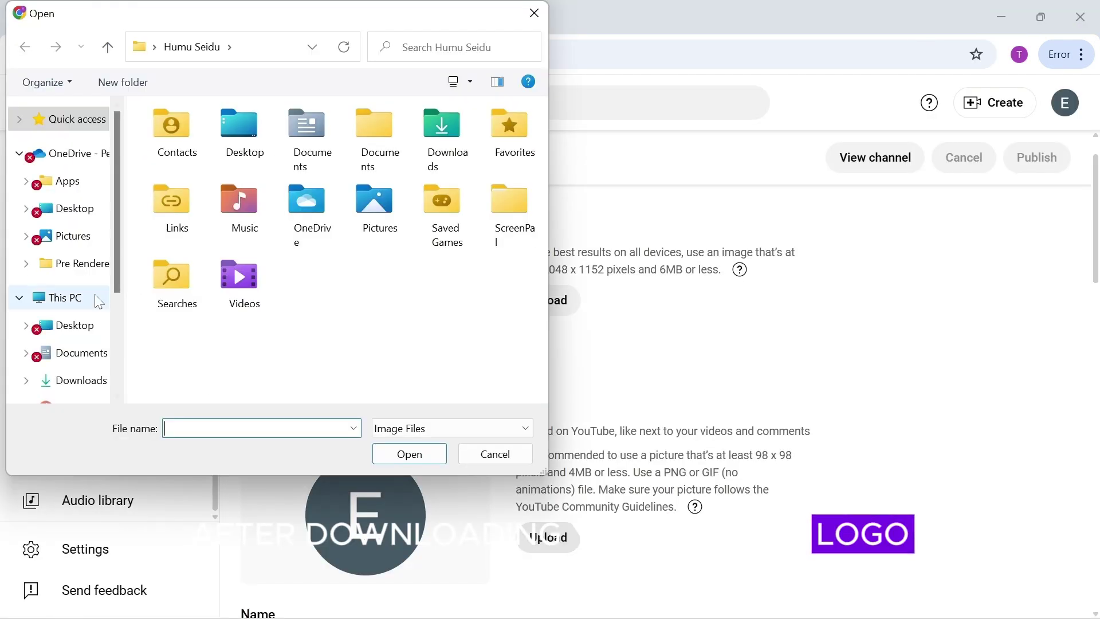
# Step: Upload the newest cow logo from Downloads as the channel picture
pyautogui.click(72, 380)
pyautogui.click(252, 160)
pyautogui.click(409, 453)
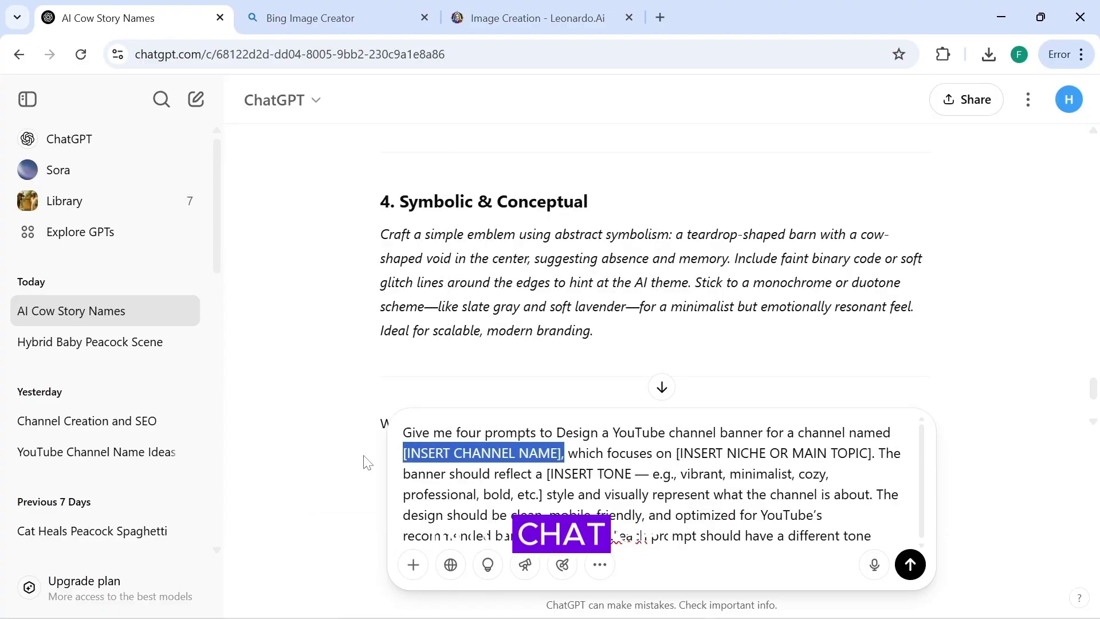
# Step: Fill the banner template with ECHOES FROM THE BARN and COW STORIES, remove the tone and design lines, and send it
pyautogui.write('ECHOES FROM THE BAR')
pyautogui.moveTo(676, 453); pyautogui.dragTo(874, 453)
pyautogui.write('COW STORIES')
pyautogui.click(455, 473)
pyautogui.press('BackSpace')
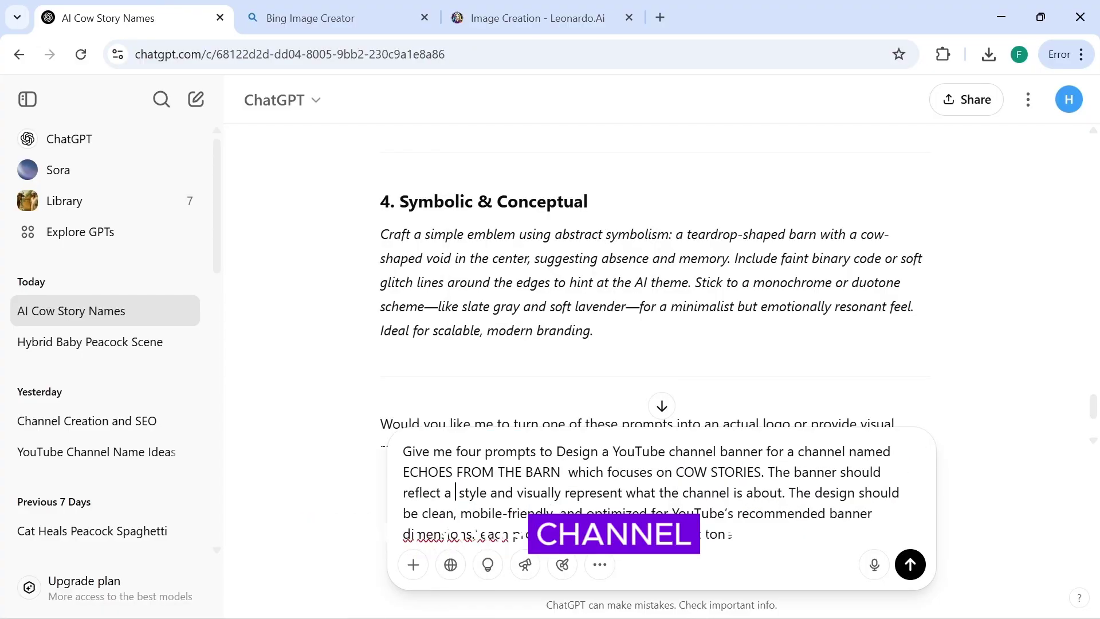
pyautogui.moveTo(790, 493); pyautogui.dragTo(872, 513)
pyautogui.press('BackSpace')
pyautogui.press('Return')
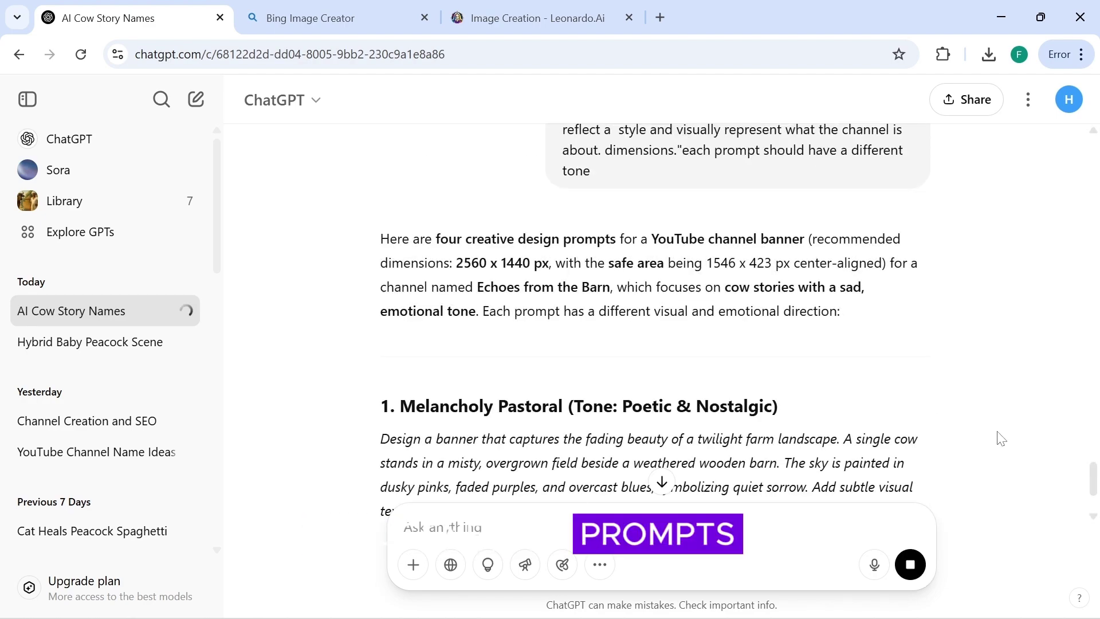
# Step: Select the Melancholy Pastoral prompt (prompt 1) in ChatGPT's reply for copying
pyautogui.moveTo(1095, 467); pyautogui.dragTo(1097, 501)
pyautogui.scroll(15, 1097, 501)
pyautogui.moveTo(418, 466); pyautogui.dragTo(387, 367)
pyautogui.hotkey('ctrl', 'c')
# Step: Replace Bing Image Creator's prompt with the pasted banner prompt, generate images, then start typing 'Design a ban'
pyautogui.click(363, 23)
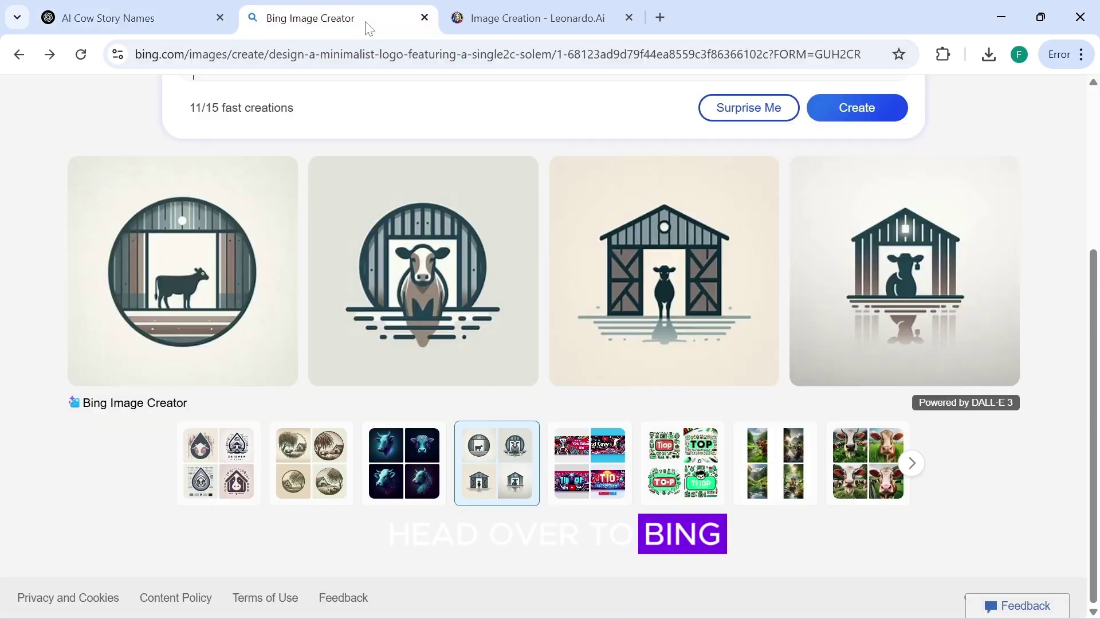
pyautogui.scroll(5, 435, 286)
pyautogui.click(243, 282)
pyautogui.hotkey('ctrl', 'a')
pyautogui.hotkey('ctrl', 'v')
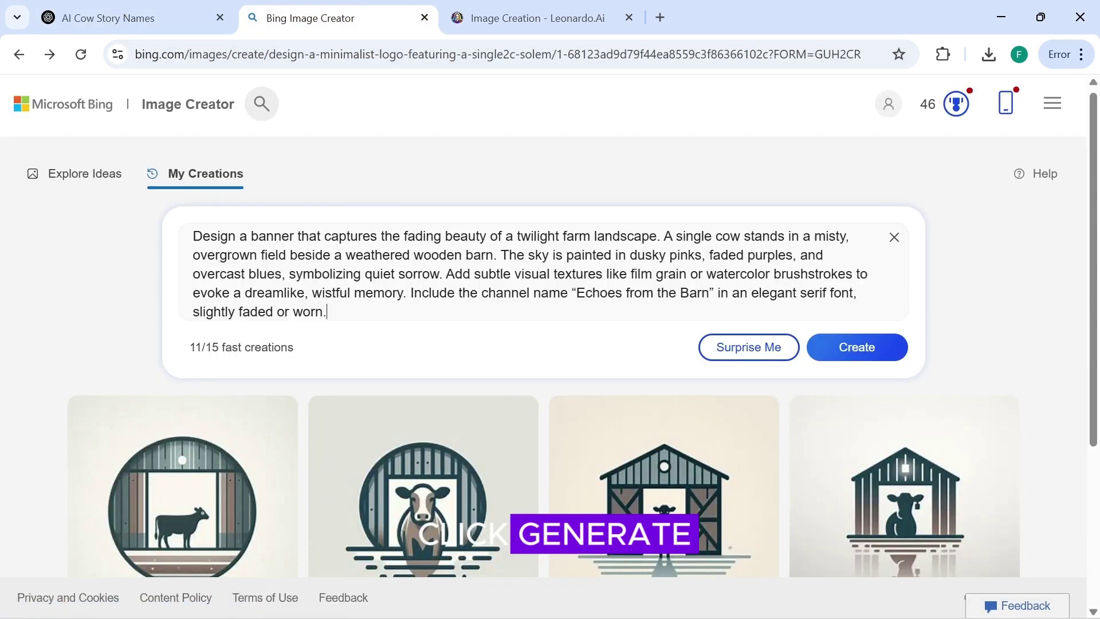
pyautogui.click(861, 361)
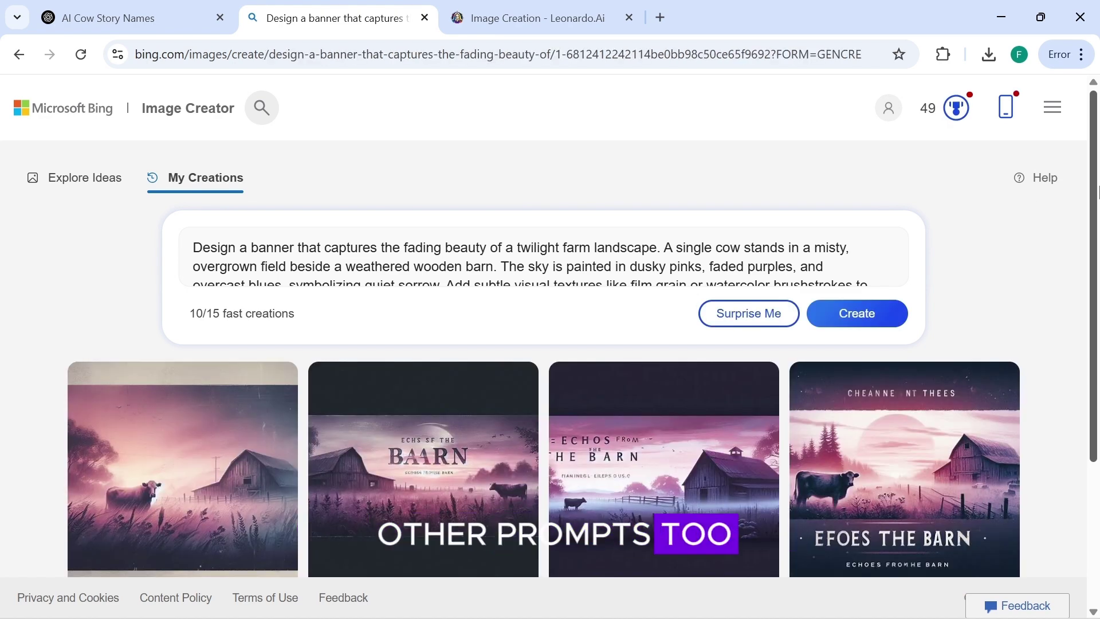
pyautogui.hotkey('ctrl', 'a')
pyautogui.write('Design a ban')
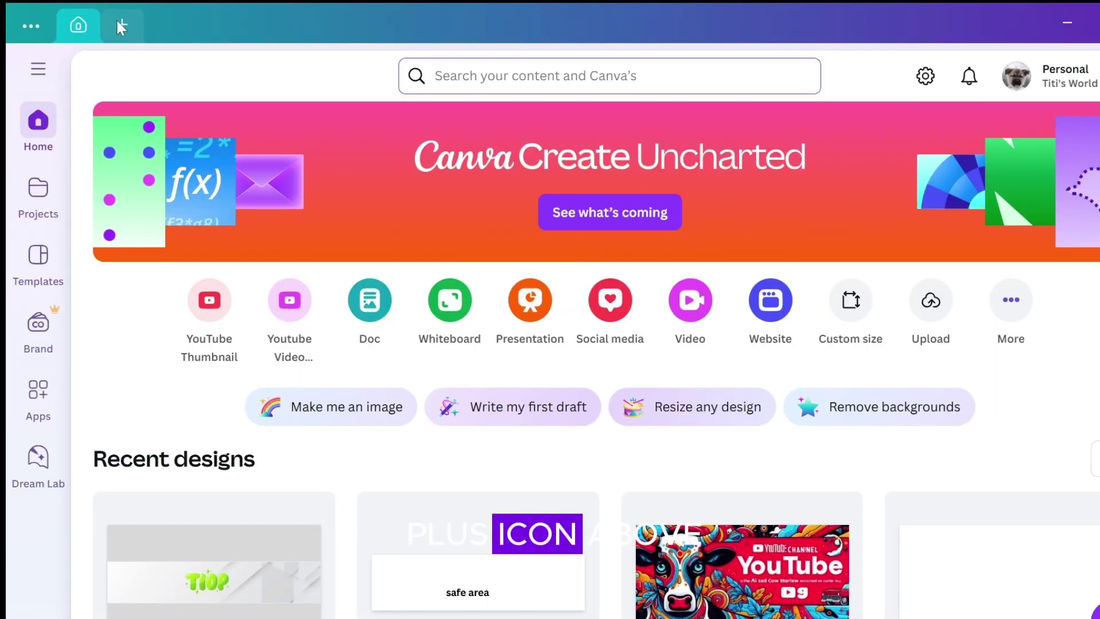
# Step: Create a Canva YouTube Banner design and set the safe-area guide image as its page background
pyautogui.click(118, 23)
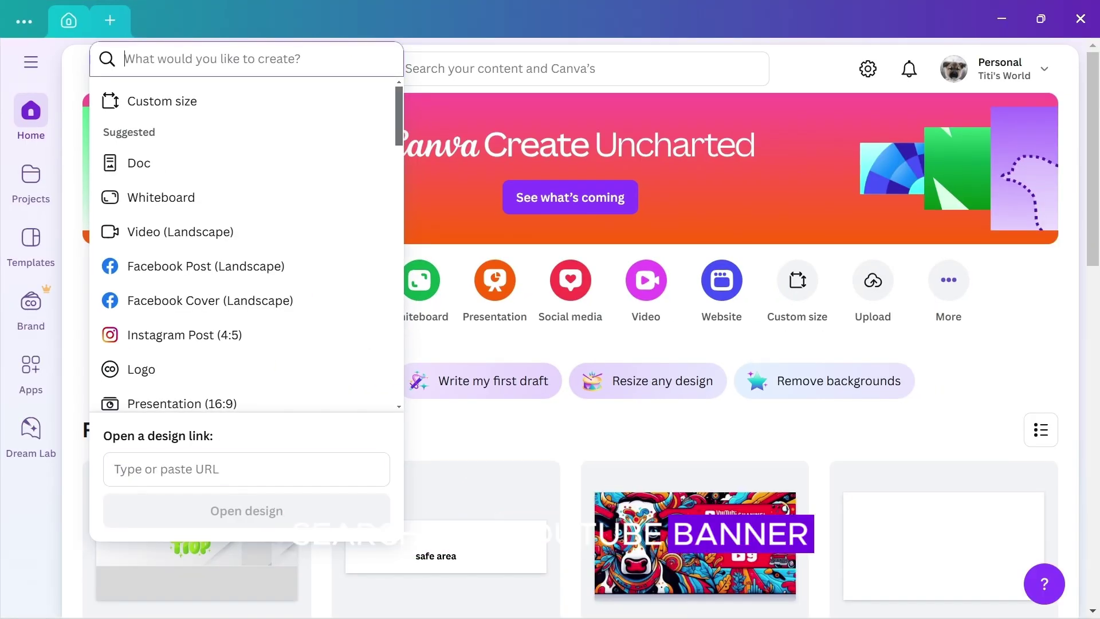
pyautogui.write('BANN')
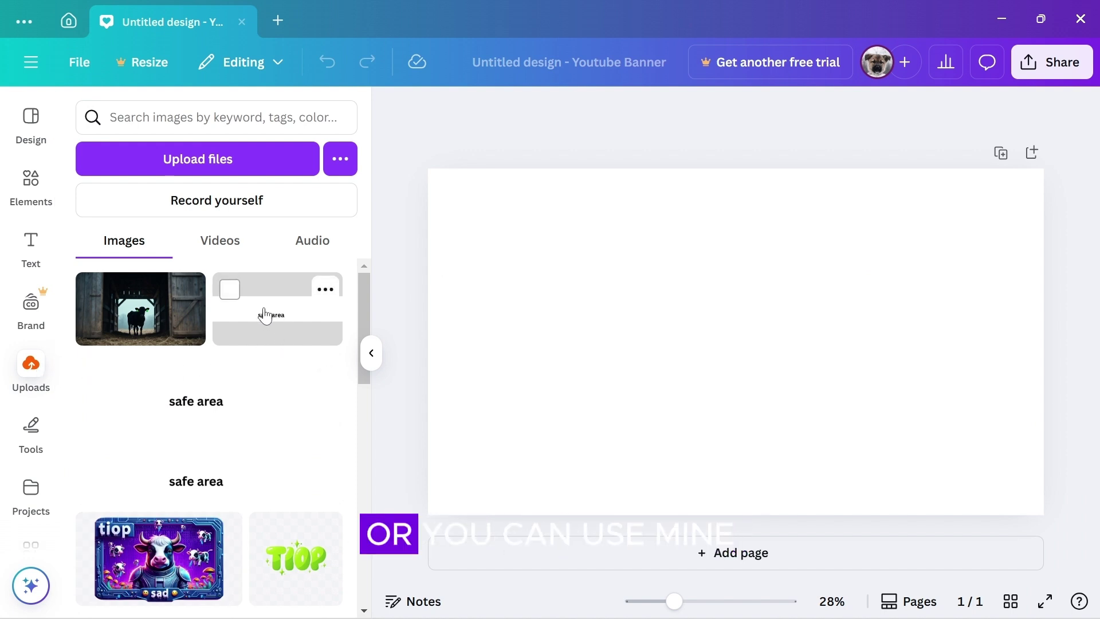
pyautogui.click(265, 316)
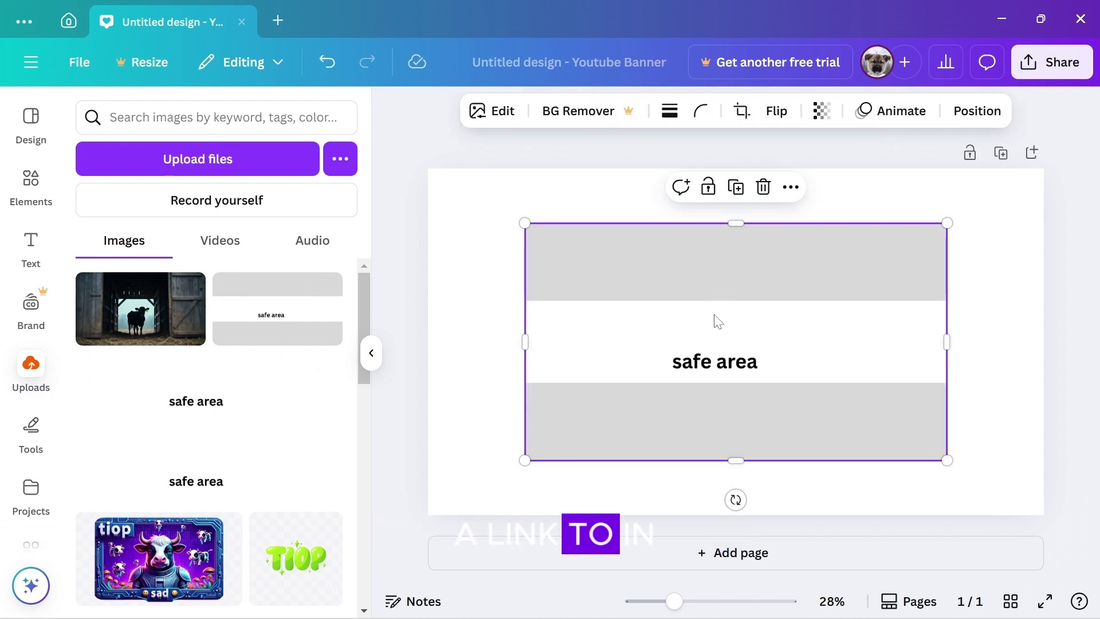
pyautogui.rightClick(712, 319)
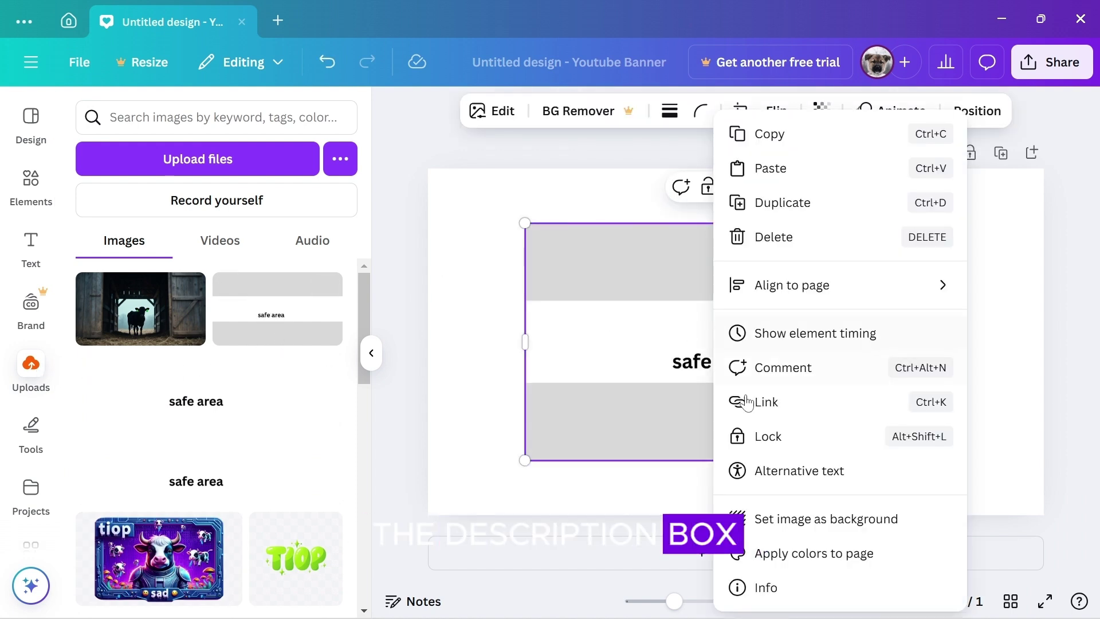
pyautogui.click(781, 519)
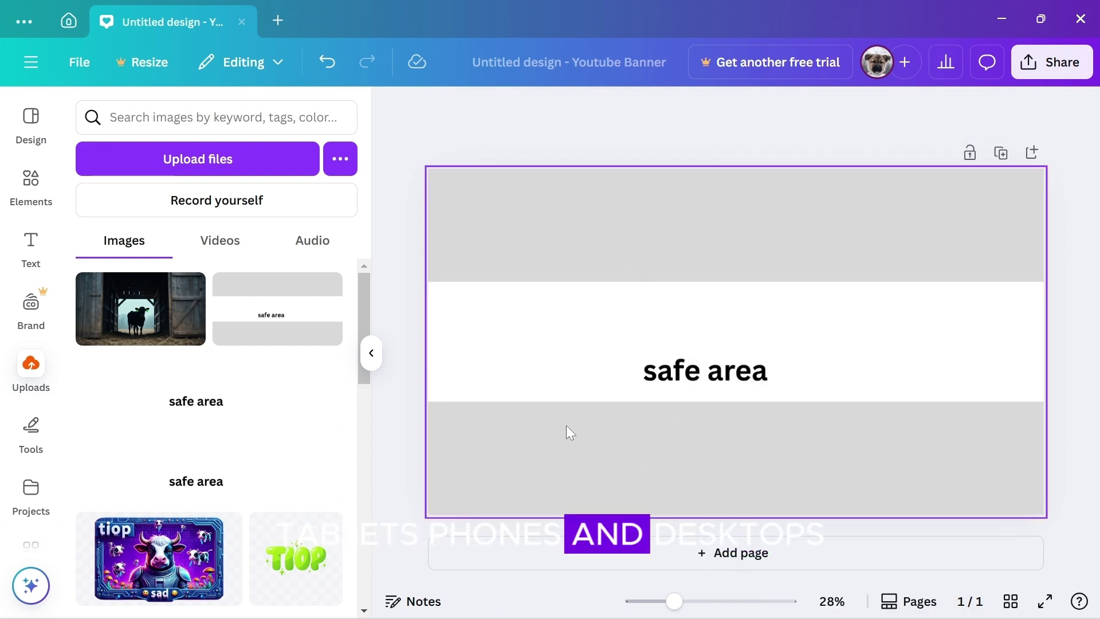
# Step: Upload the downloaded image from the computer and stretch it across the banner's white band
pyautogui.click(198, 159)
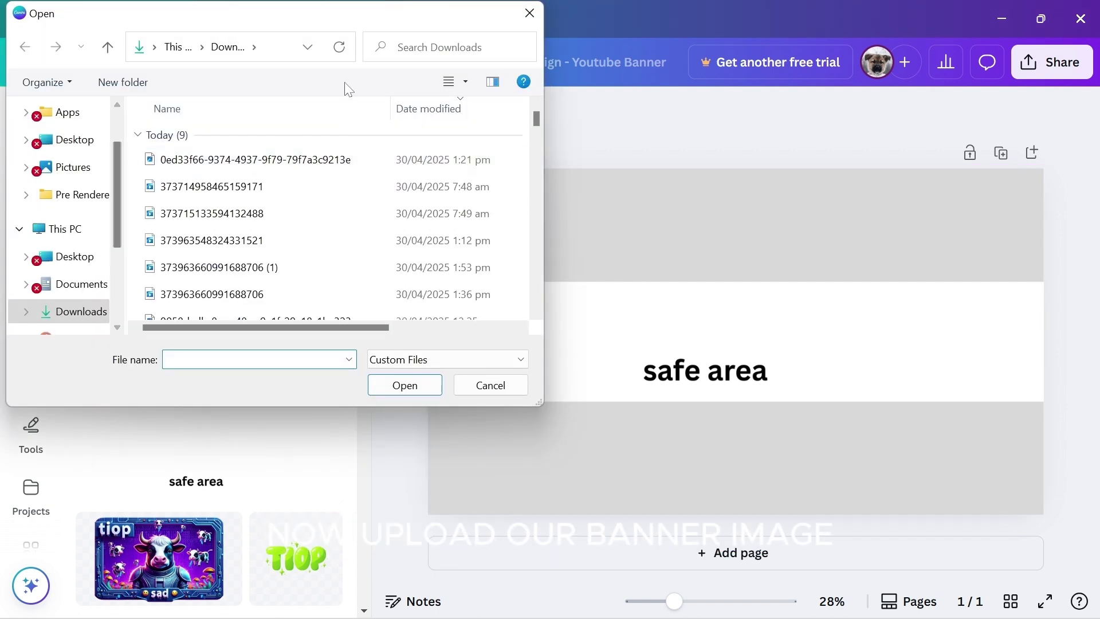
pyautogui.click(256, 159)
pyautogui.click(400, 384)
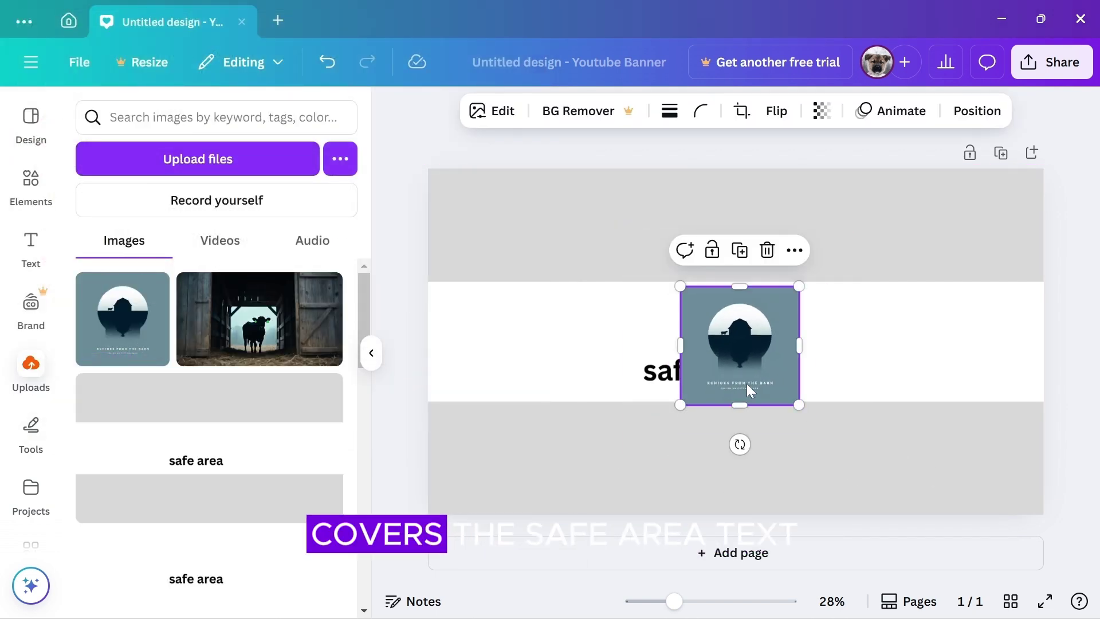
pyautogui.moveTo(680, 345); pyautogui.dragTo(631, 343)
pyautogui.moveTo(712, 388); pyautogui.dragTo(711, 402)
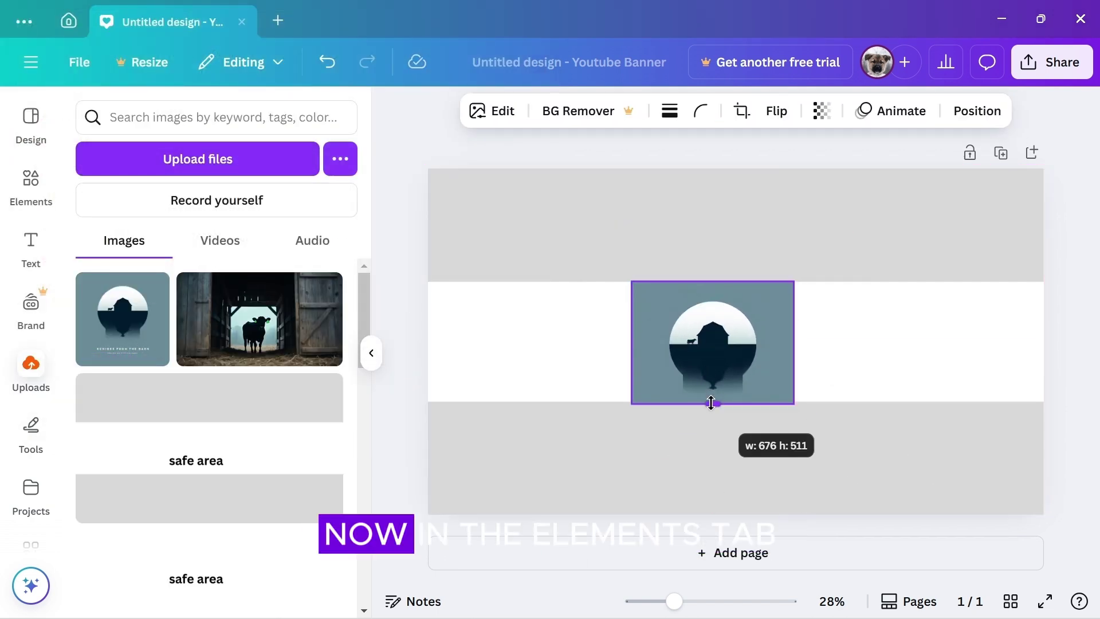
pyautogui.click(576, 364)
# Step: Add a white geometric photo from a 'WHITE' search and resize it to span the full middle band
pyautogui.click(31, 182)
pyautogui.click(162, 118)
pyautogui.write('WHITE')
pyautogui.click(208, 194)
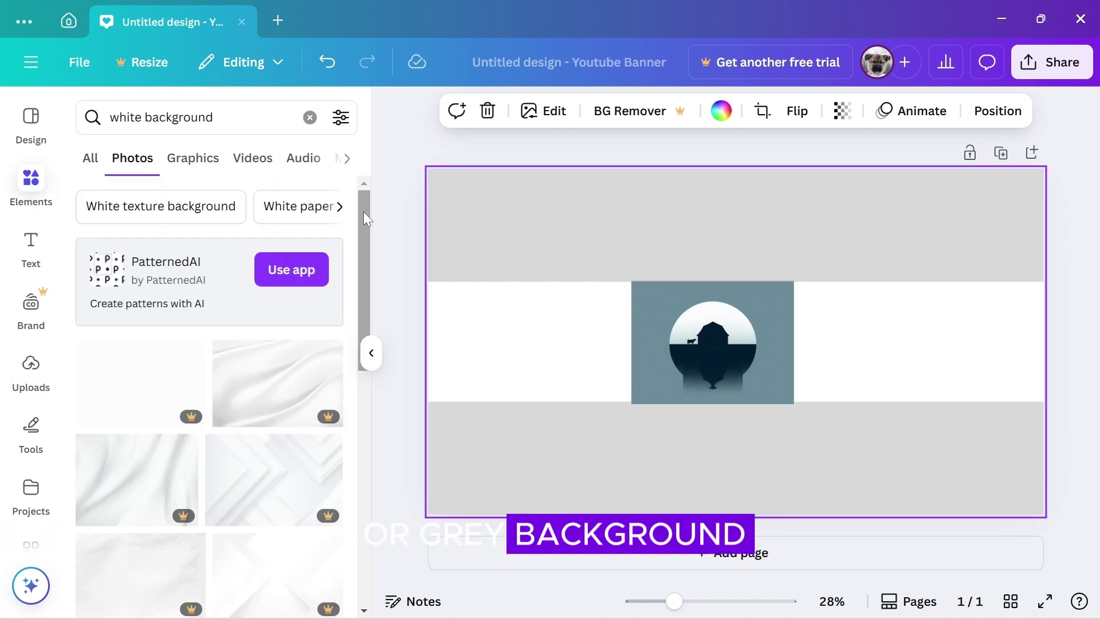
pyautogui.scroll(-5, 229, 344)
pyautogui.click(143, 453)
pyautogui.moveTo(491, 207); pyautogui.dragTo(591, 260)
pyautogui.moveTo(977, 478); pyautogui.dragTo(860, 412)
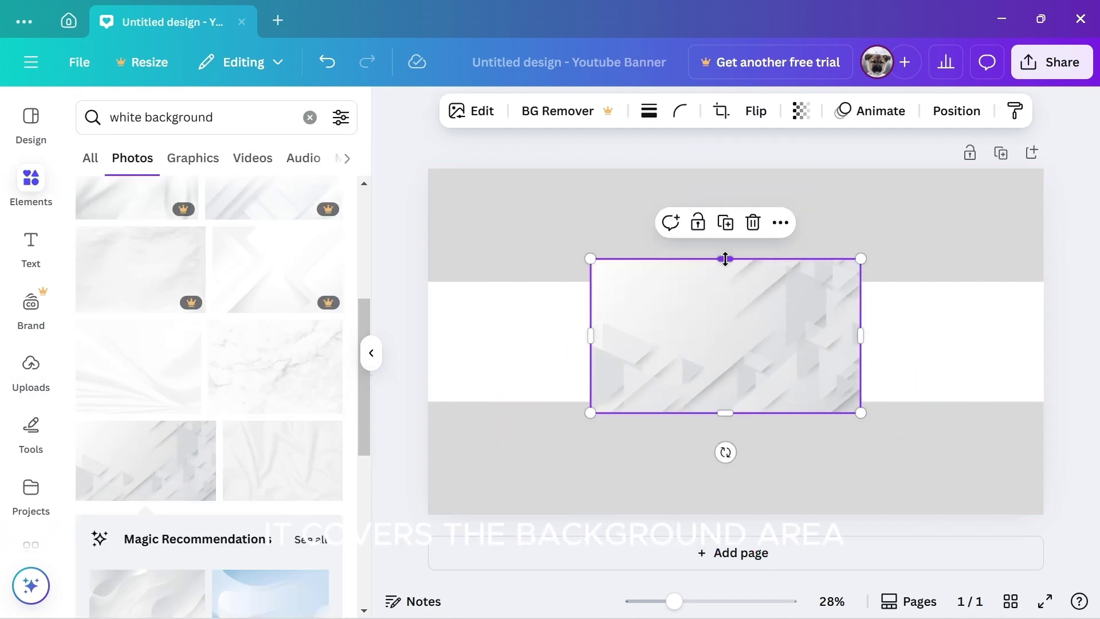
pyautogui.moveTo(725, 259); pyautogui.dragTo(725, 283)
pyautogui.moveTo(725, 413); pyautogui.dragTo(725, 405)
pyautogui.moveTo(590, 344); pyautogui.dragTo(428, 326)
pyautogui.moveTo(860, 344); pyautogui.dragTo(1044, 343)
# Step: Bring the barn-moon image forward so it sits in front of the white photo
pyautogui.moveTo(700, 300); pyautogui.dragTo(713, 341)
pyautogui.click(682, 302)
pyautogui.rightClick(682, 303)
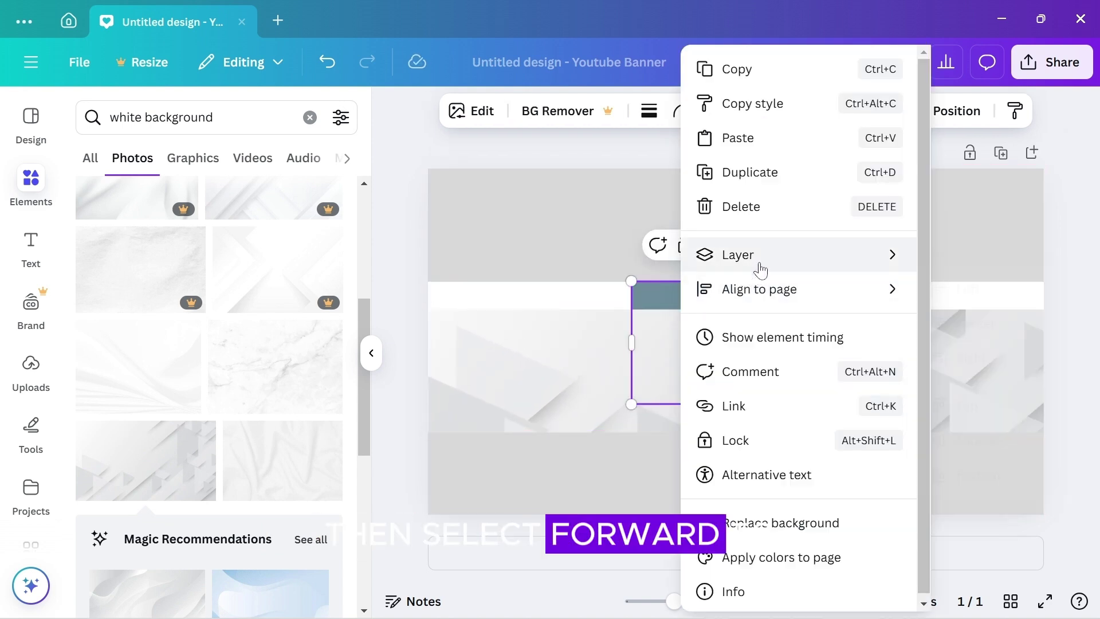
pyautogui.moveTo(761, 269)
pyautogui.click(624, 246)
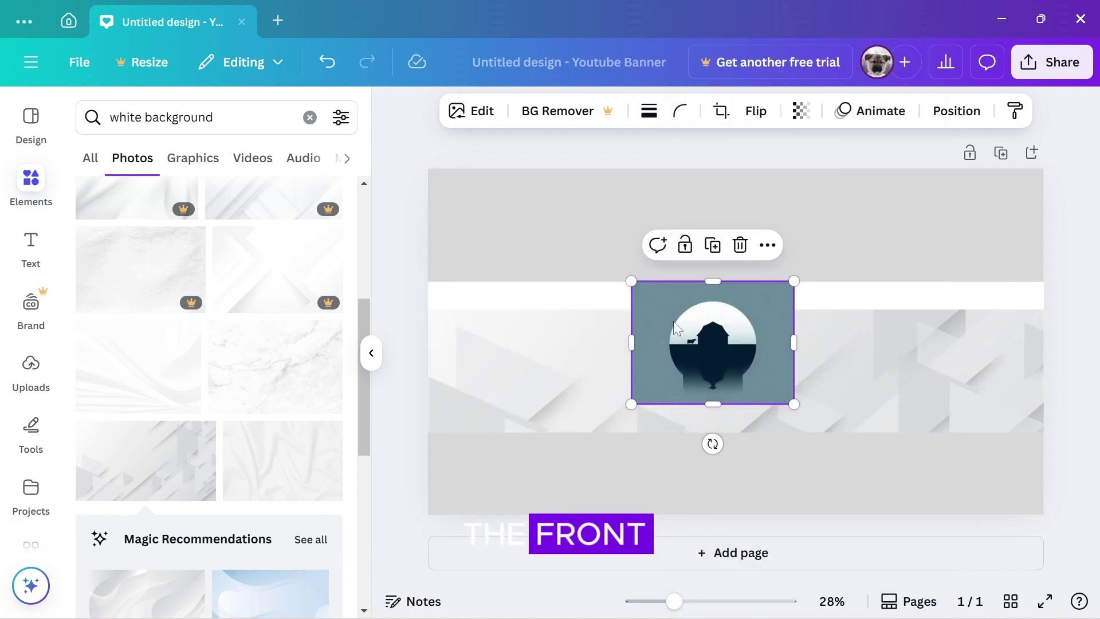
pyautogui.click(560, 350)
pyautogui.click(408, 267)
# Step: Download the banner as a PNG named FREEFIRE
pyautogui.click(1052, 62)
pyautogui.click(796, 427)
pyautogui.write('FREEFIRE')
pyautogui.click(402, 383)
# Step: Upload the downloaded banner PNG in YouTube Studio, apply the crop, and reload the Echoes from the Barn channel page
pyautogui.click(784, 606)
pyautogui.click(548, 354)
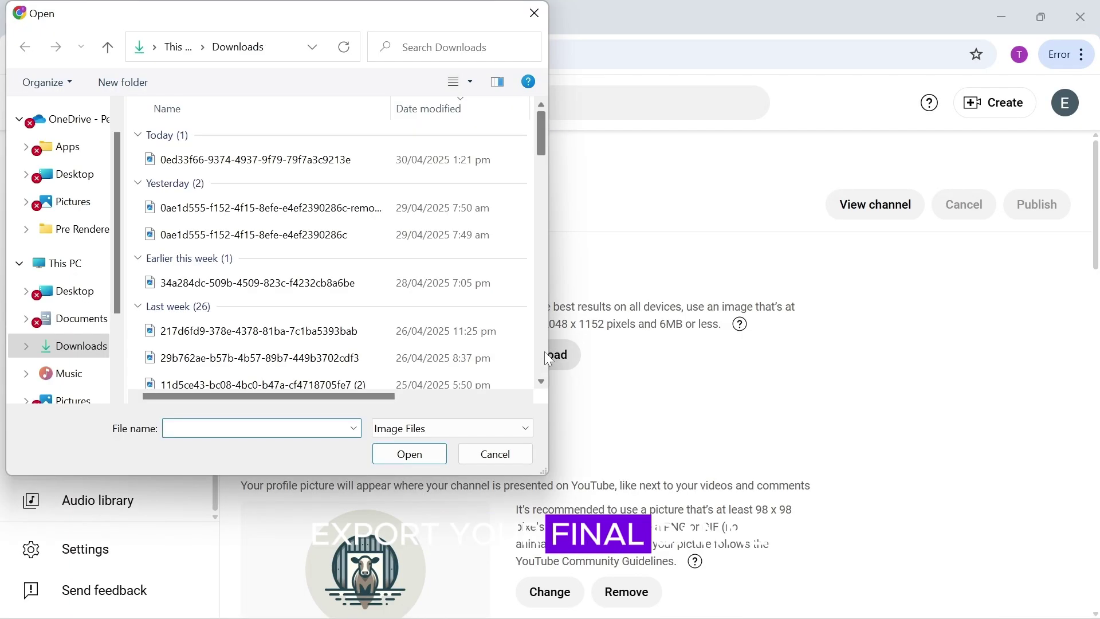
pyautogui.click(407, 452)
pyautogui.click(922, 552)
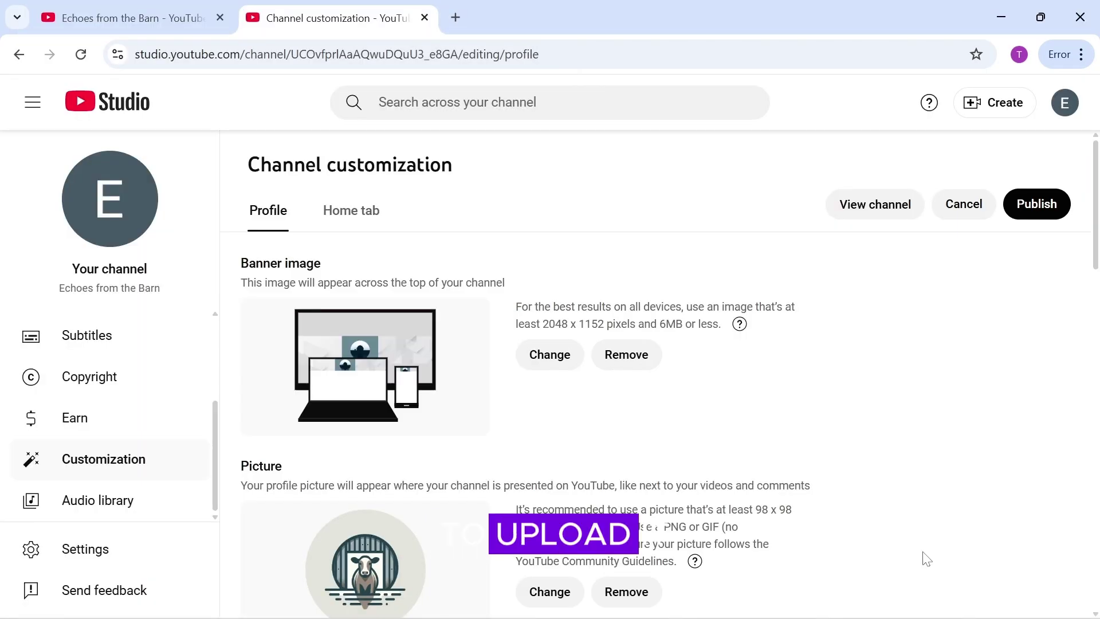
pyautogui.click(131, 18)
pyautogui.click(81, 54)
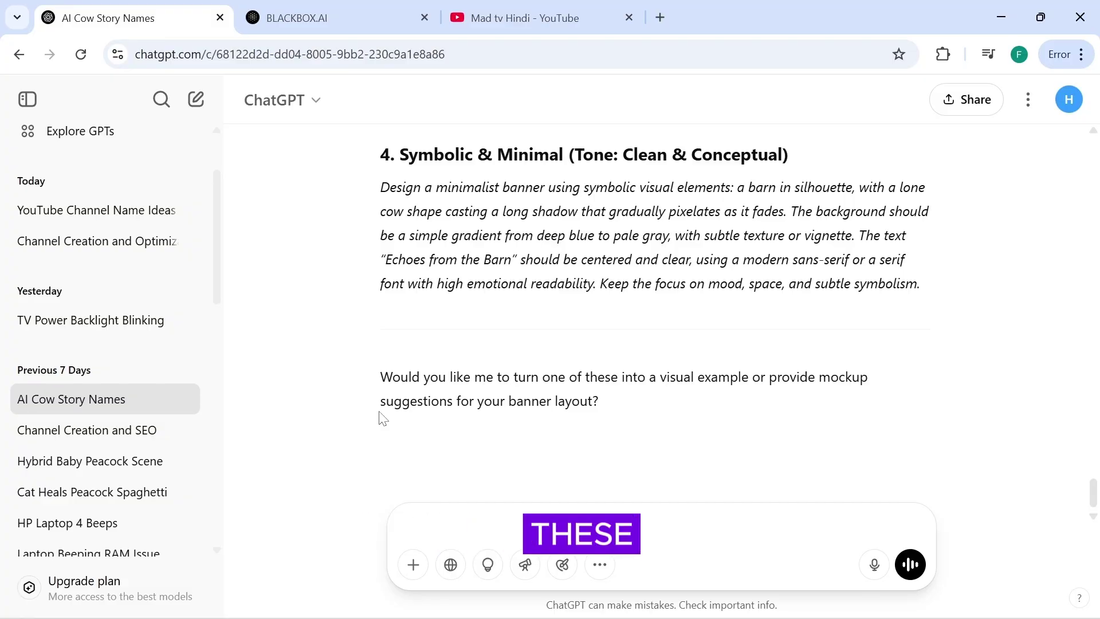
# Step: Paste the cow-story prompt as plain text in the AI Cow Story Names chat, send it, and review the reply
pyautogui.click(325, 8)
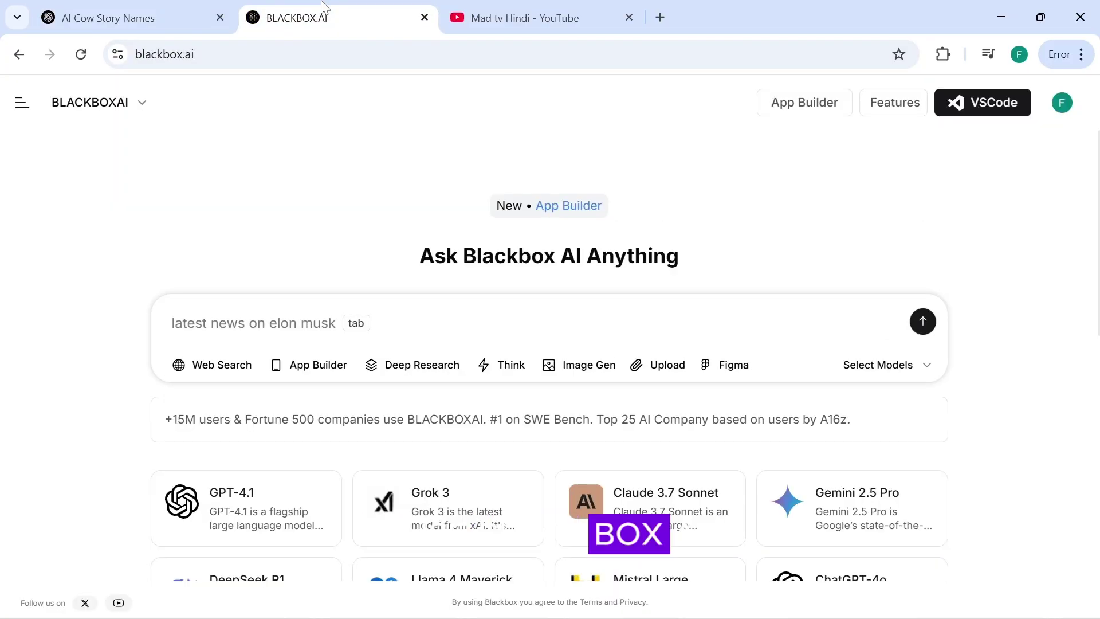
pyautogui.click(150, 7)
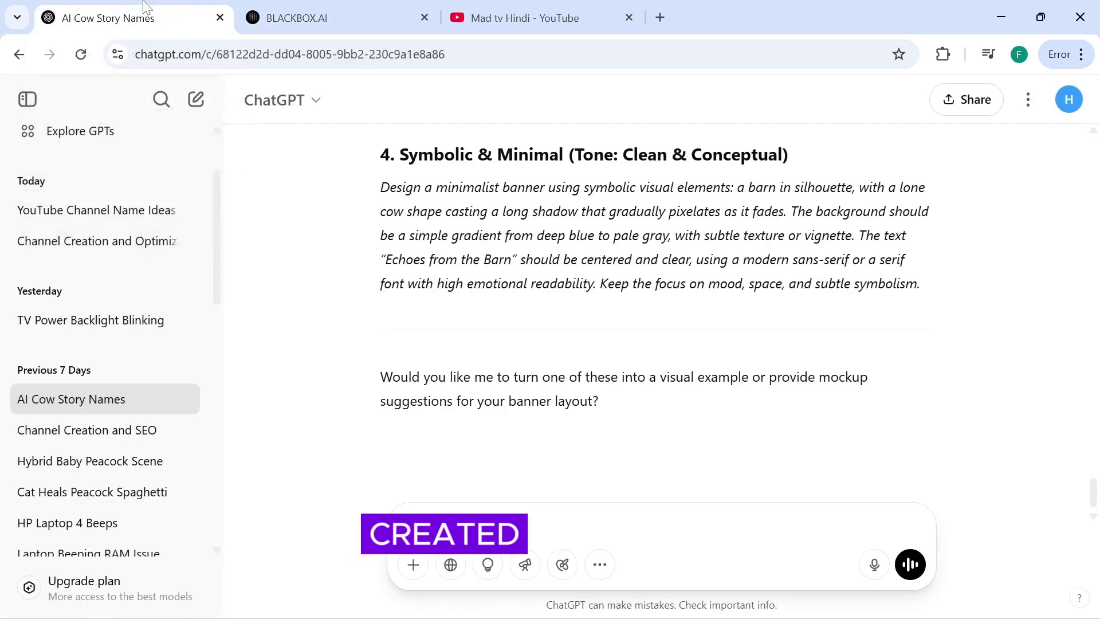
pyautogui.rightClick(462, 533)
pyautogui.click(548, 376)
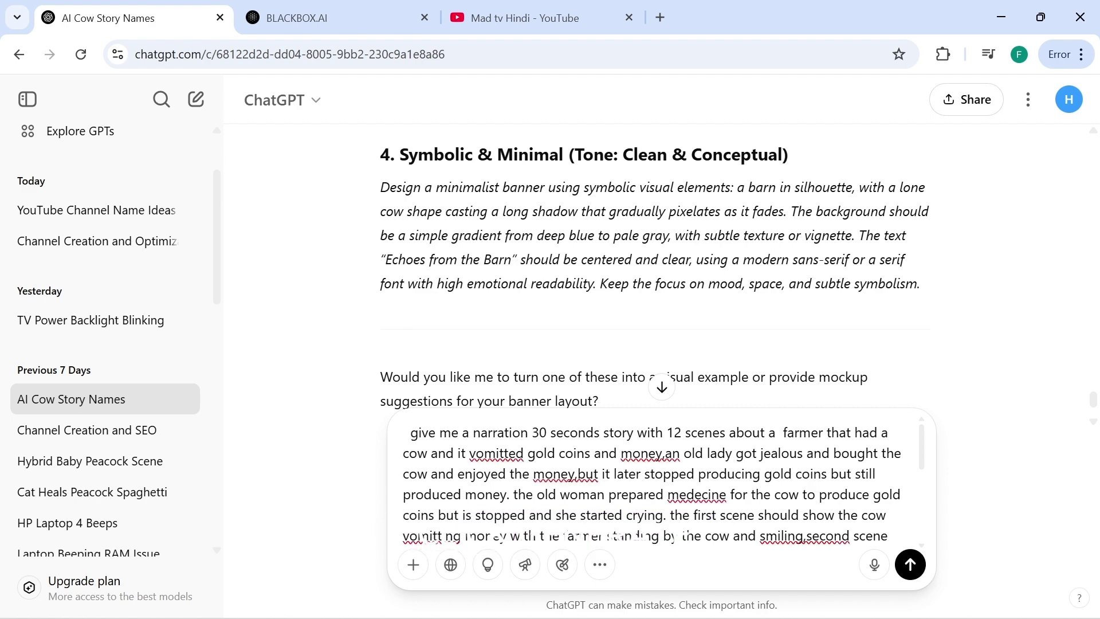
pyautogui.click(910, 567)
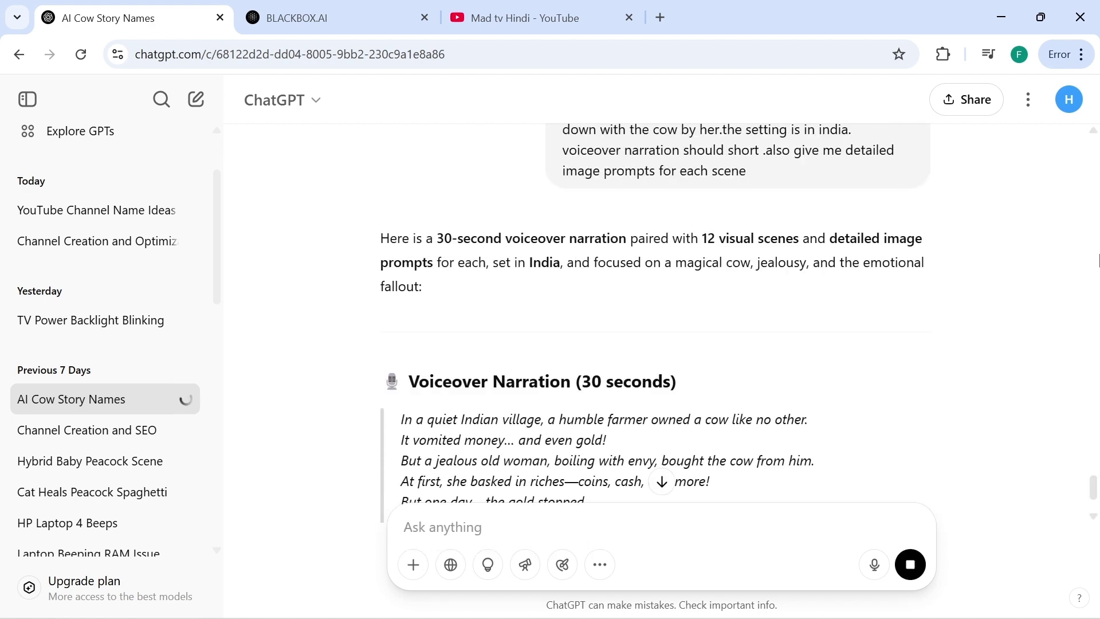
pyautogui.scroll(-4, 1096, 502)
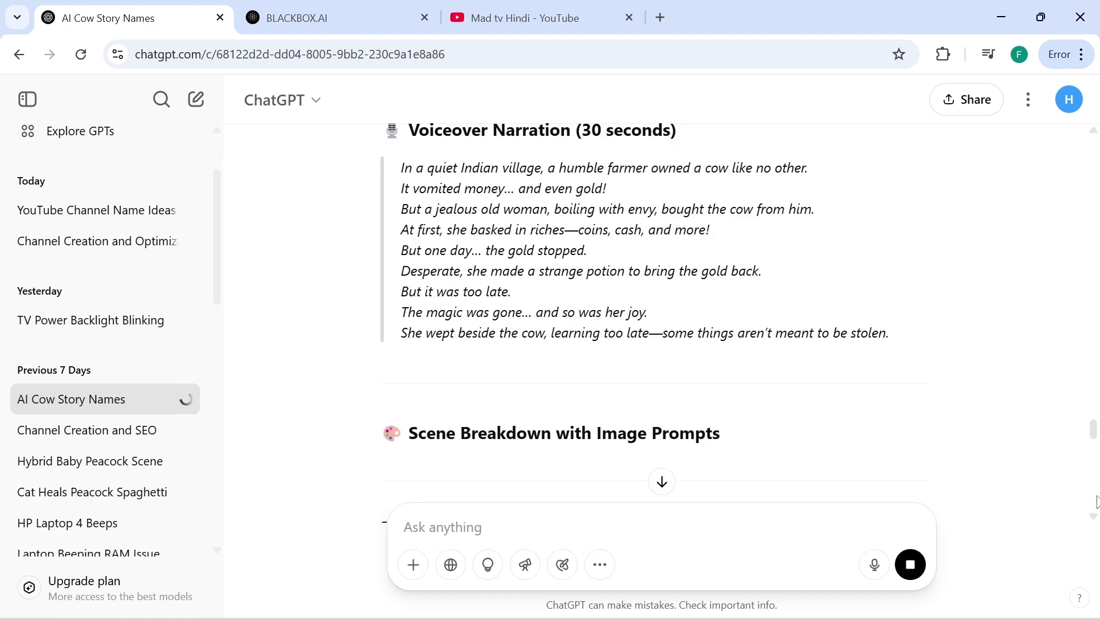
pyautogui.scroll(3, 1002, 152)
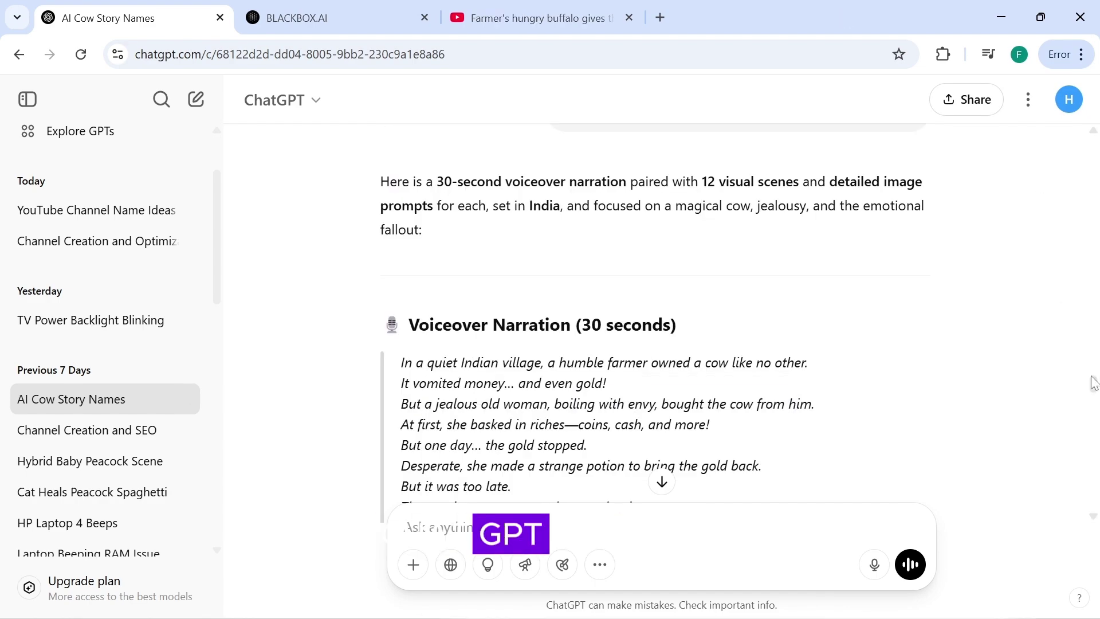
pyautogui.moveTo(1094, 387); pyautogui.dragTo(1095, 417)
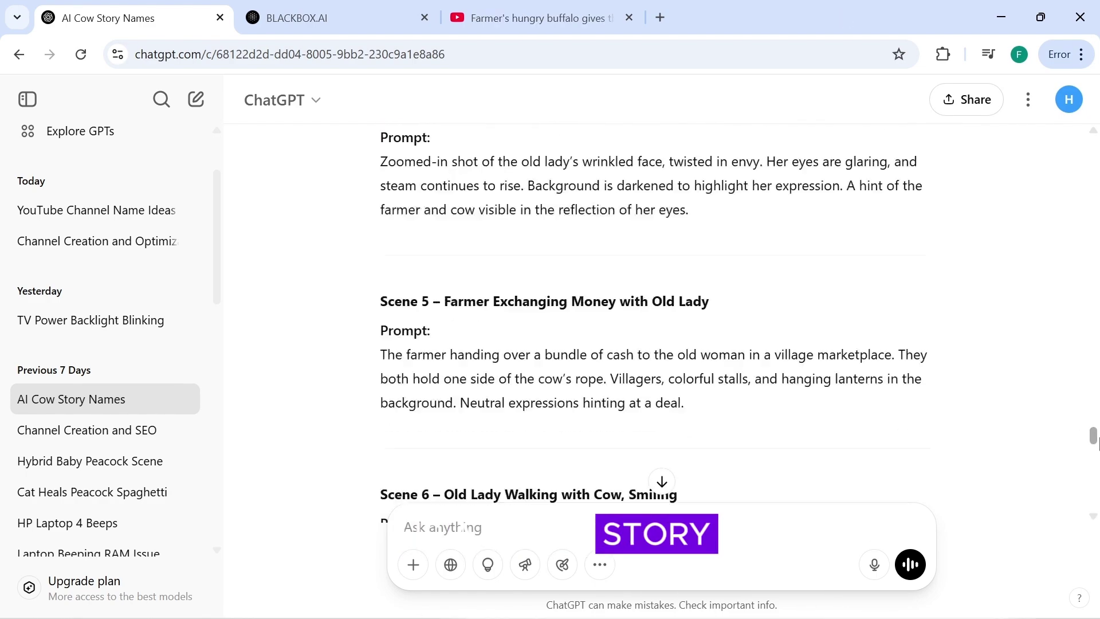
pyautogui.moveTo(1093, 441); pyautogui.dragTo(1083, 393)
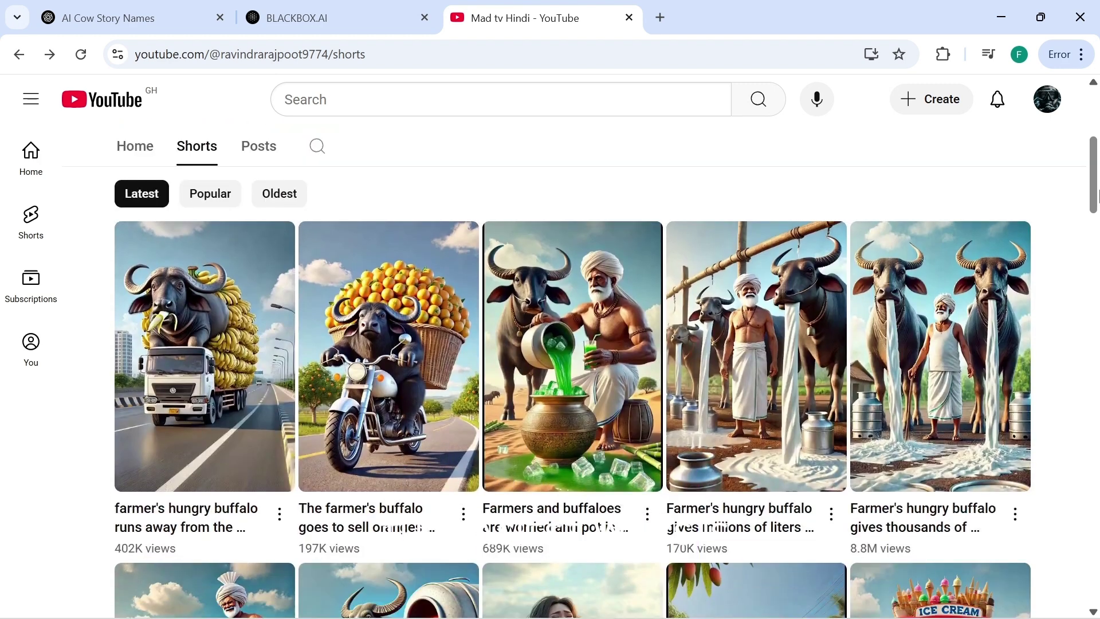
# Step: Watch the farmer's hungry buffalo Short, then copy the voiceover narration from ChatGPT's reply
pyautogui.click(945, 347)
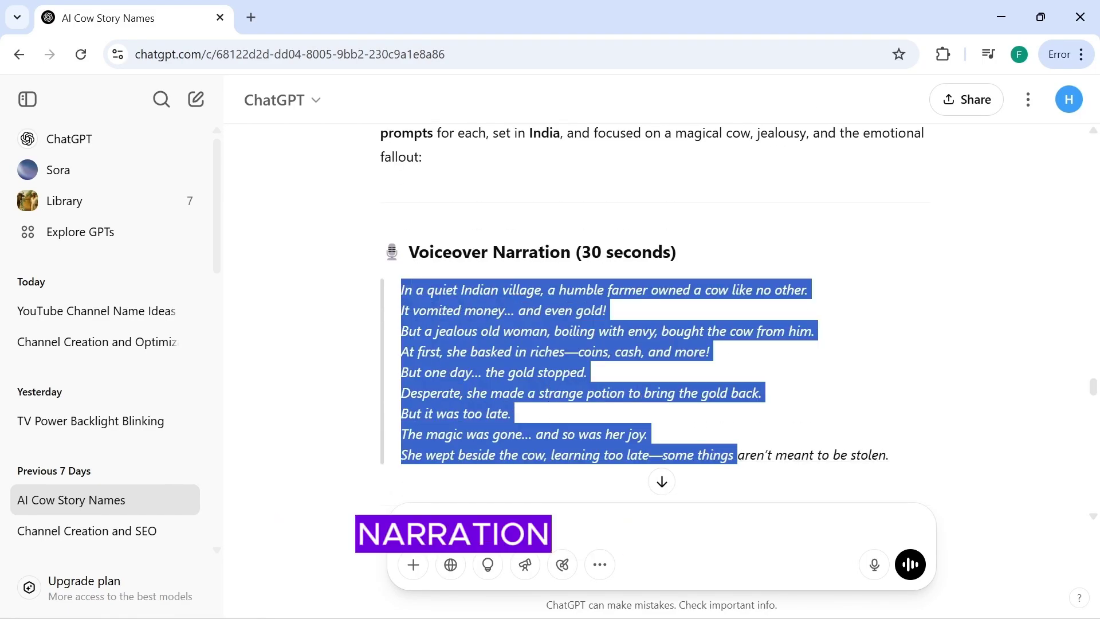
pyautogui.rightClick(534, 360)
pyautogui.click(551, 374)
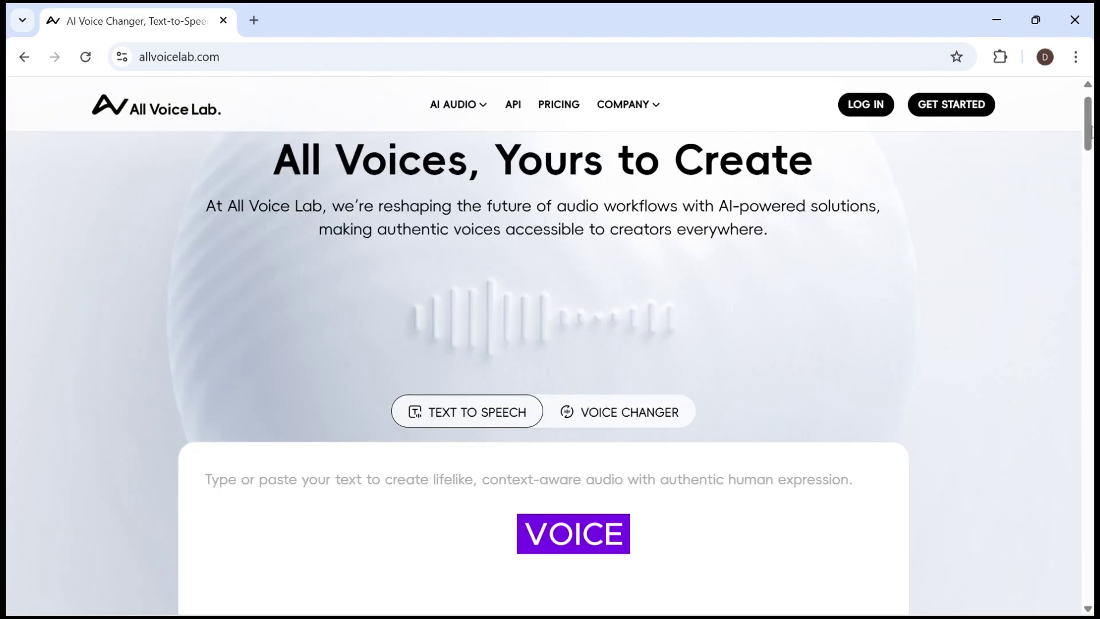
# Step: Scroll the allvoicelab.com home page and choose GET STARTED
pyautogui.scroll(-20, 549, 344)
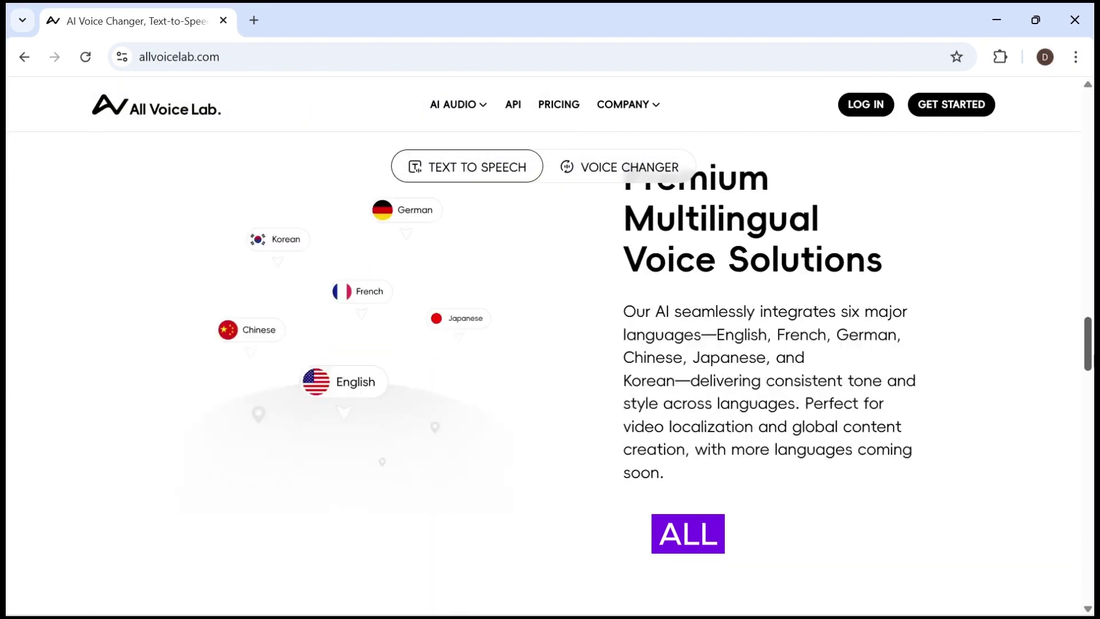
pyautogui.scroll(-15, 550, 344)
pyautogui.scroll(20, 550, 344)
pyautogui.click(949, 107)
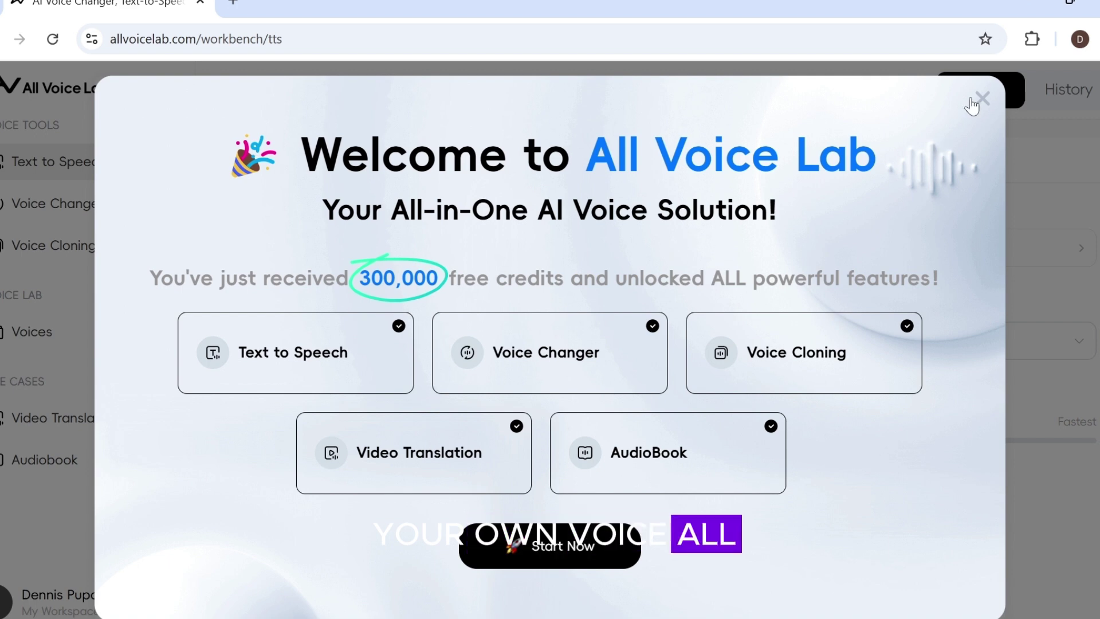
# Step: Paste the cow-story narration, filter voices to English, preview Clara and Lily, and pick Ethan
pyautogui.click(980, 99)
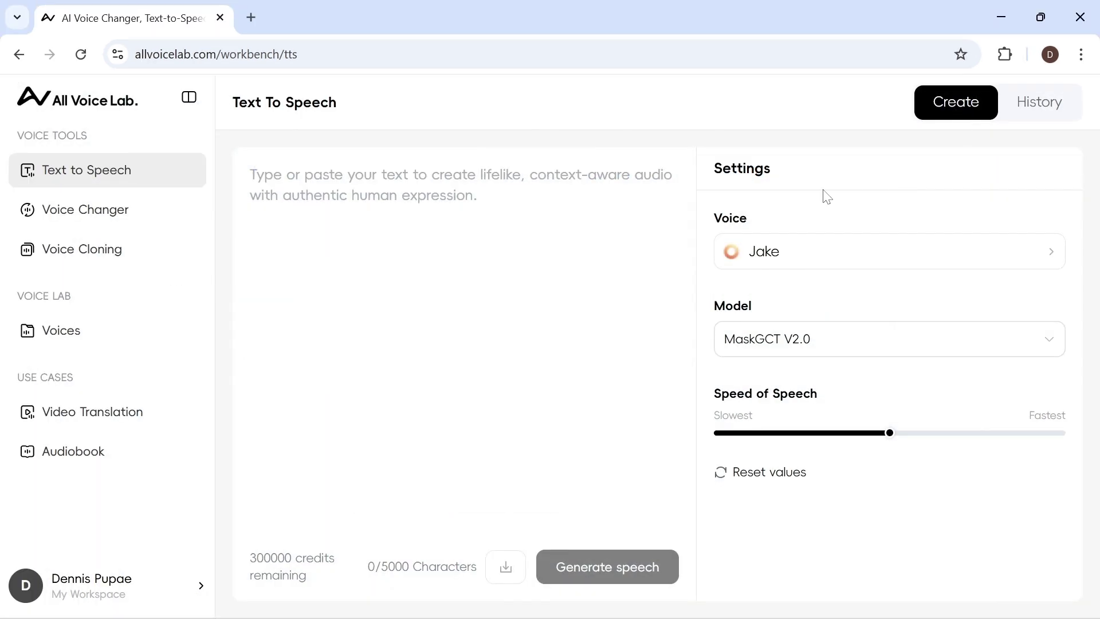
pyautogui.write("In a quiet Indian village, a humble farmer owned a cow like no other. It vomited money… and even gold! But a jealous old woman, boiling with envy, bought the cow from him. At first, she basked in riches—coins, cash, and more! But one day… the gold stopped. Desperate, she made a strange potion to bring the gold back. But it was too late. The magic was gone… and so was her joy. She wept beside the cow, learning too late—some things aren't meant to be stolen.")
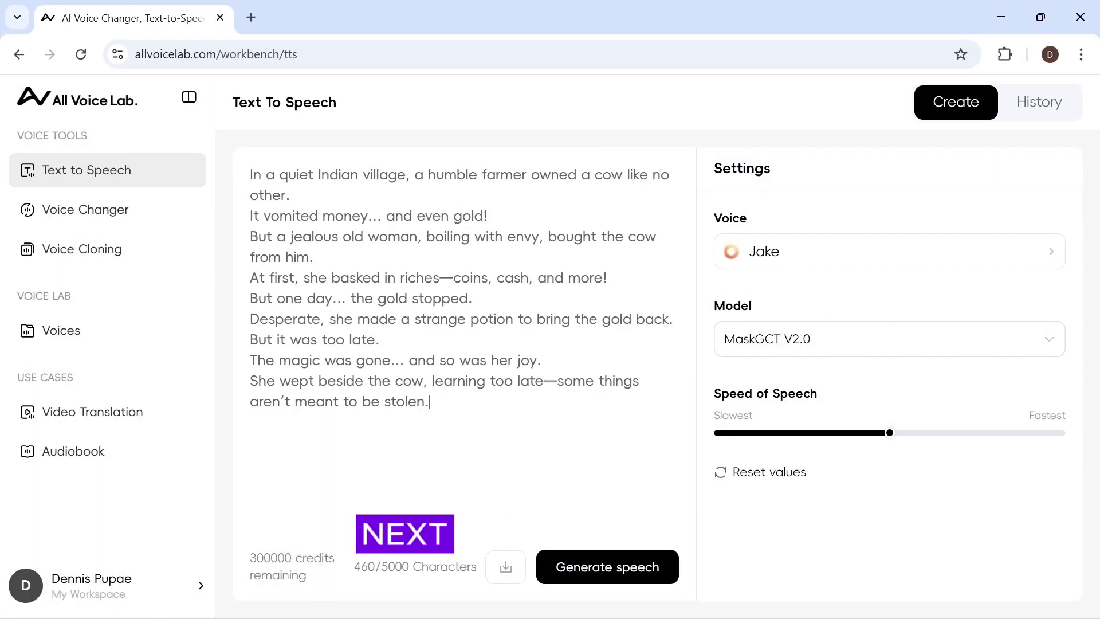
pyautogui.click(895, 253)
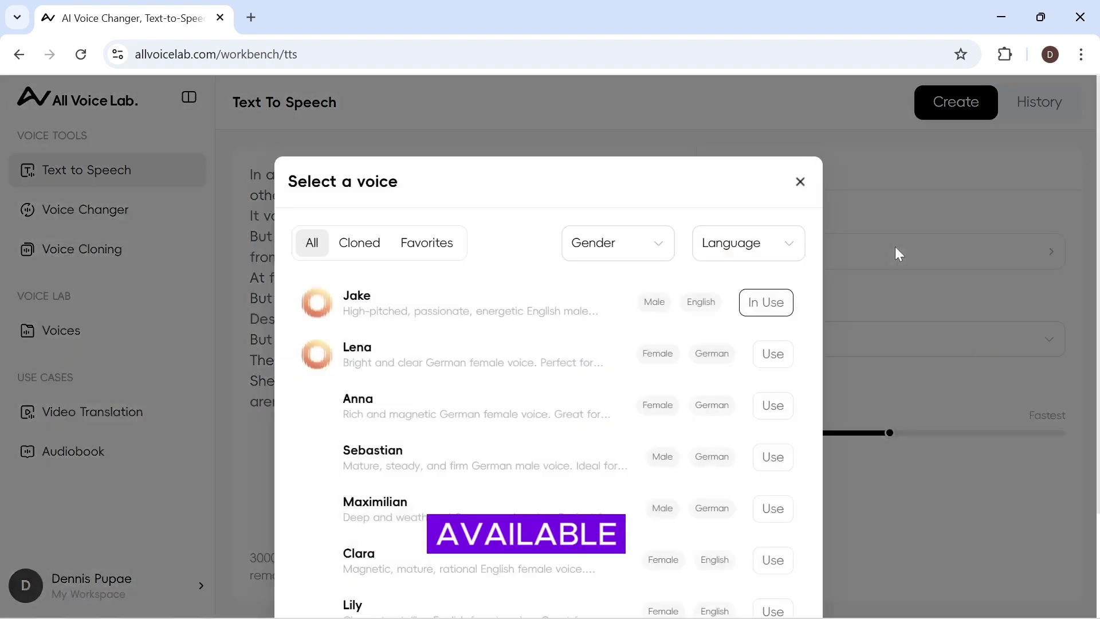
pyautogui.click(756, 253)
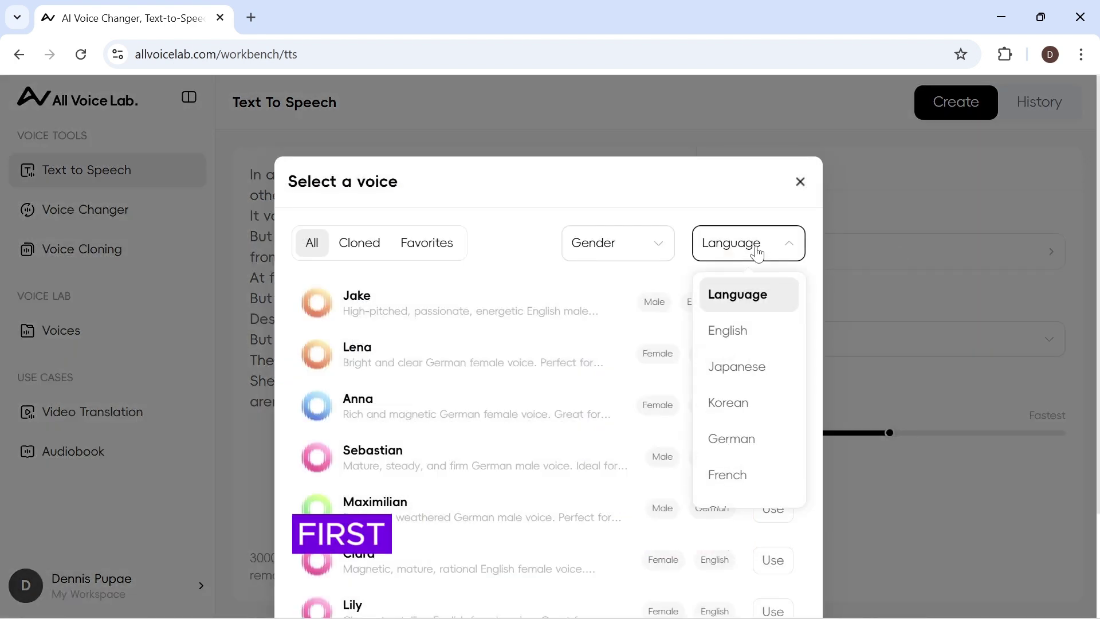
pyautogui.click(742, 331)
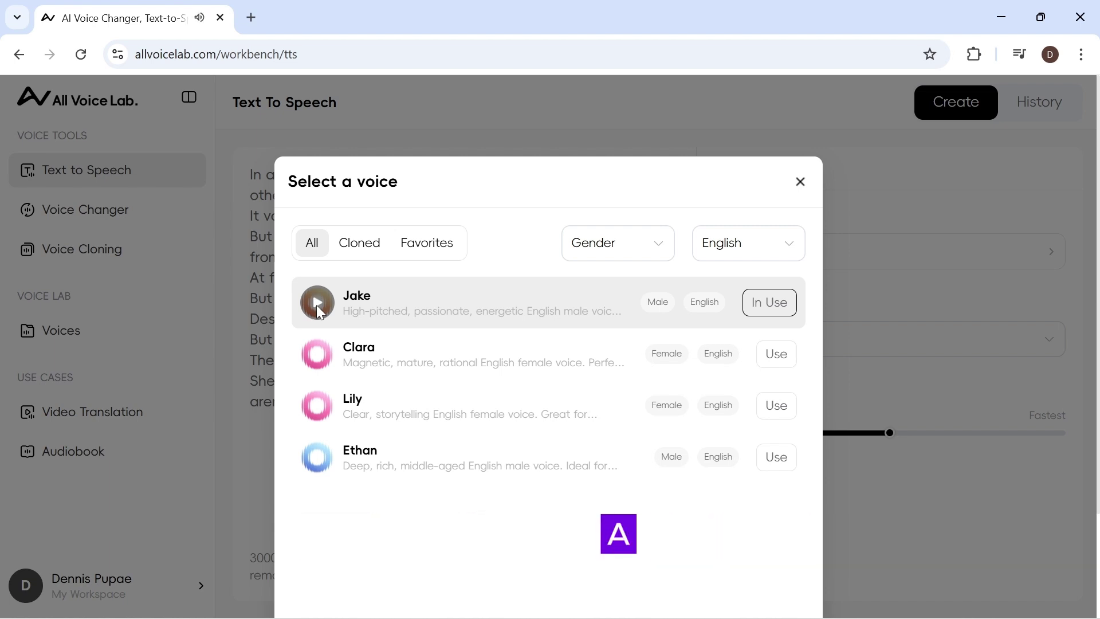
pyautogui.click(317, 355)
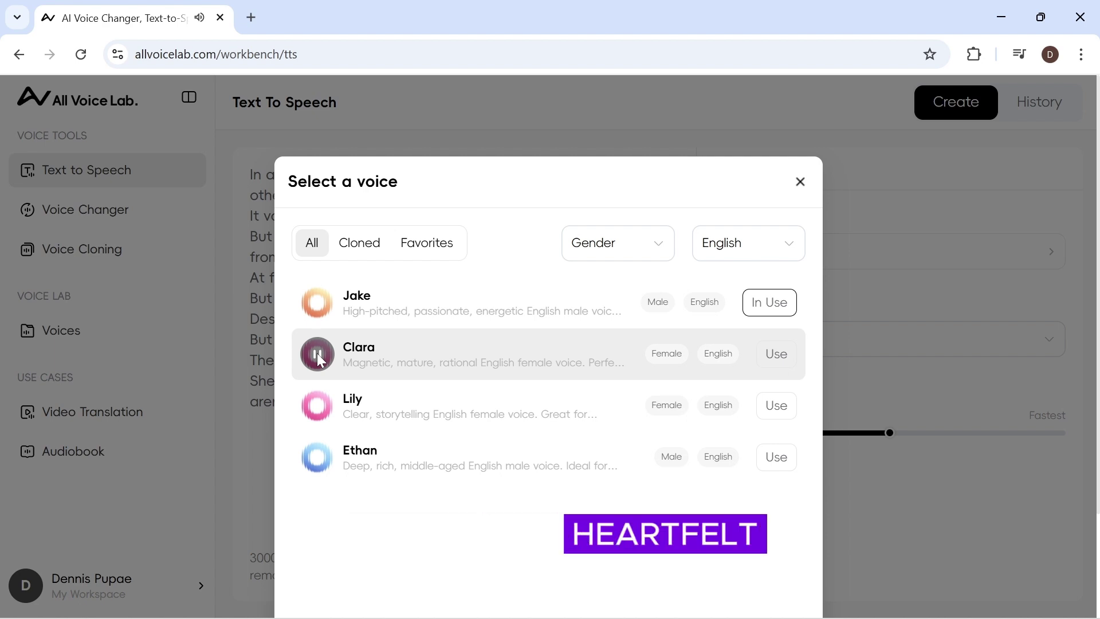
pyautogui.click(318, 407)
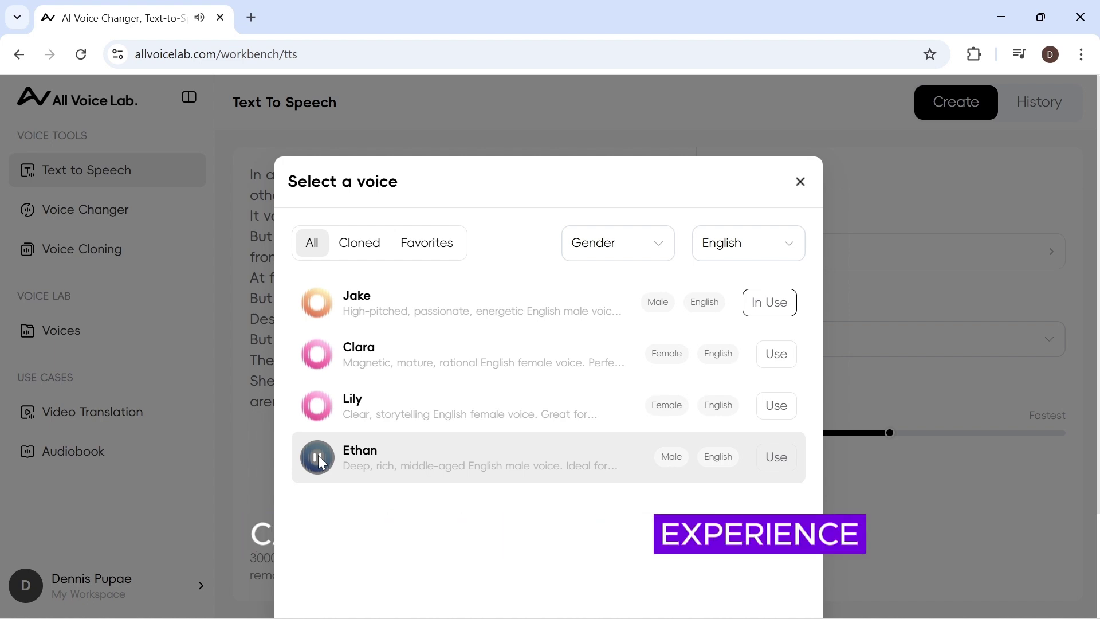
pyautogui.click(773, 465)
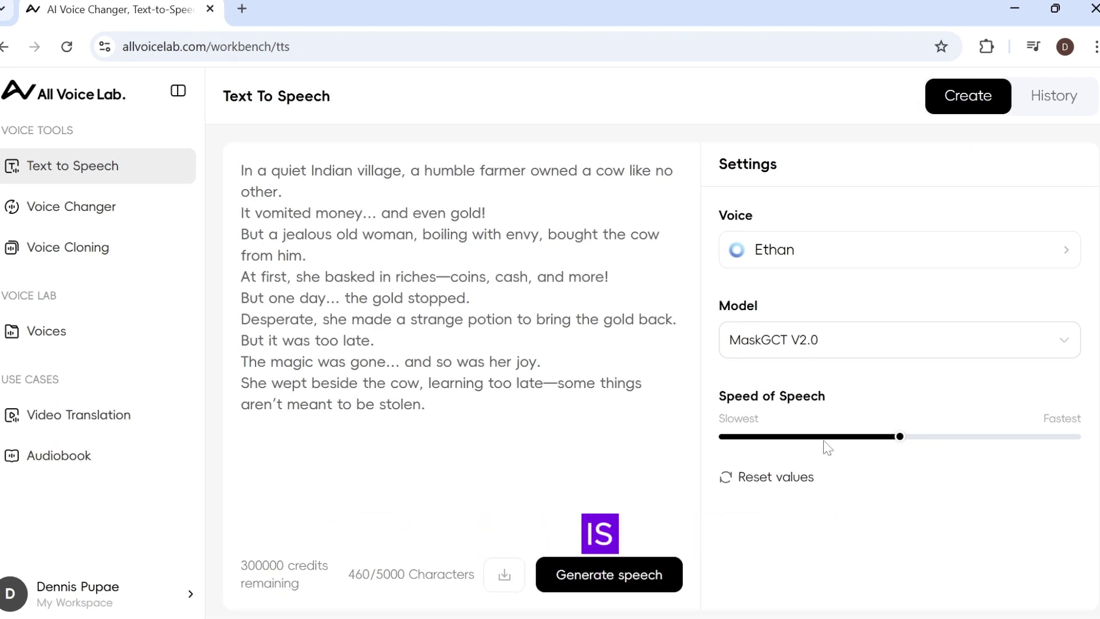
# Step: Generate the 31-second spoken cow-story narration in Ethan's voice
pyautogui.click(625, 587)
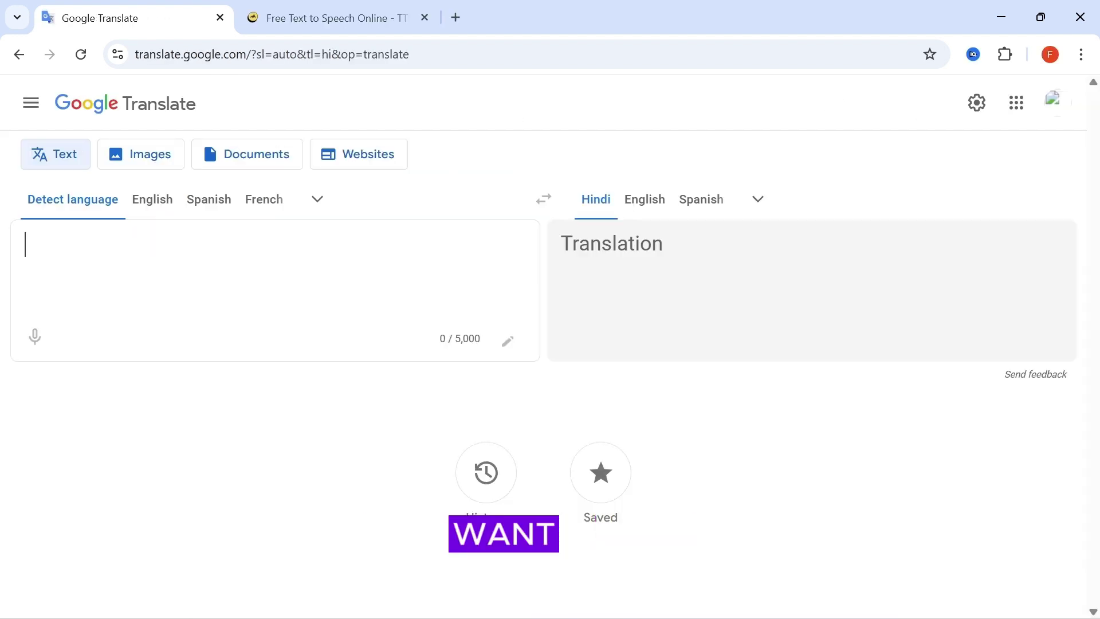
# Step: Translate the pasted cow-story narration into Hindi and select the full Hindi translation for copying
pyautogui.rightClick(169, 252)
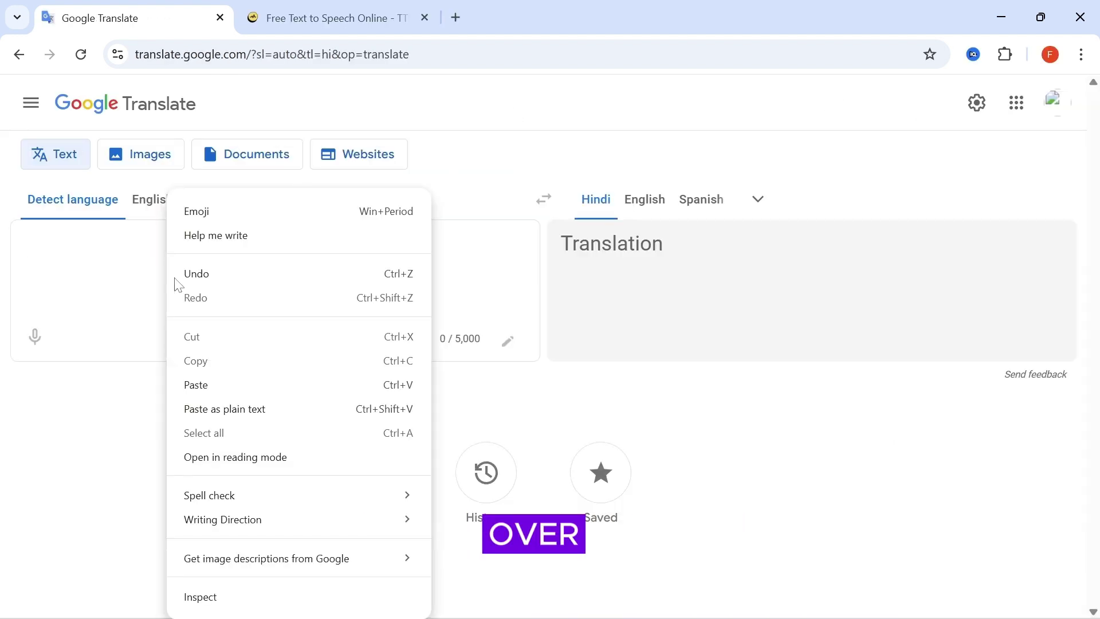
pyautogui.click(195, 383)
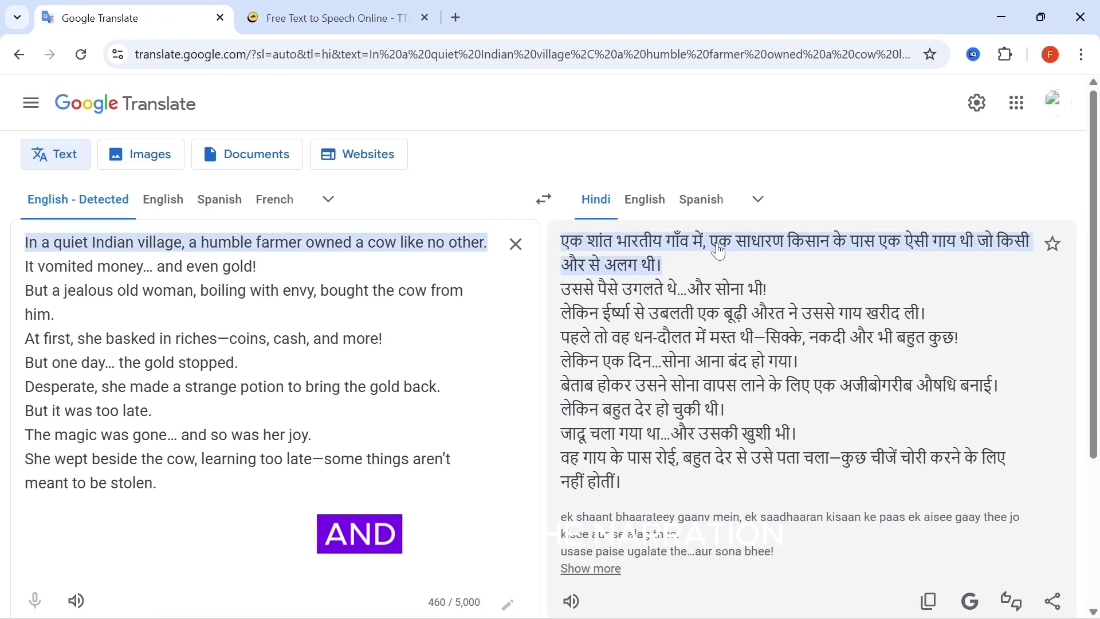
pyautogui.click(749, 196)
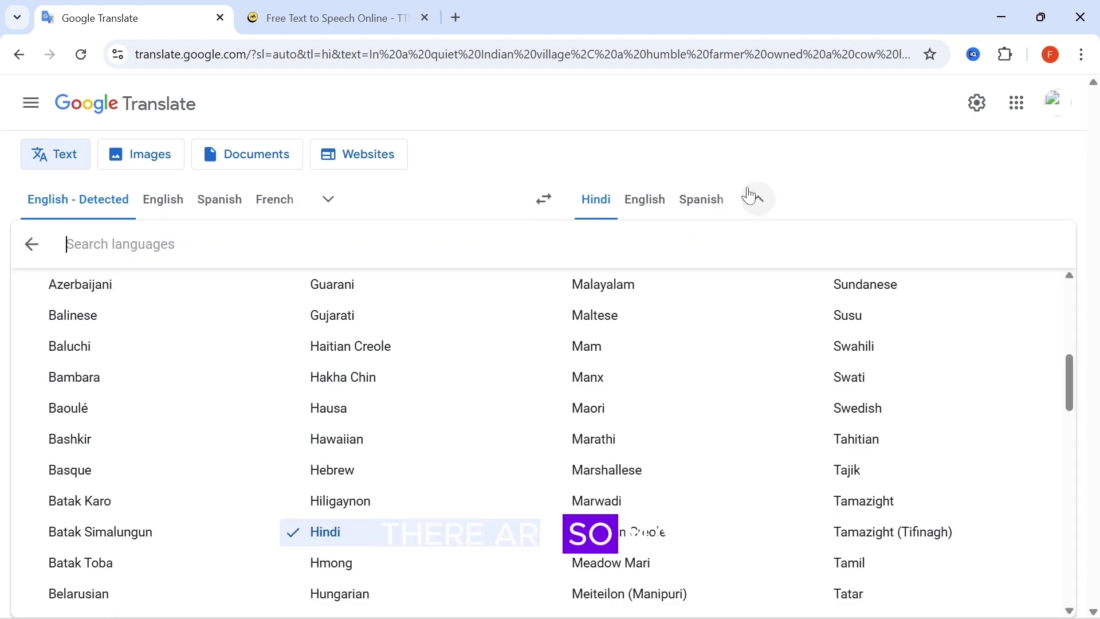
pyautogui.click(351, 535)
pyautogui.moveTo(621, 483); pyautogui.dragTo(559, 235)
pyautogui.rightClick(610, 270)
# Step: Copy the Hindi translation and paste it into TTSMaker's story text box
pyautogui.click(630, 282)
pyautogui.click(276, 8)
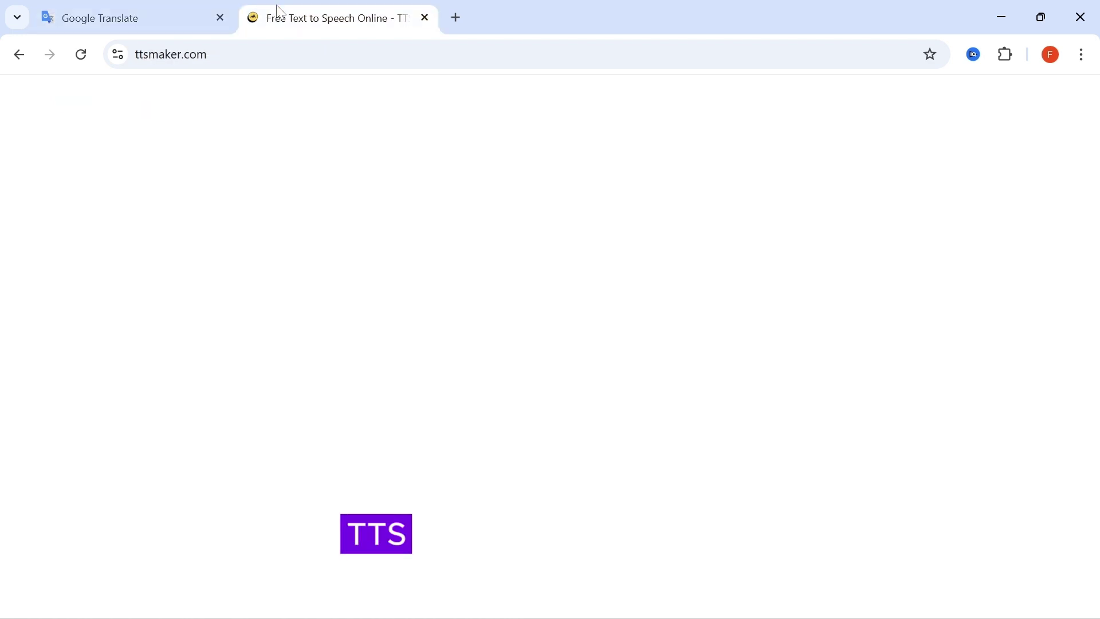
pyautogui.click(91, 223)
pyautogui.hotkey('ctrl', 'v')
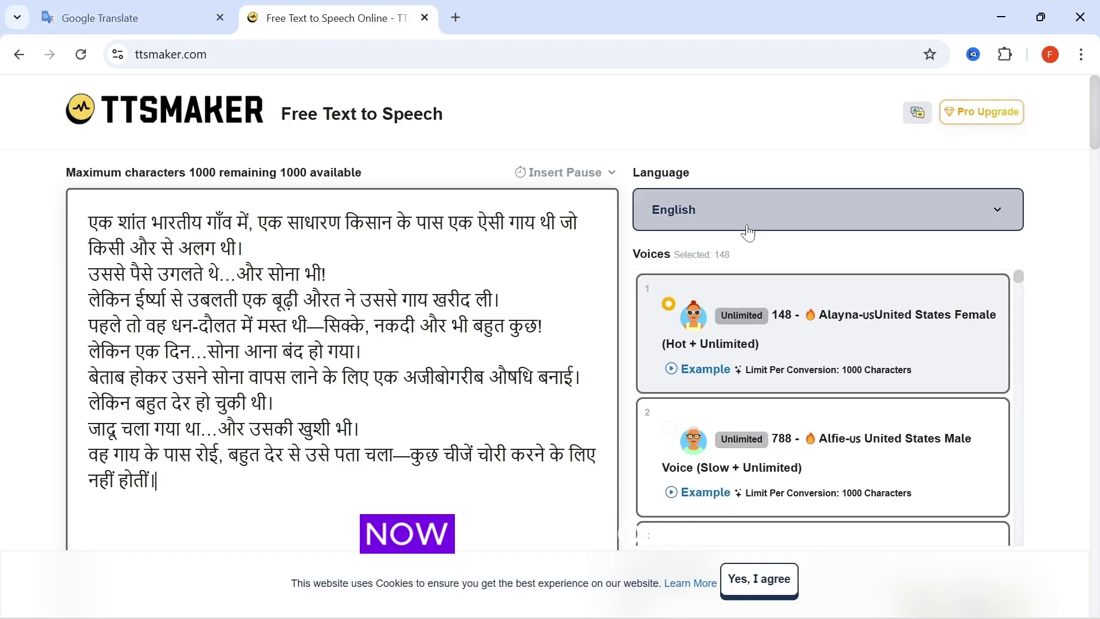
# Step: Set the speech language to Hindi and choose voice 101502
pyautogui.click(825, 210)
pyautogui.write('hin')
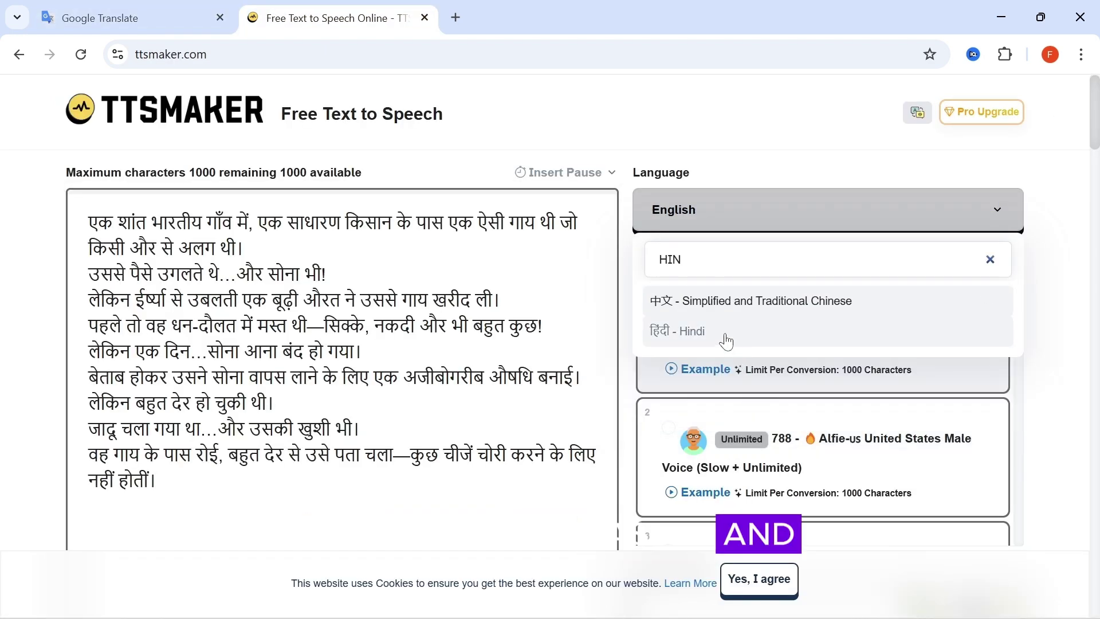
pyautogui.click(726, 335)
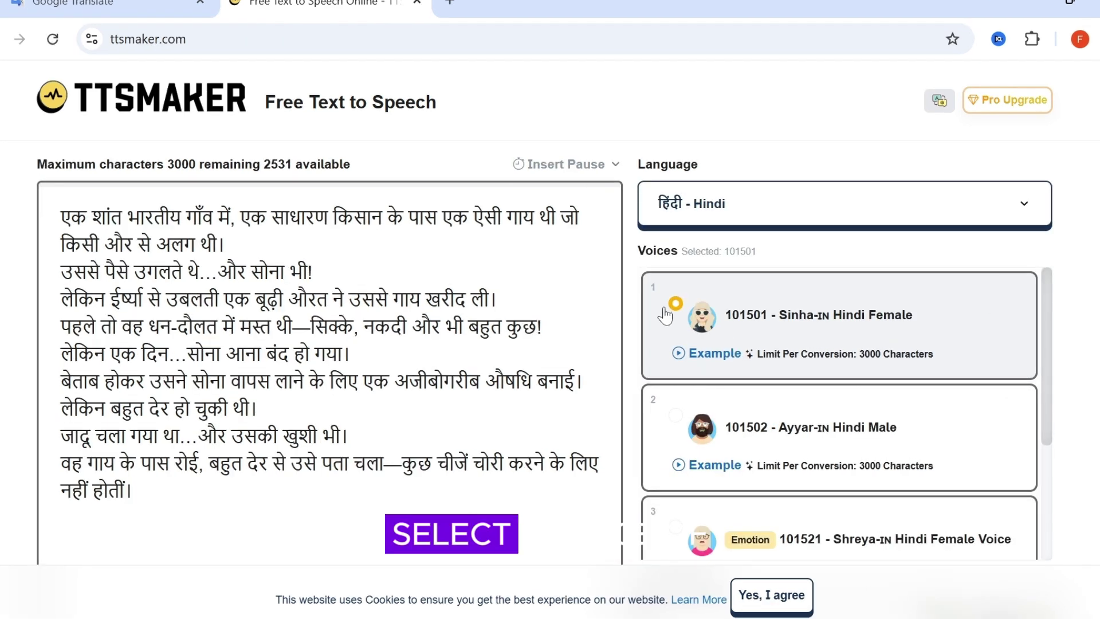
pyautogui.click(733, 414)
pyautogui.scroll(-5, 1053, 459)
pyautogui.scroll(-4, 550, 344)
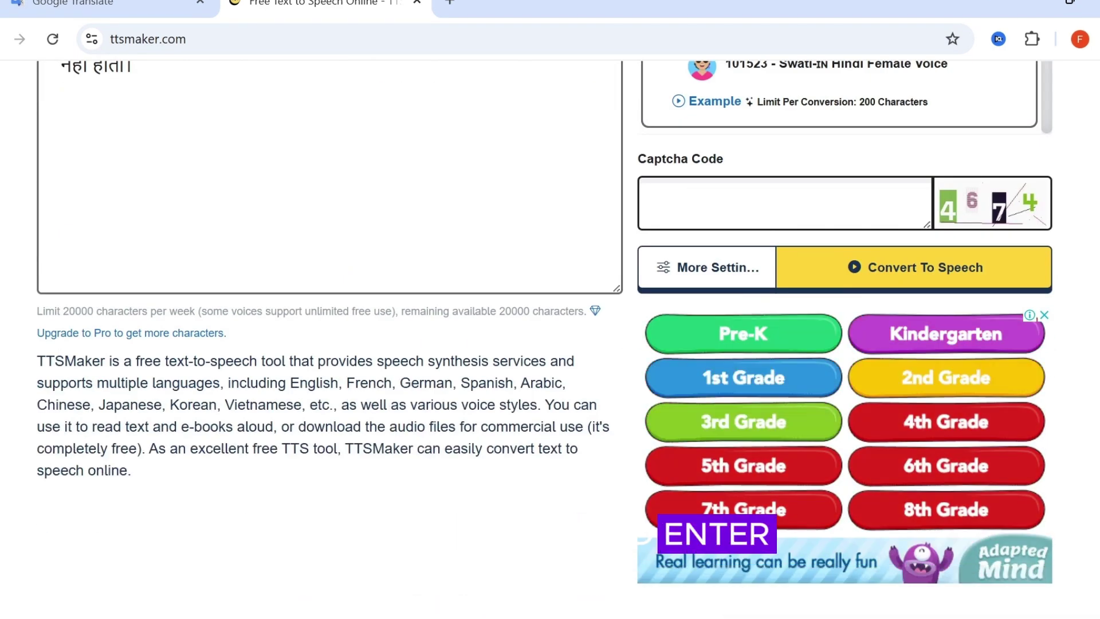
# Step: Enter captcha 4674, convert to speech, and preview the 47-second Hindi voiceover
pyautogui.click(785, 203)
pyautogui.write('4674')
pyautogui.click(872, 263)
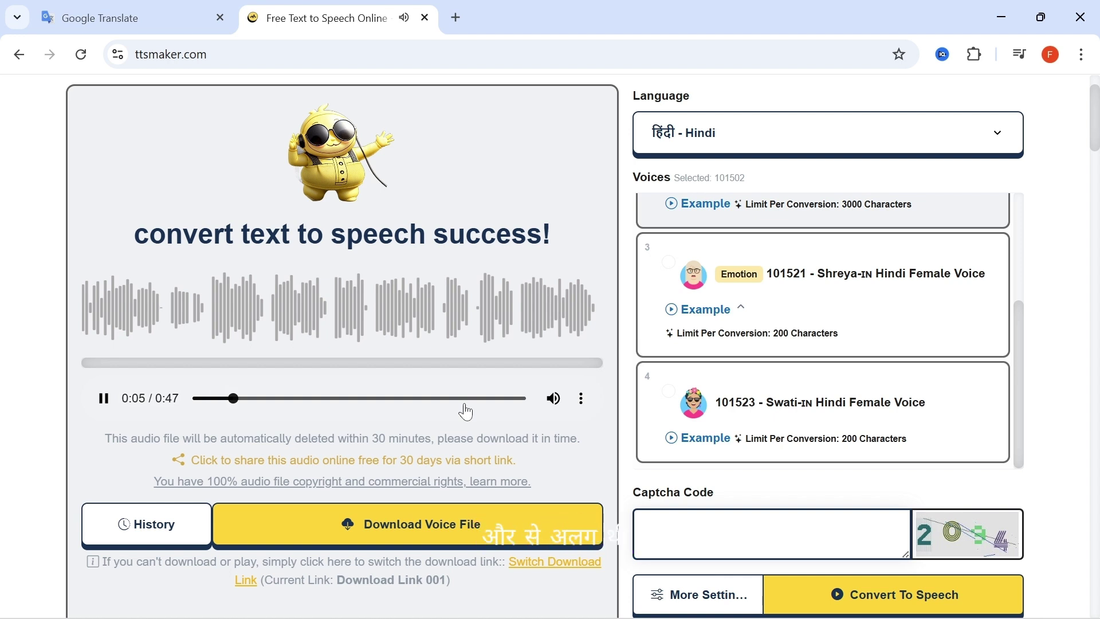
pyautogui.click(101, 398)
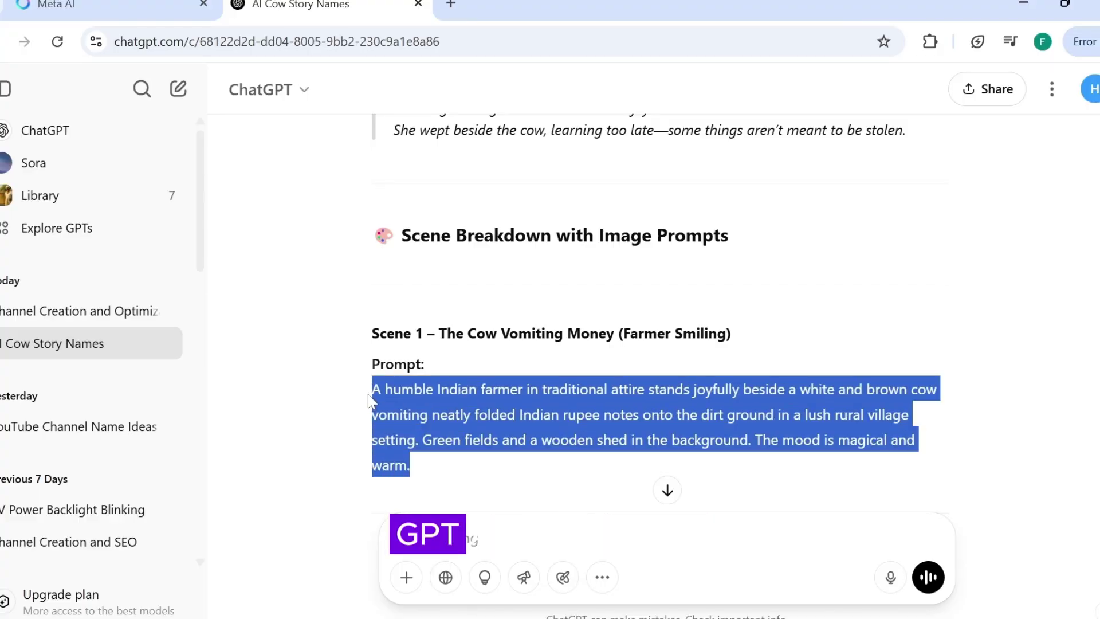
# Step: Copy ChatGPT's Scene 1 prompt of the farmer beside the money-vomiting cow
pyautogui.rightClick(406, 408)
pyautogui.click(436, 432)
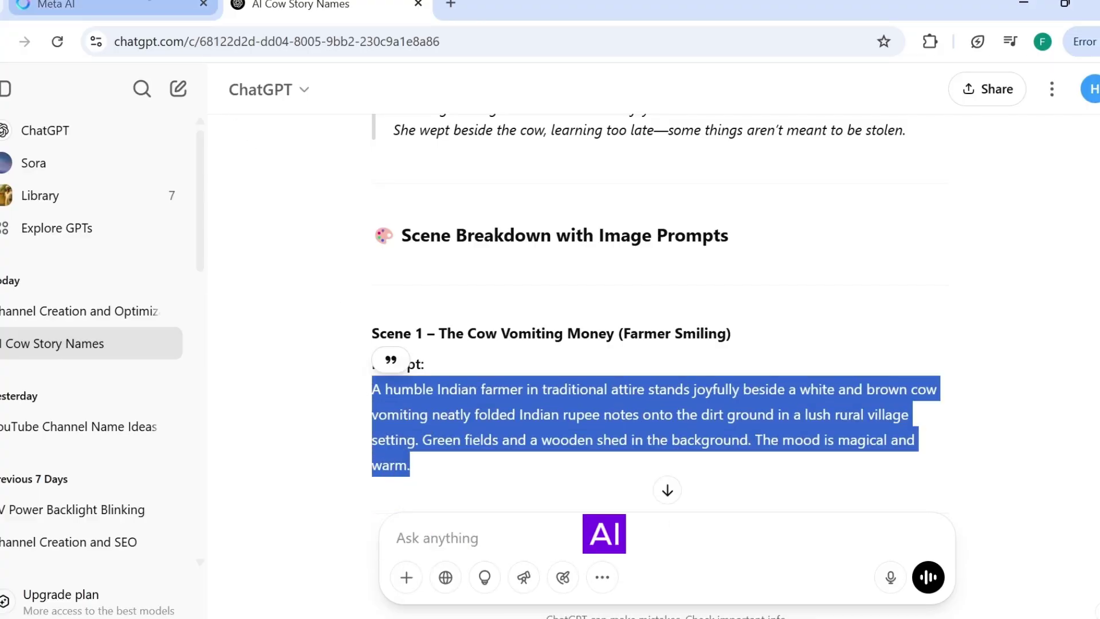
pyautogui.hotkey('ctrl', '1')
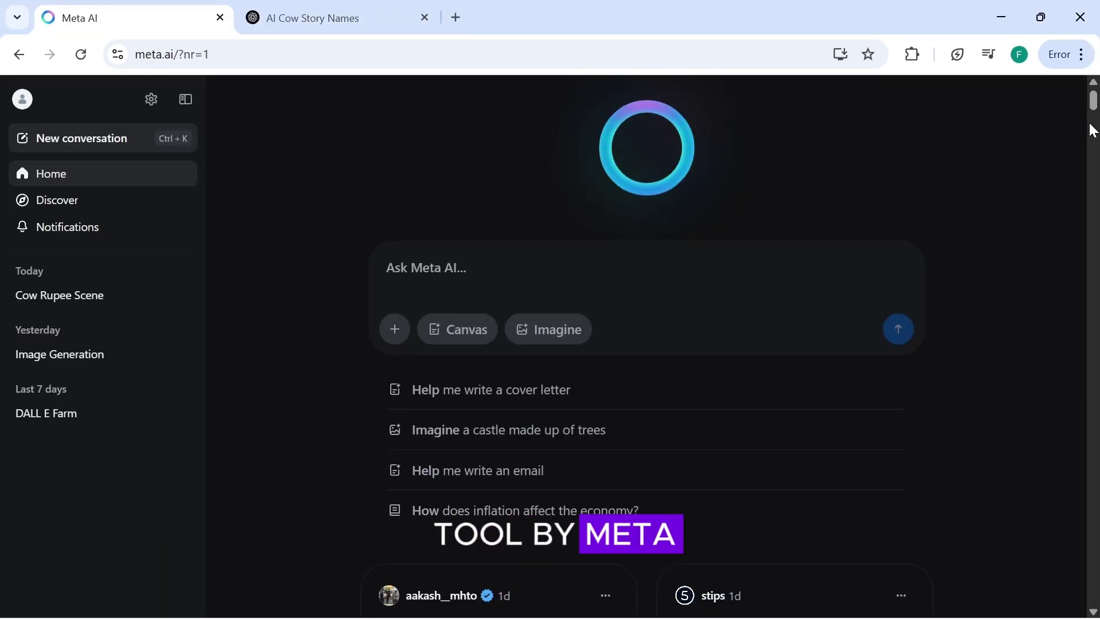
# Step: Paste the Scene 1 prompt plus '3D ANIMATION, PIXAR STYLE' into Ask Meta AI and generate
pyautogui.moveTo(1094, 135); pyautogui.dragTo(1095, 269)
pyautogui.press('Home')
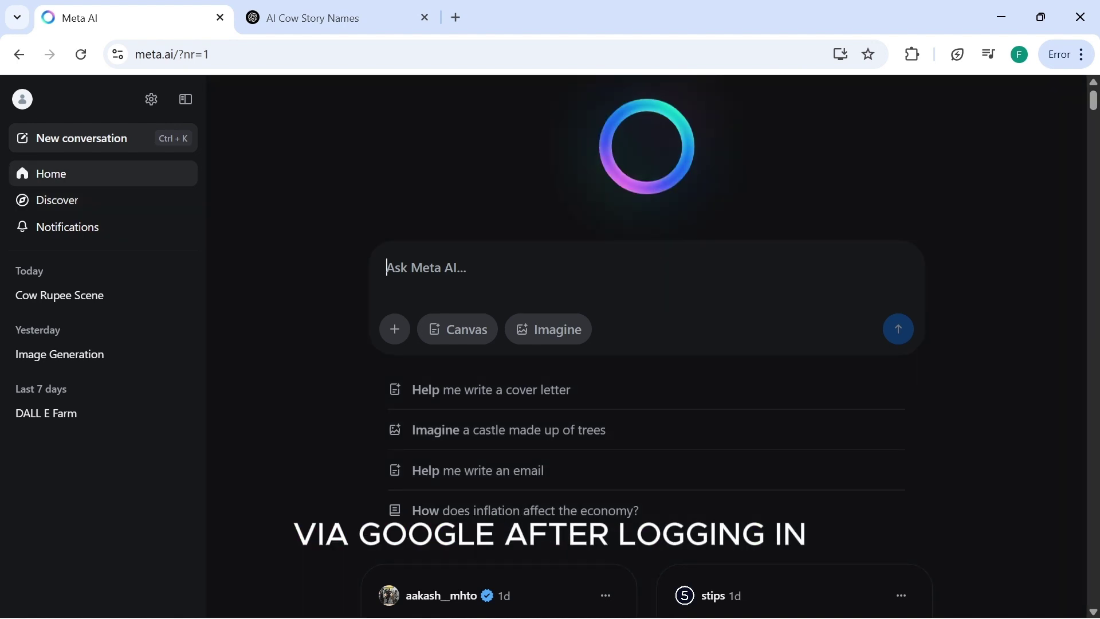
pyautogui.rightClick(430, 228)
pyautogui.click(464, 425)
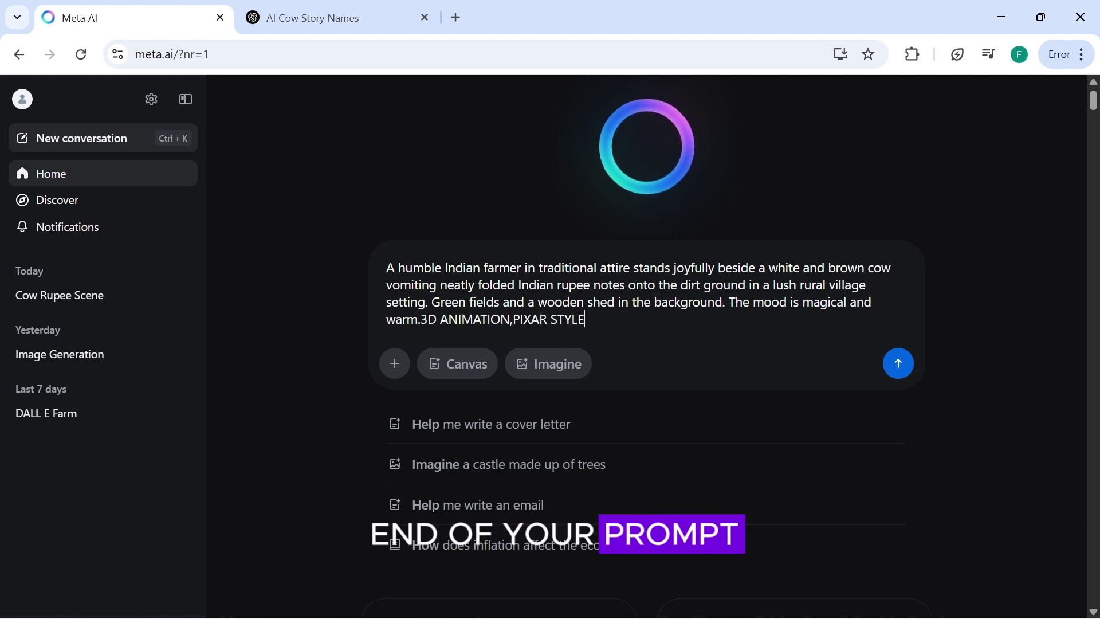
pyautogui.click(901, 367)
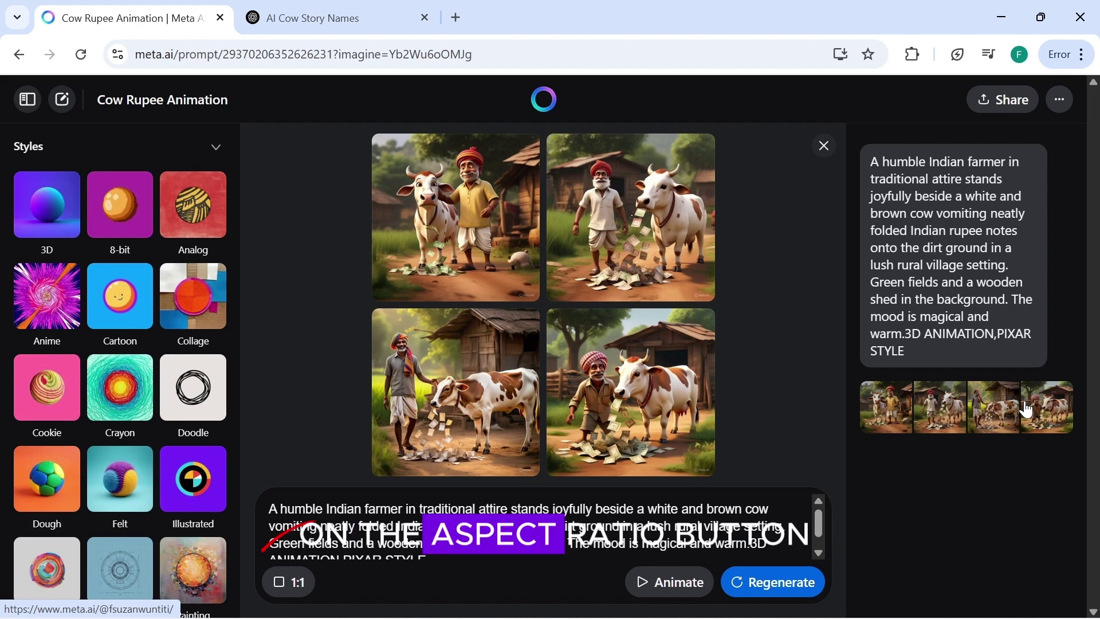
# Step: Change the aspect ratio from 1:1 to 9:16 and regenerate the four images
pyautogui.click(288, 583)
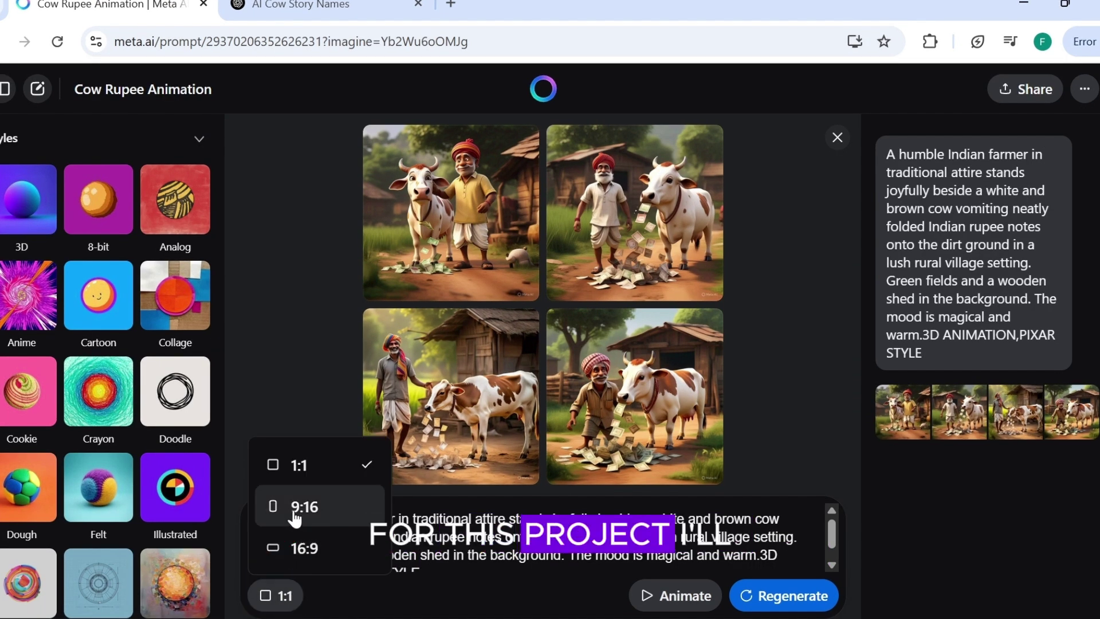
pyautogui.click(294, 514)
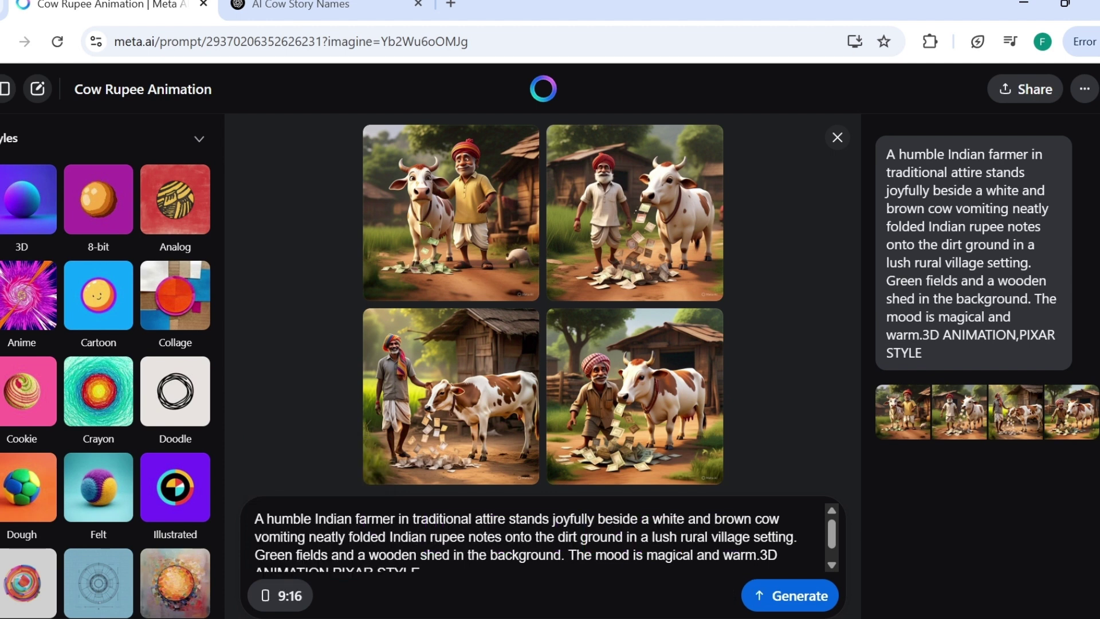
pyautogui.click(797, 598)
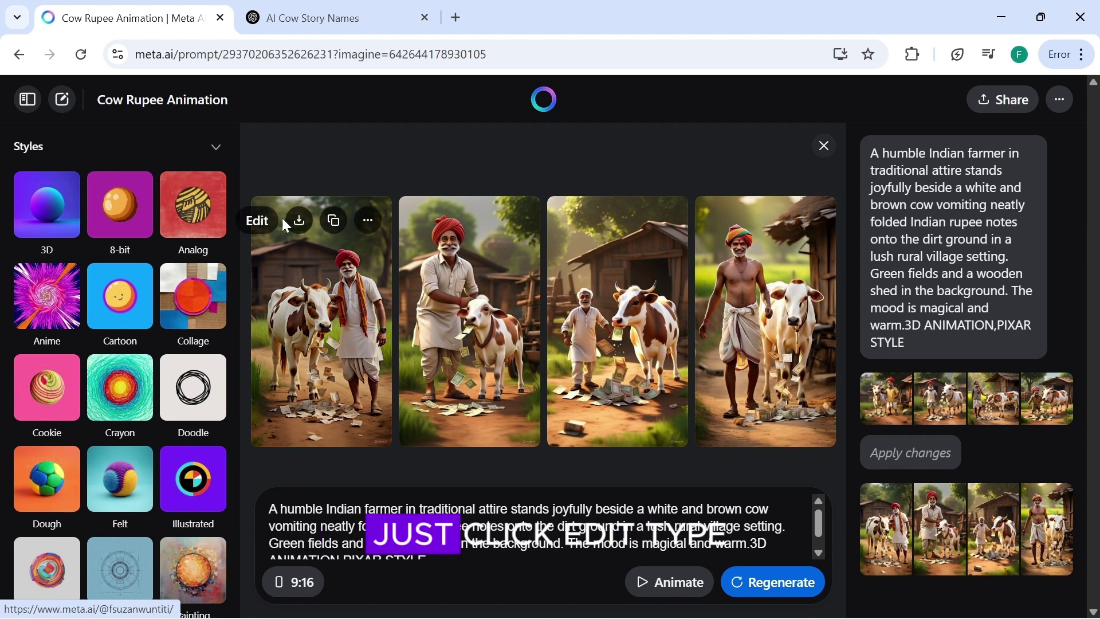
# Step: Edit the first portrait image with the request 'CHANGE BACKGROUND TO FOREST'
pyautogui.click(262, 223)
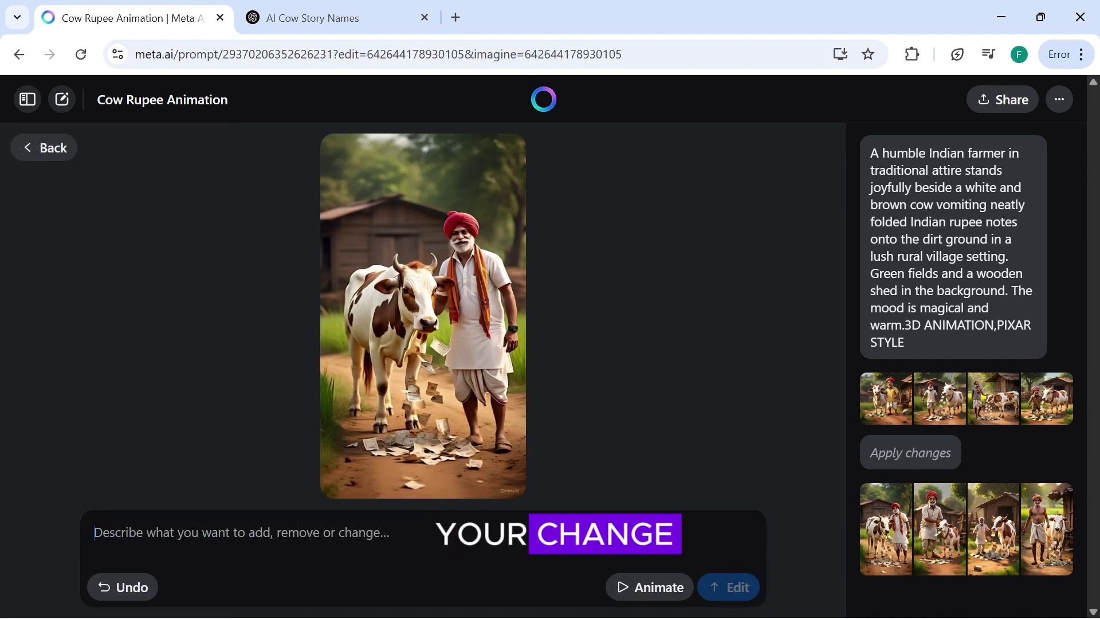
pyautogui.write('CHANGE BACKGROUND TO FORES')
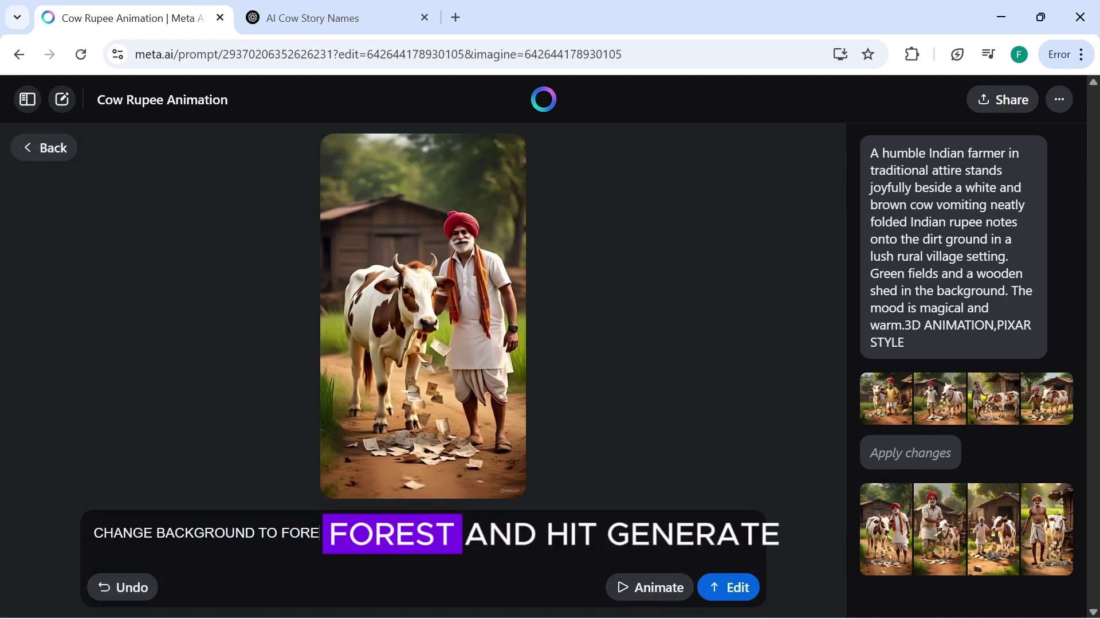
pyautogui.click(728, 596)
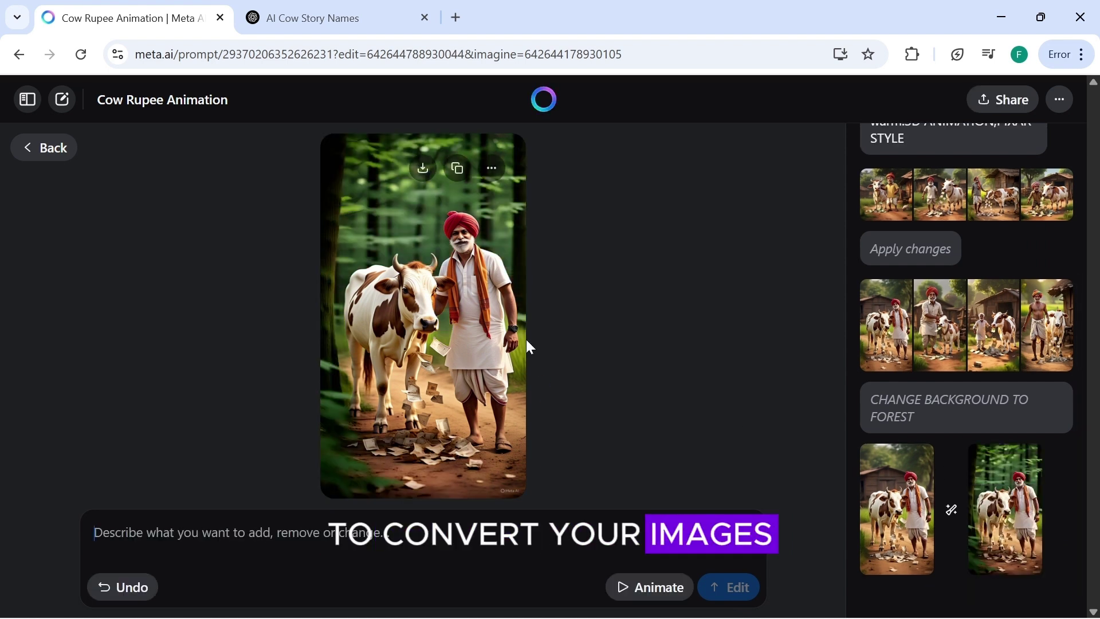
# Step: Animate the four 9:16 farmer-and-cow images and download the second result
pyautogui.click(866, 326)
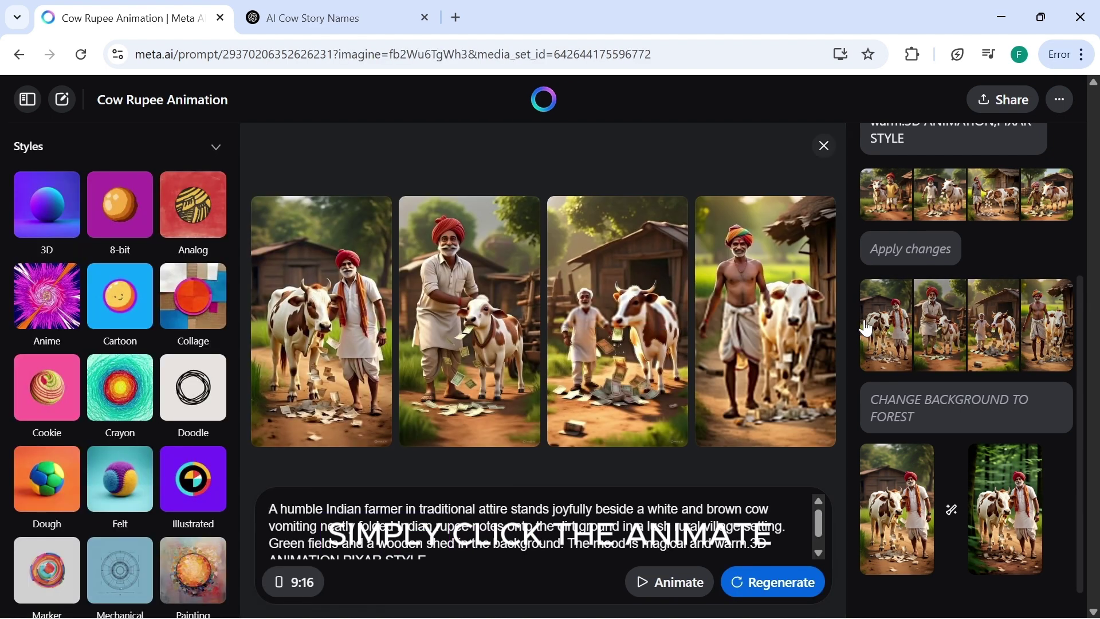
pyautogui.click(656, 582)
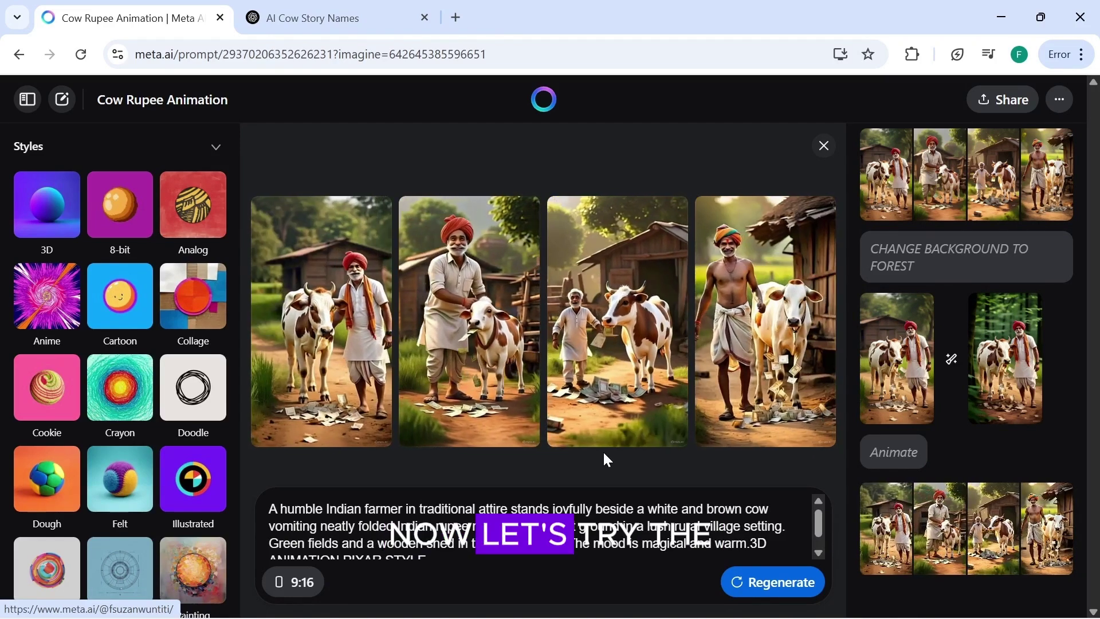
pyautogui.click(451, 219)
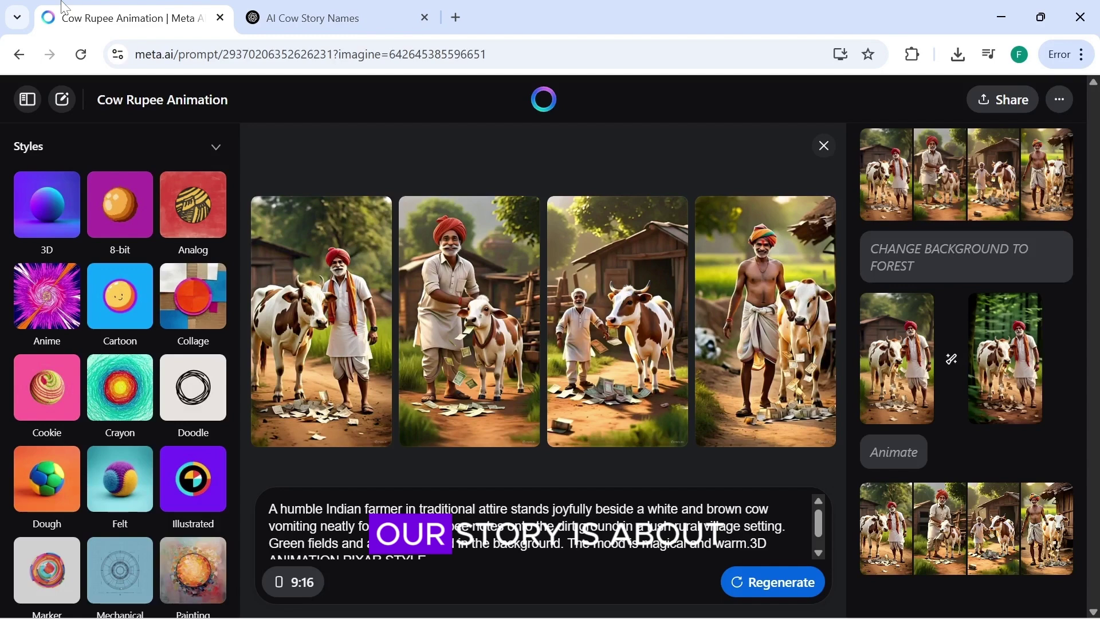
# Step: Replace the prompt with the Scene 2 gold-coins prompt and generate its images
pyautogui.moveTo(747, 543); pyautogui.dragTo(325, 493)
pyautogui.hotkey('ctrl', 'v')
pyautogui.press('Return')
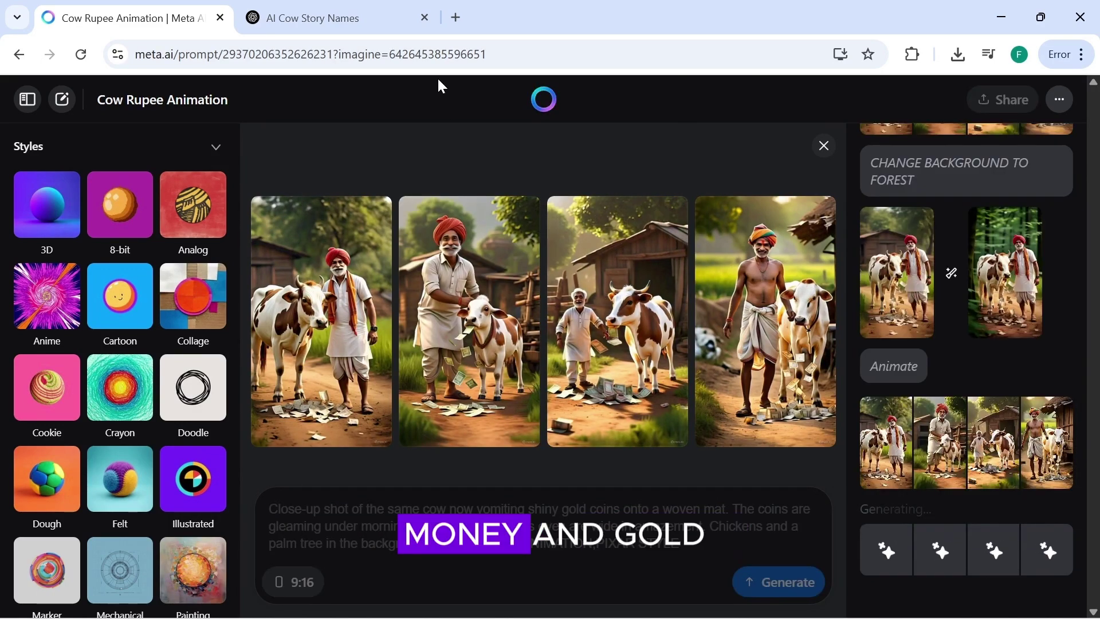
# Step: Generate images from the Scene 3 prompt of the jealous old woman by her hut
pyautogui.click(304, 18)
pyautogui.moveTo(380, 248); pyautogui.dragTo(872, 295)
pyautogui.click(132, 18)
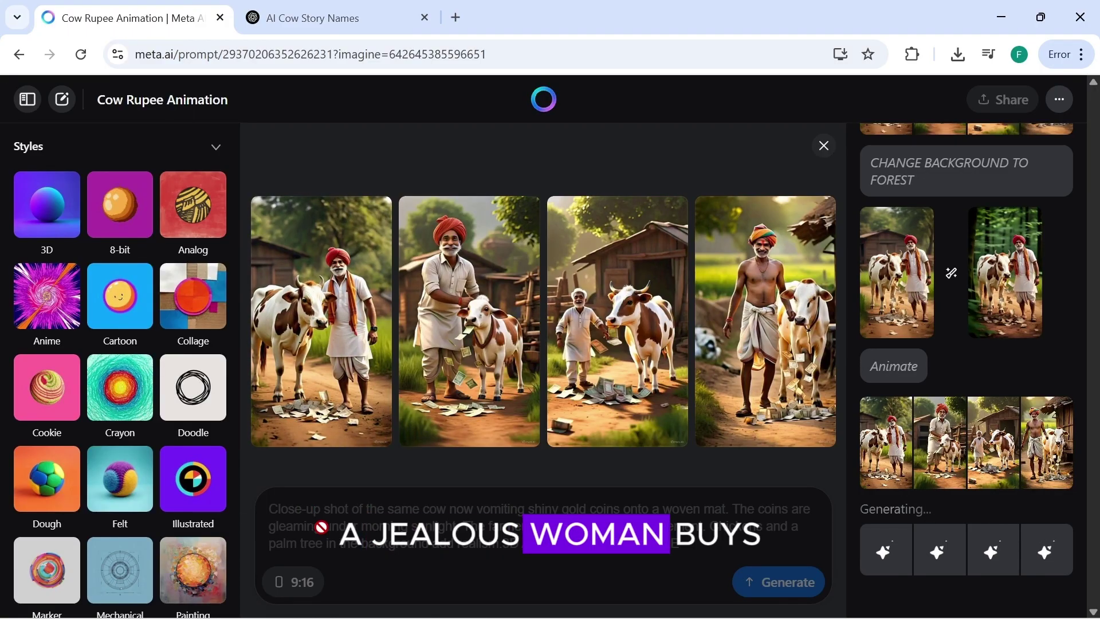
pyautogui.hotkey('ctrl', 'a')
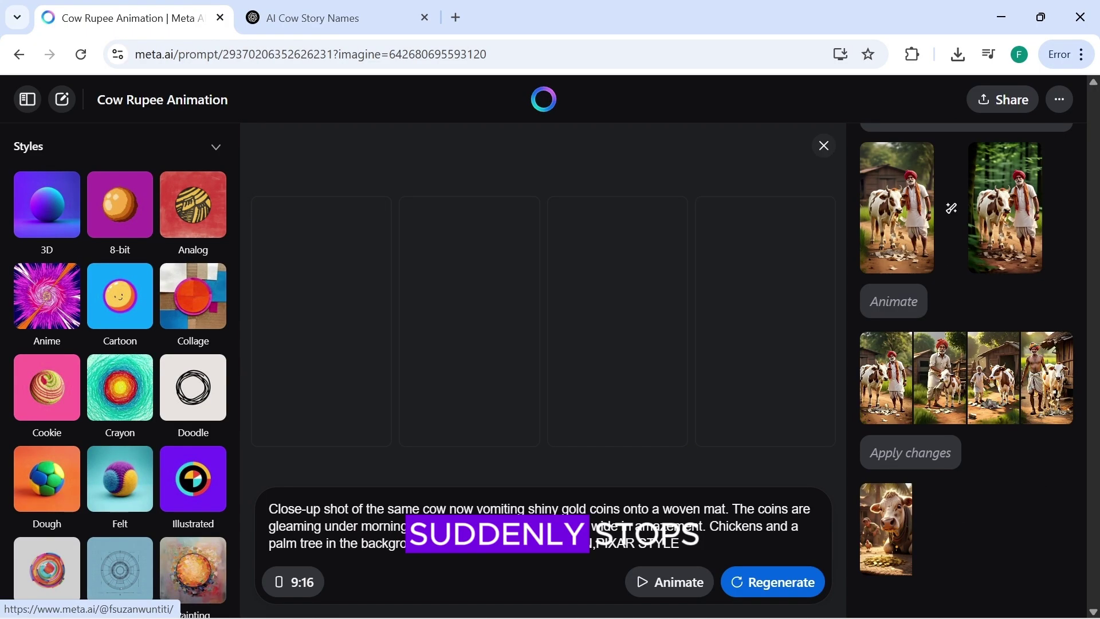
pyautogui.hotkey('ctrl', 'v')
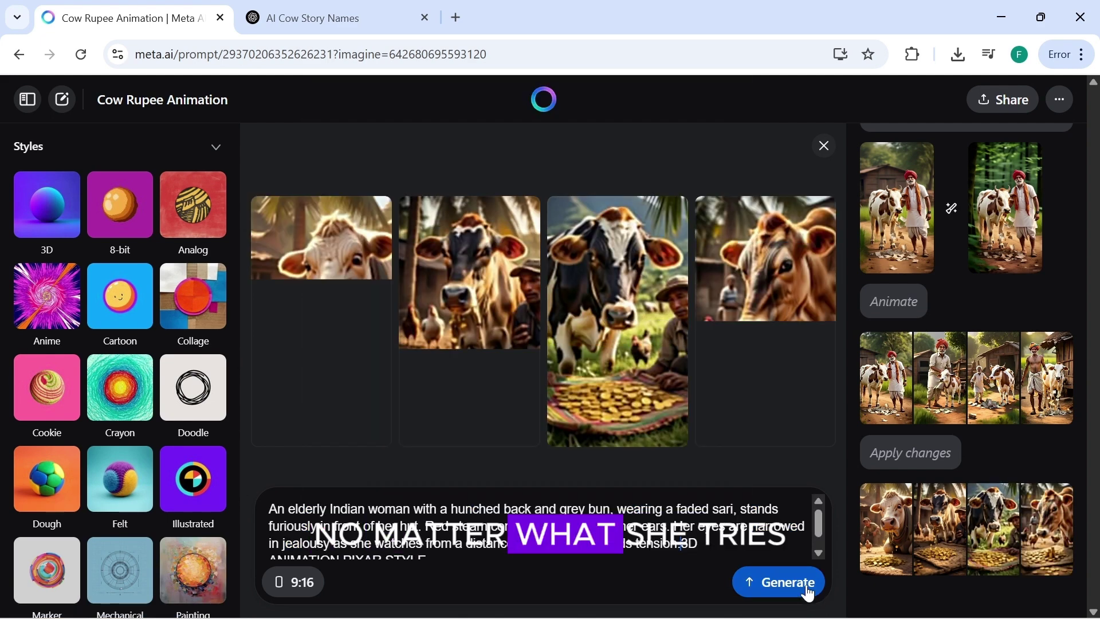
pyautogui.click(808, 593)
# Step: Generate images from the Scene 4 close-up prompt of the old woman's wrinkled angry face
pyautogui.click(304, 18)
pyautogui.scroll(4, 690, 418)
pyautogui.moveTo(690, 406); pyautogui.dragTo(380, 356)
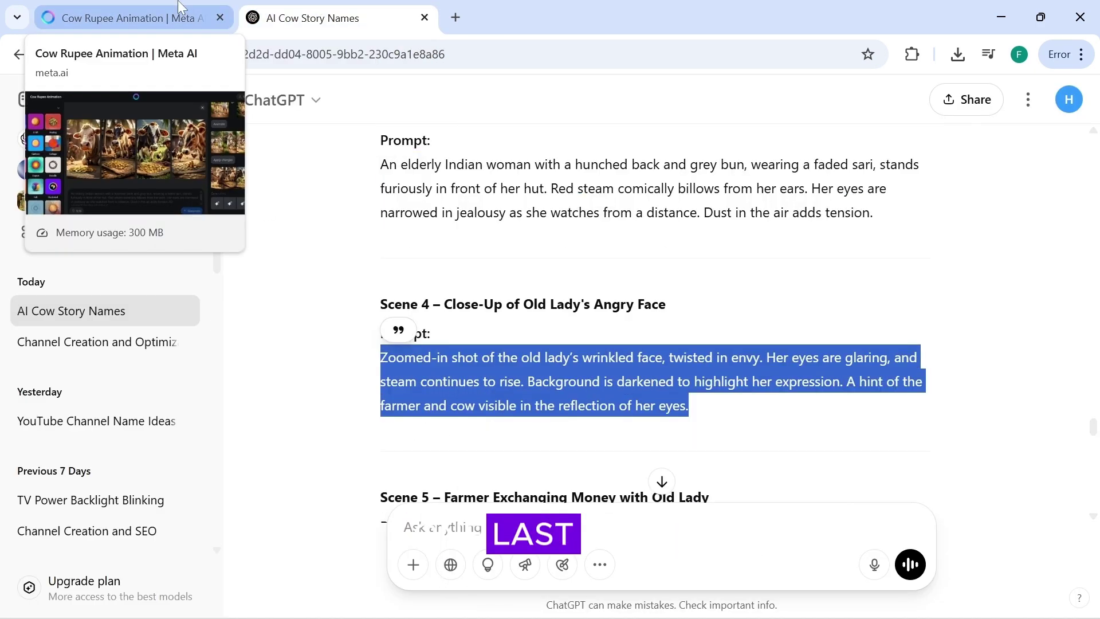
pyautogui.click(132, 18)
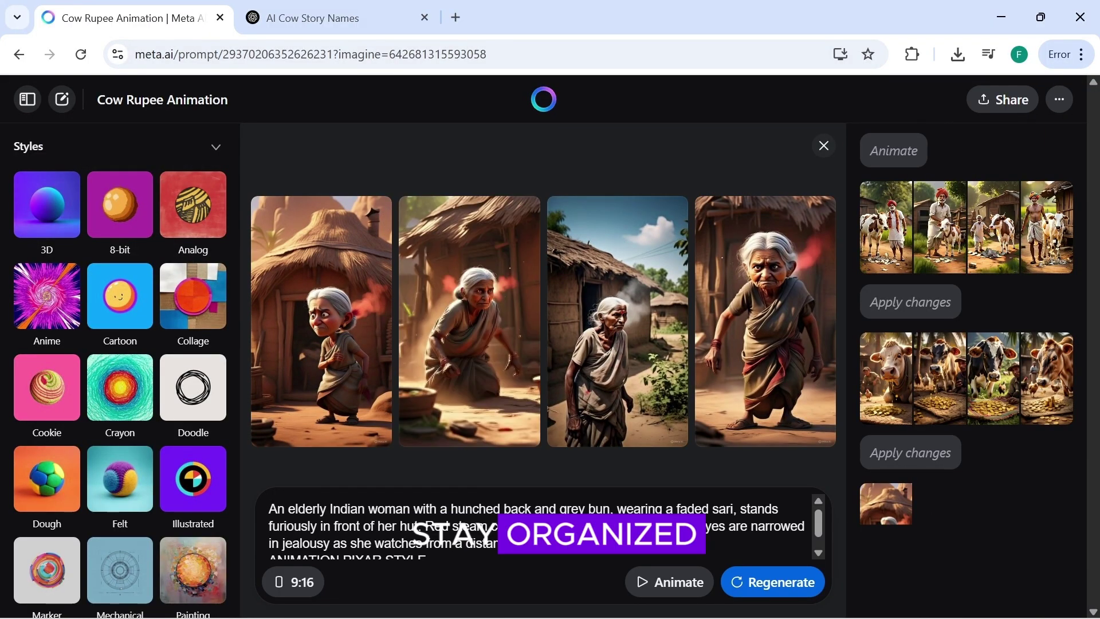
pyautogui.hotkey('ctrl', 'a')
pyautogui.rightClick(314, 504)
pyautogui.click(338, 209)
pyautogui.click(756, 583)
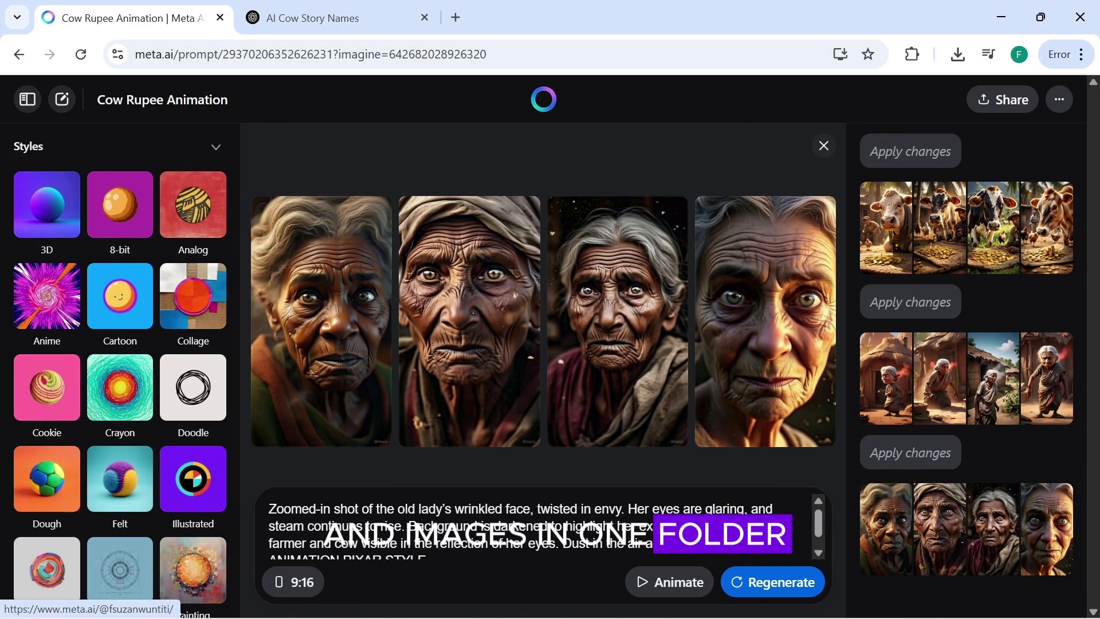
pyautogui.hotkey('ctrl', 'Tab')
pyautogui.tripleClick(482, 252)
pyautogui.hotkey('ctrl', 'Tab')
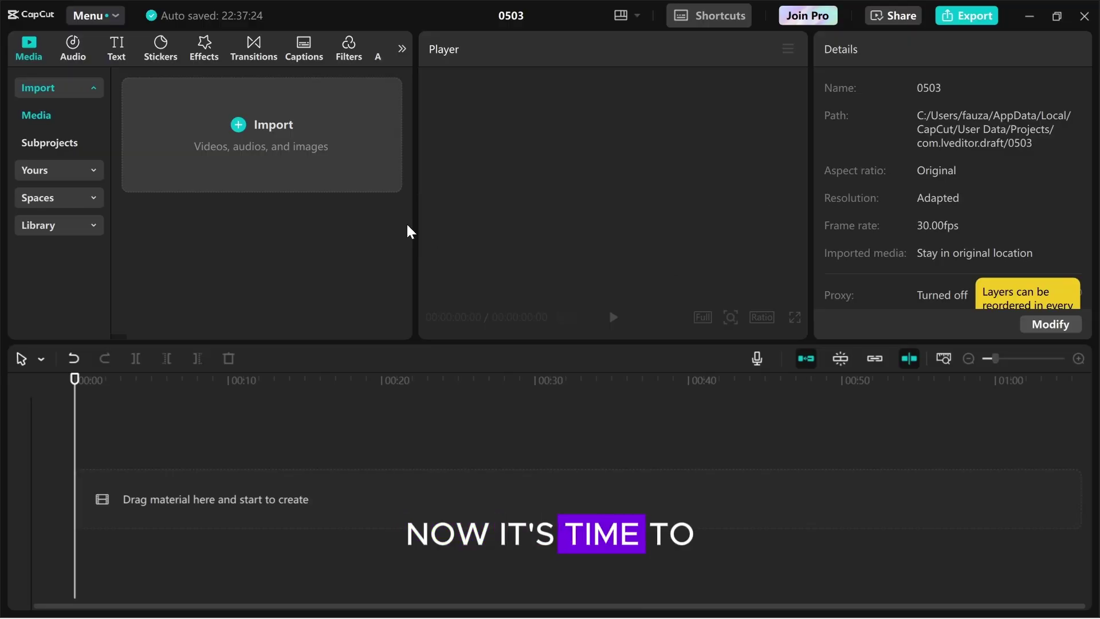
# Step: Import the scene clips and voiceover from the Desktop 'cow sttory' folder
pyautogui.click(307, 156)
pyautogui.click(75, 208)
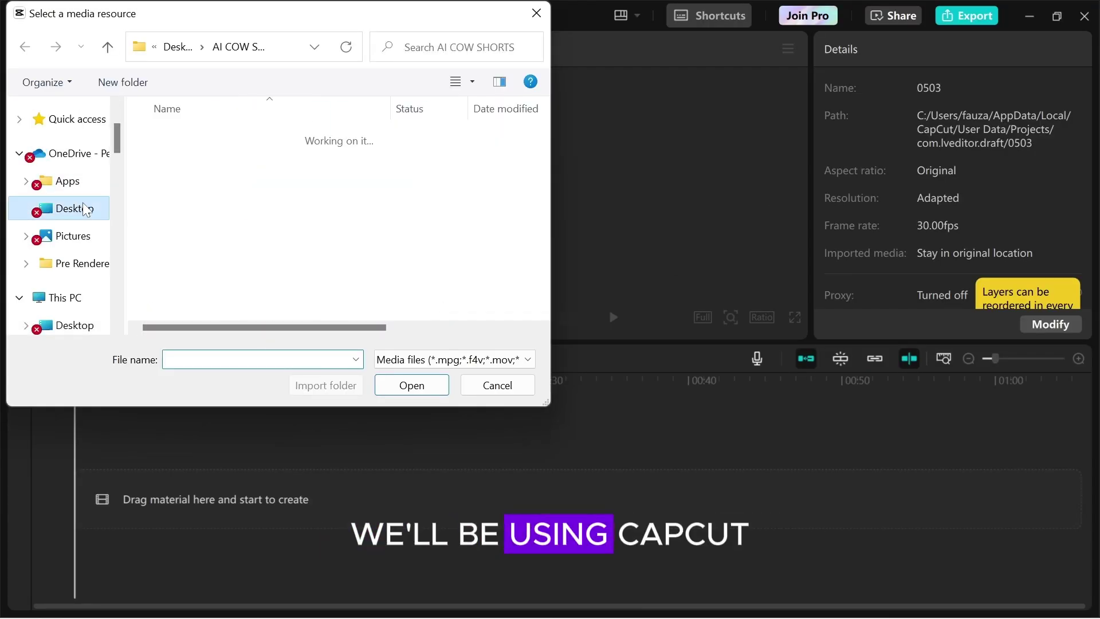
pyautogui.scroll(-6, 539, 189)
pyautogui.scroll(4, 537, 188)
pyautogui.doubleClick(333, 214)
pyautogui.moveTo(212, 199); pyautogui.dragTo(576, 359)
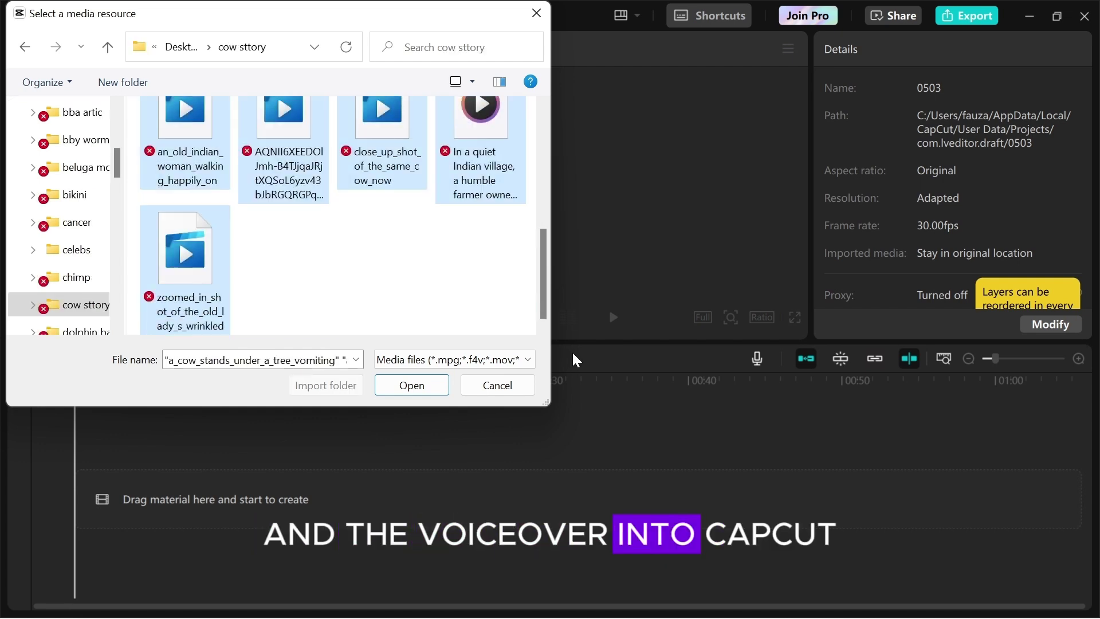
pyautogui.click(439, 387)
# Step: Lay the voiceover and scene clips on the timeline in story order, trimming to 37 seconds
pyautogui.moveTo(291, 183); pyautogui.dragTo(211, 432)
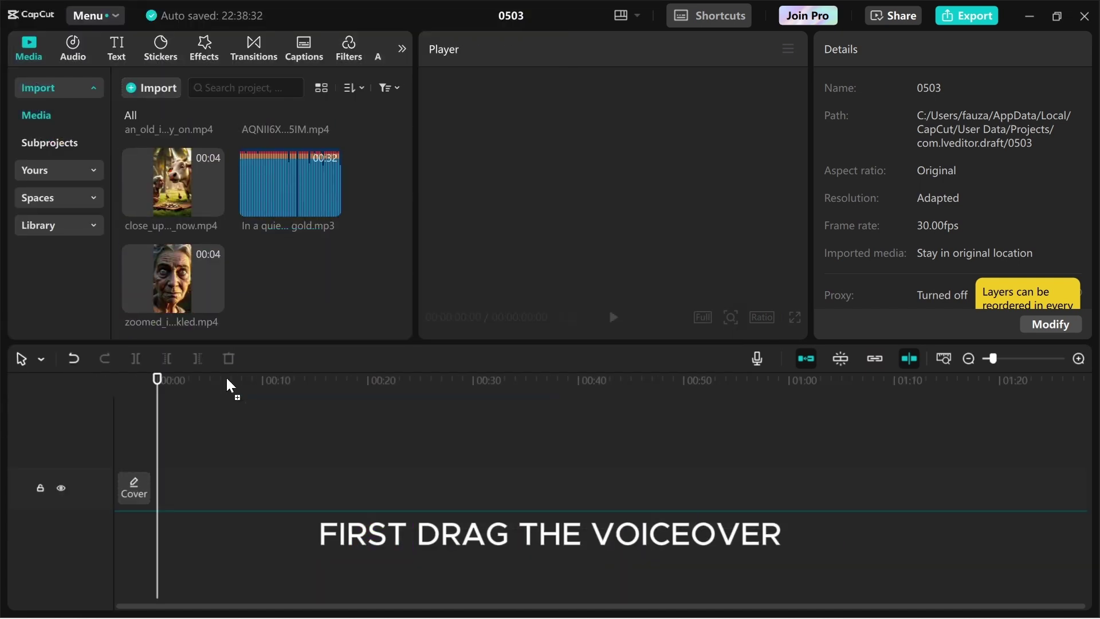
pyautogui.moveTo(173, 183); pyautogui.dragTo(216, 442)
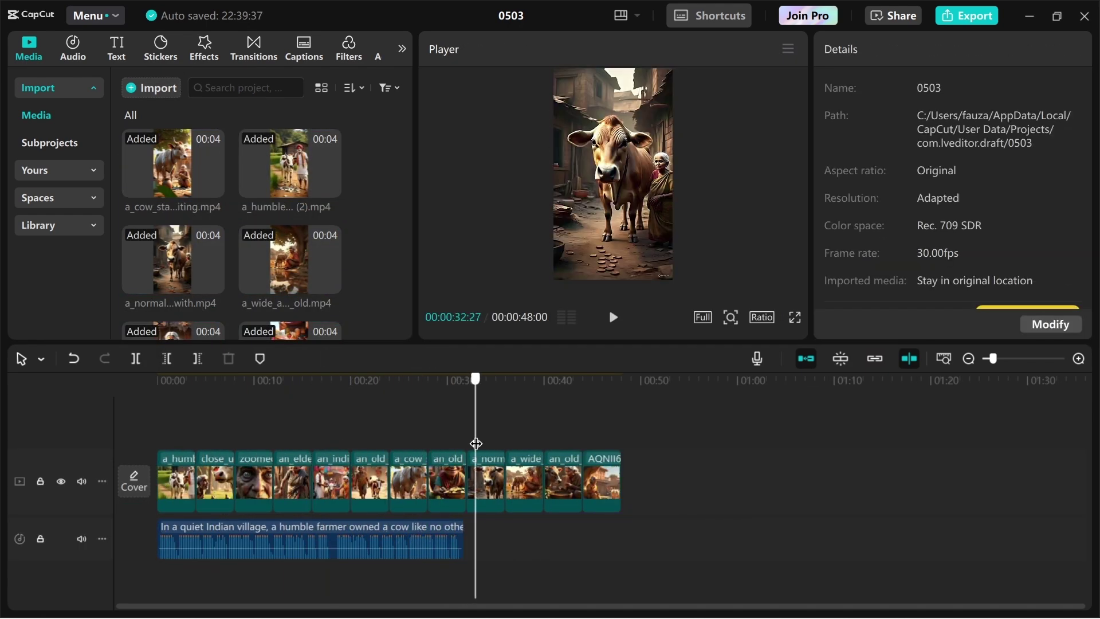
pyautogui.click(486, 491)
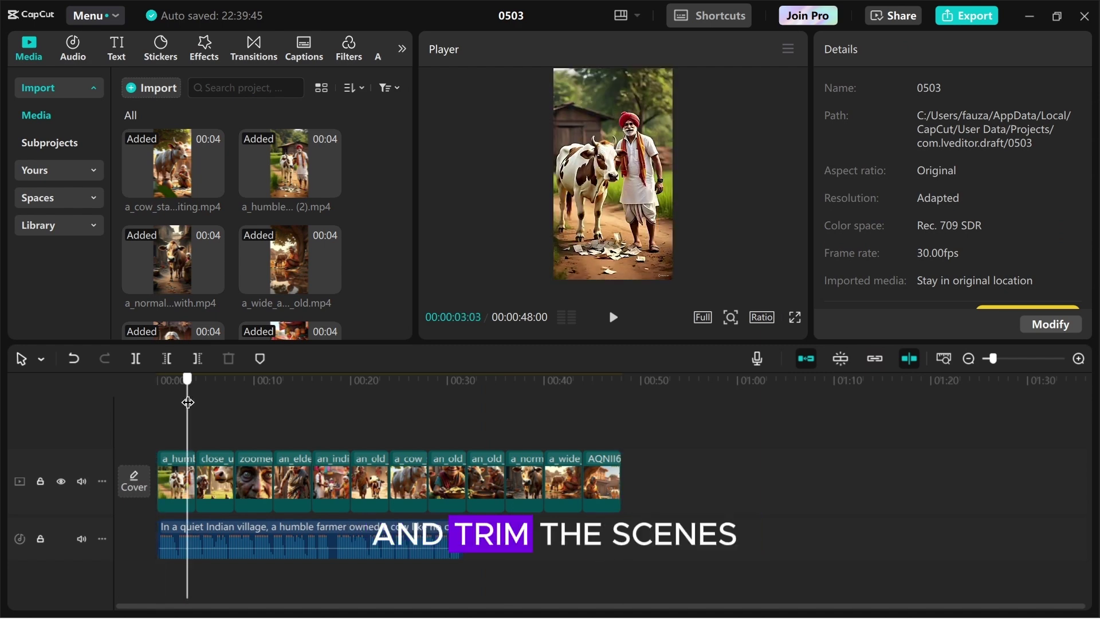
pyautogui.press('space')
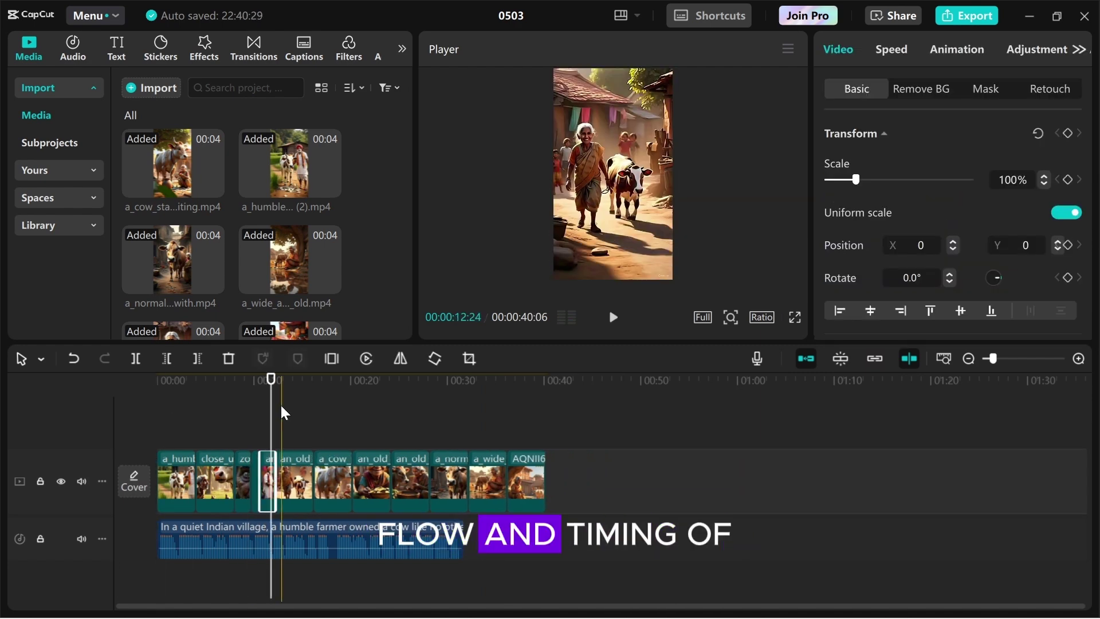
pyautogui.moveTo(299, 467); pyautogui.dragTo(280, 467)
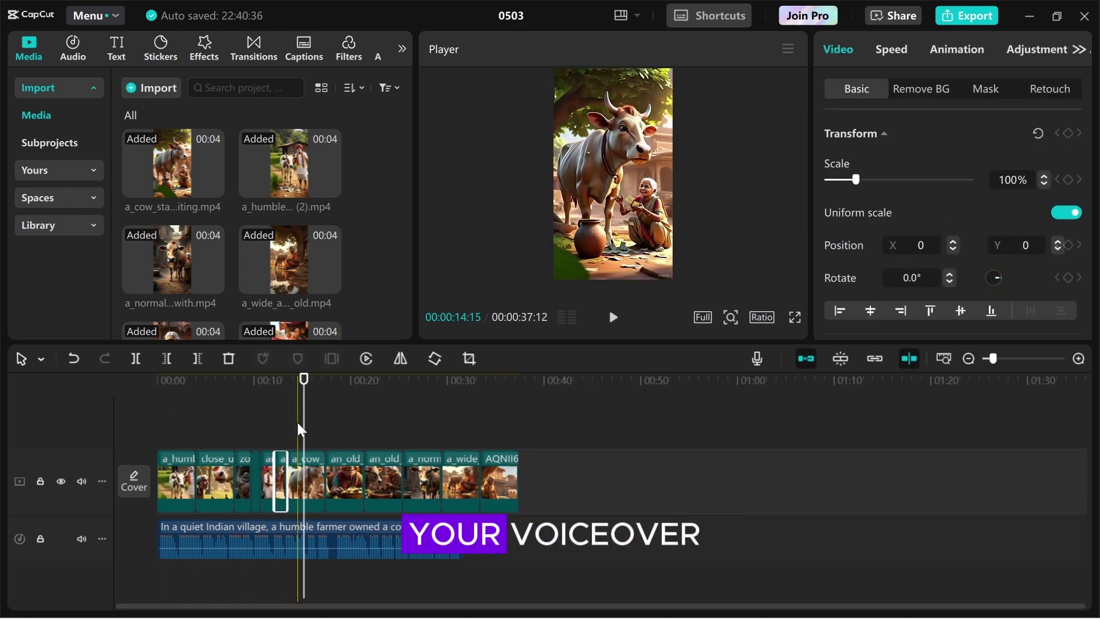
# Step: Preview the trimmed sequence, then ask ChatGPT for important foley sound effects per scene
pyautogui.press('space')
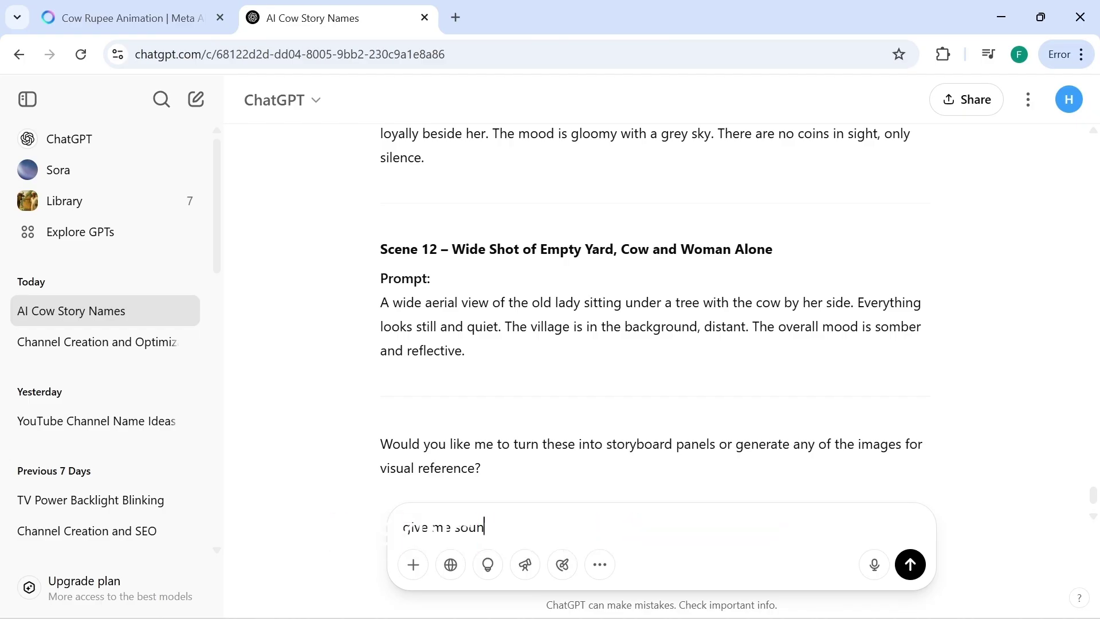
pyautogui.write('ts for each,no')
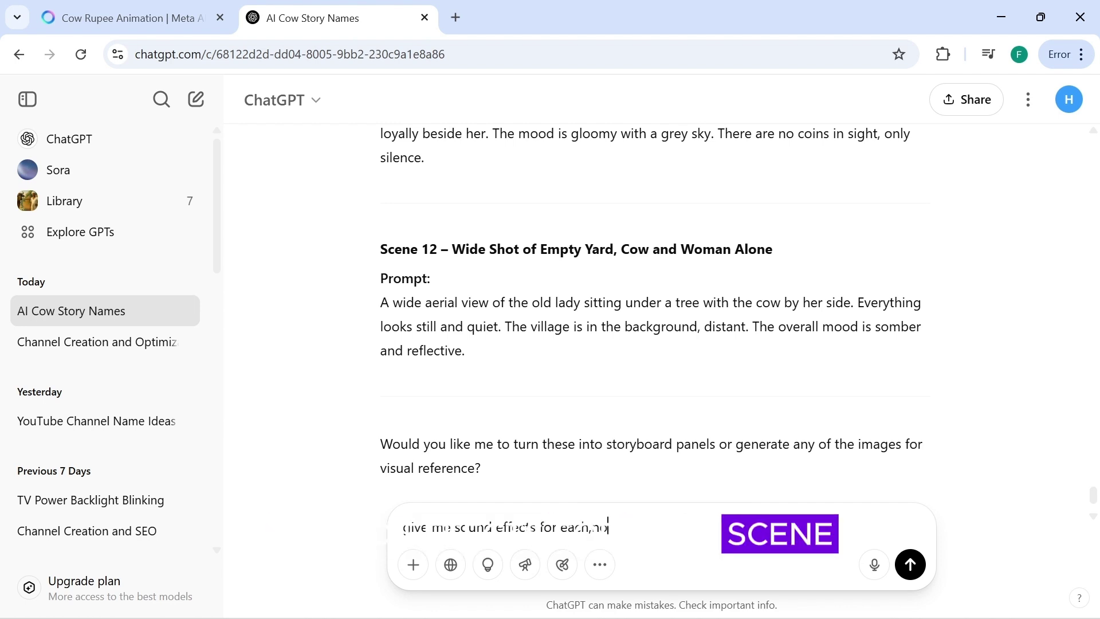
pyautogui.write('ly important sound effe')
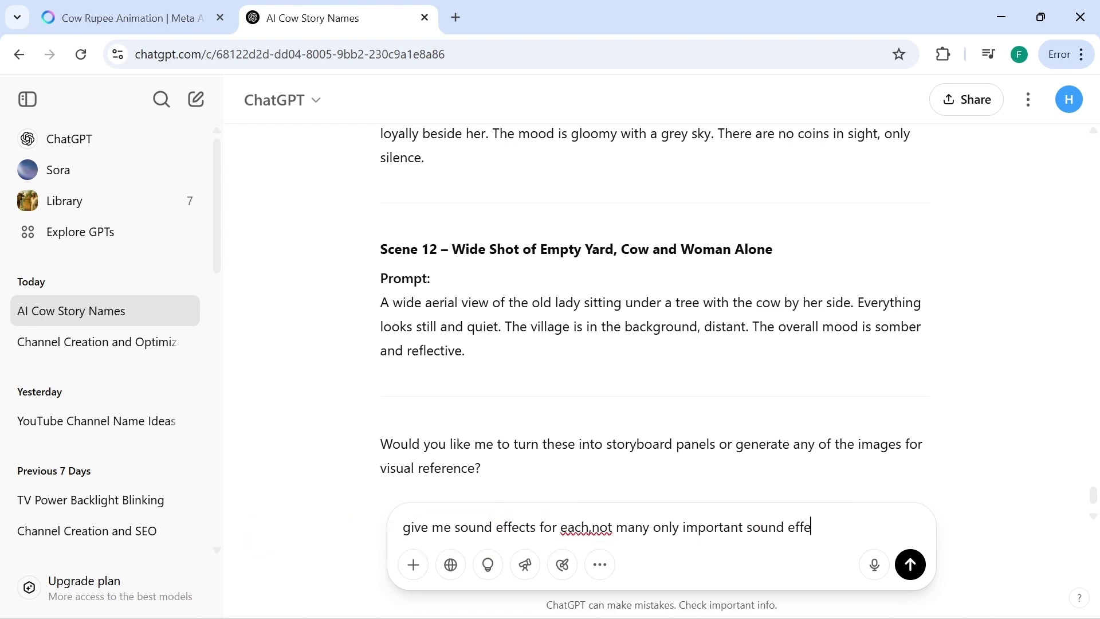
pyautogui.write('ctss')
pyautogui.press('BackSpace')
pyautogui.press('Return')
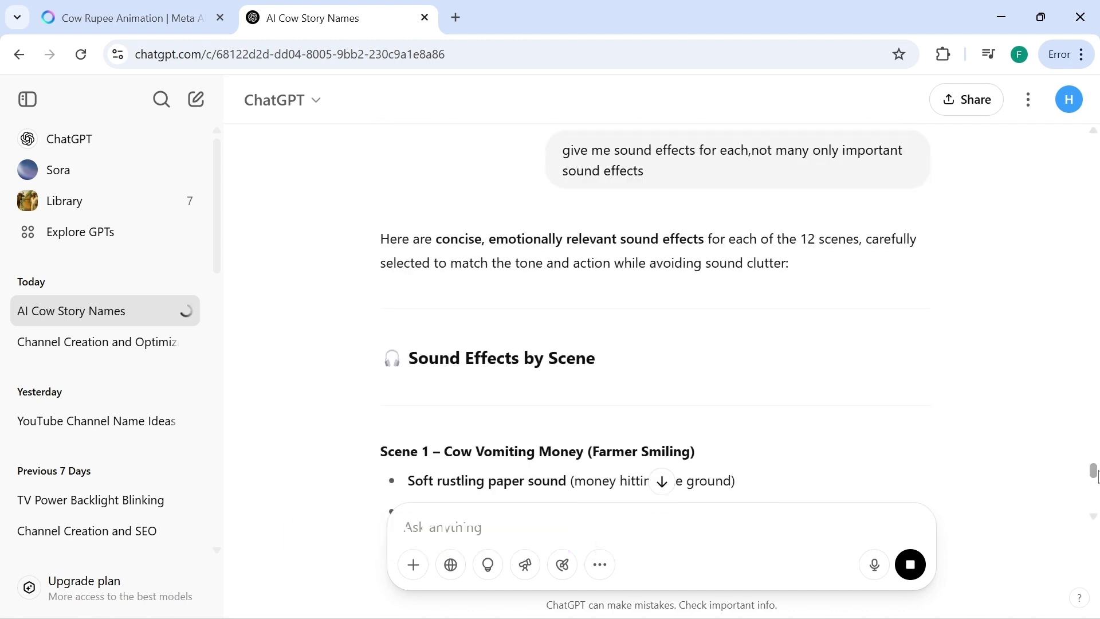
# Step: Select and copy the 'Soft rustling paper sound' effect from ChatGPT's list
pyautogui.scroll(-15, 1097, 475)
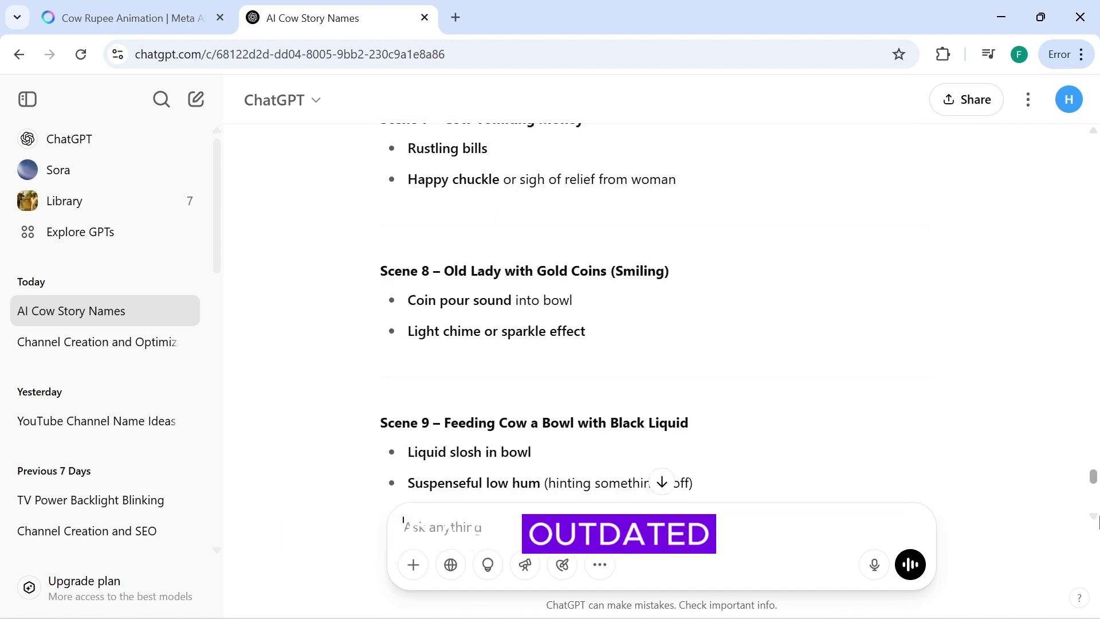
pyautogui.scroll(-3, 1097, 521)
pyautogui.scroll(20, 1096, 498)
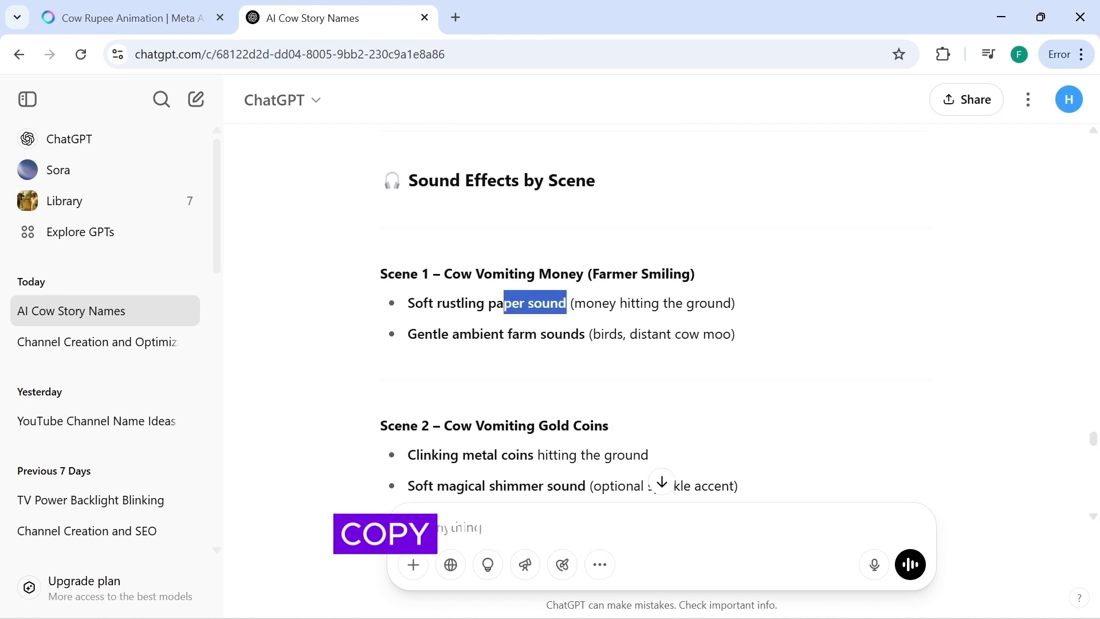
pyautogui.moveTo(415, 303); pyautogui.dragTo(406, 302)
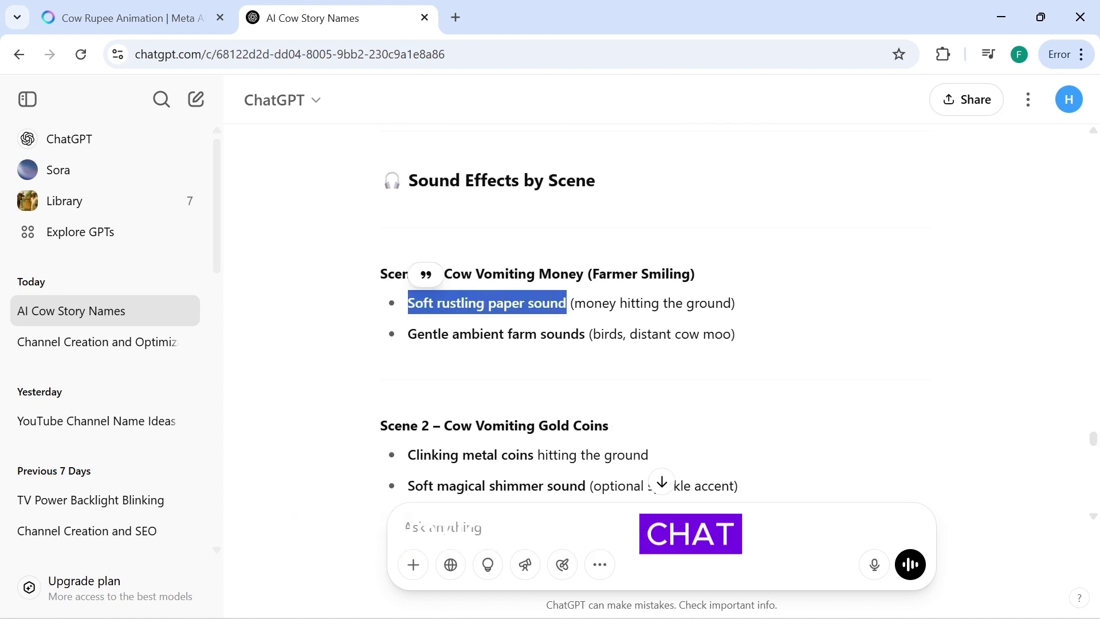
pyautogui.rightClick(437, 308)
# Step: Generate a 'Soft rustling paper' sound effect in ElevenLabs from the copied description
pyautogui.click(467, 323)
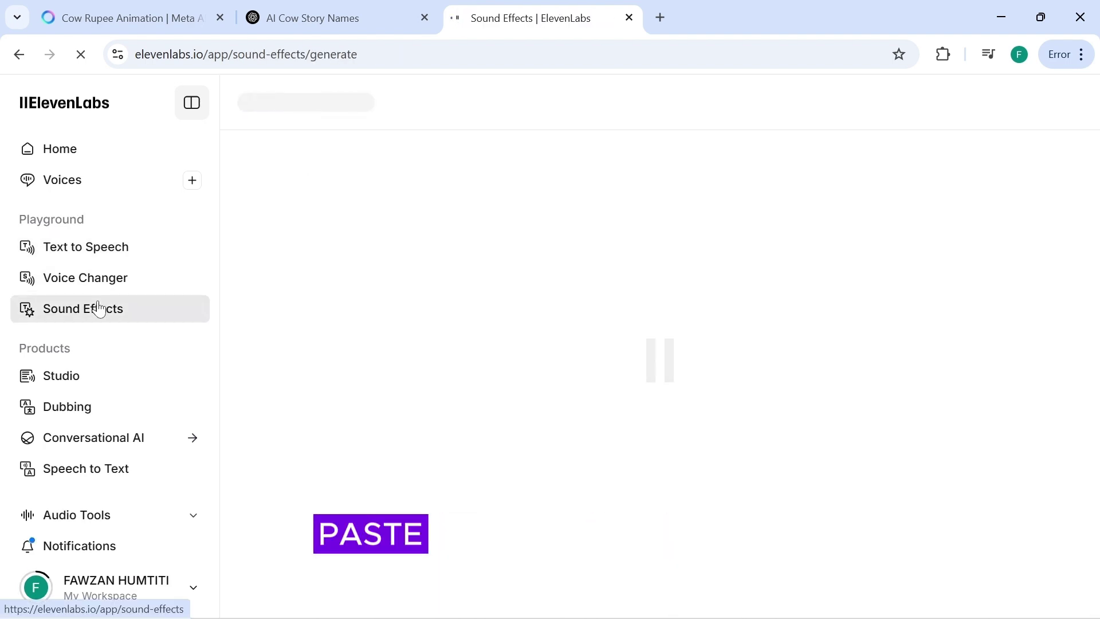
pyautogui.hotkey('ctrl', 'v')
pyautogui.click(884, 573)
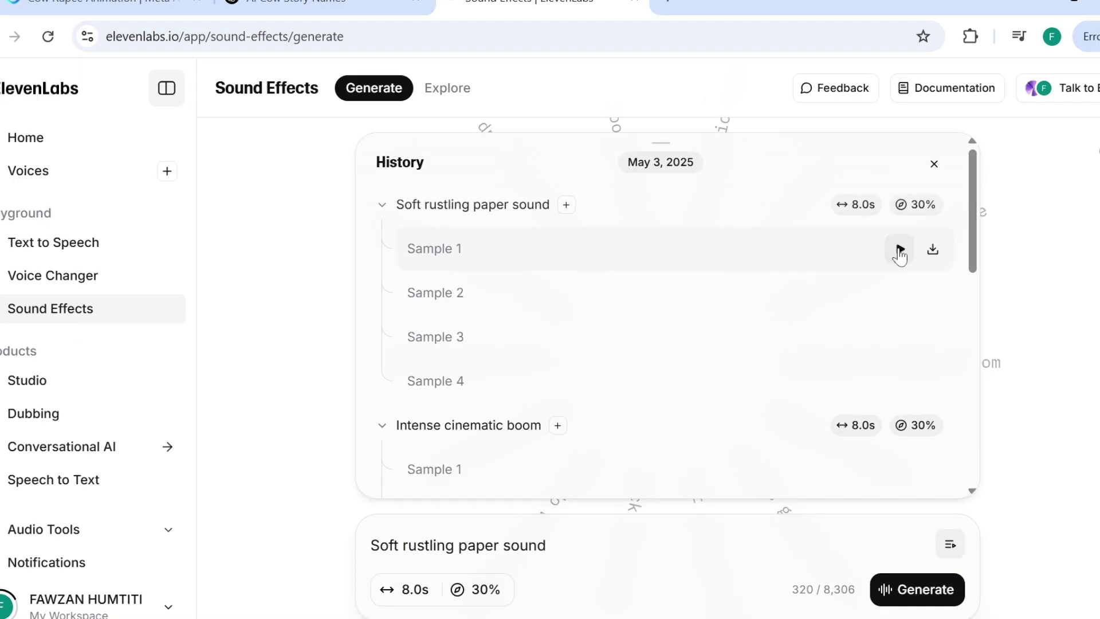
# Step: Compare the samples, download Sample 1 as an mp3, and add it to the CapCut timeline
pyautogui.click(899, 250)
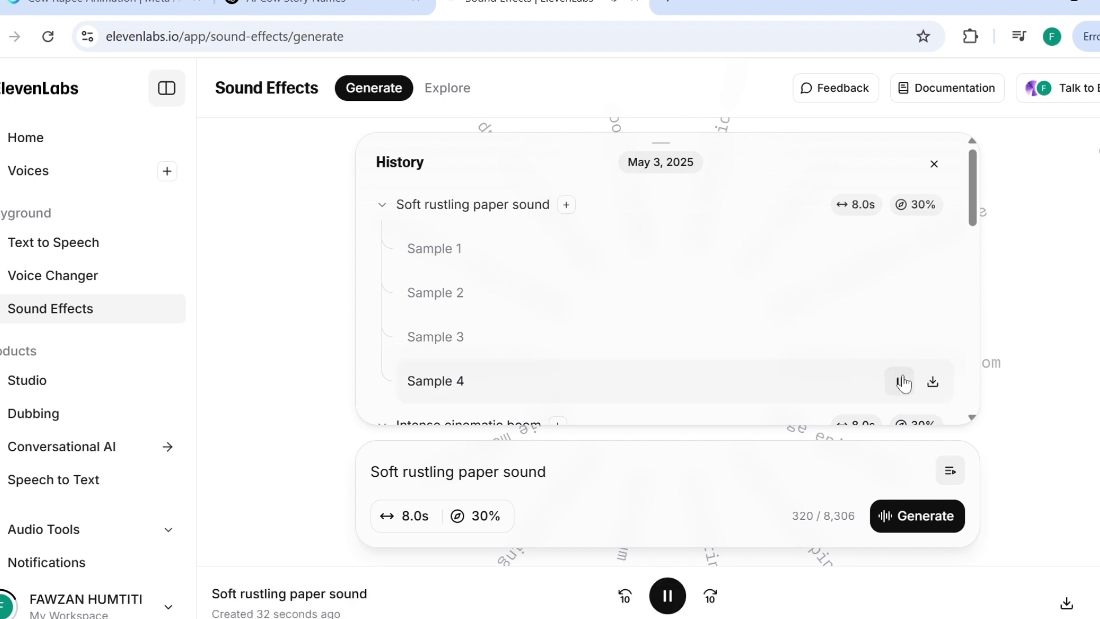
pyautogui.click(902, 381)
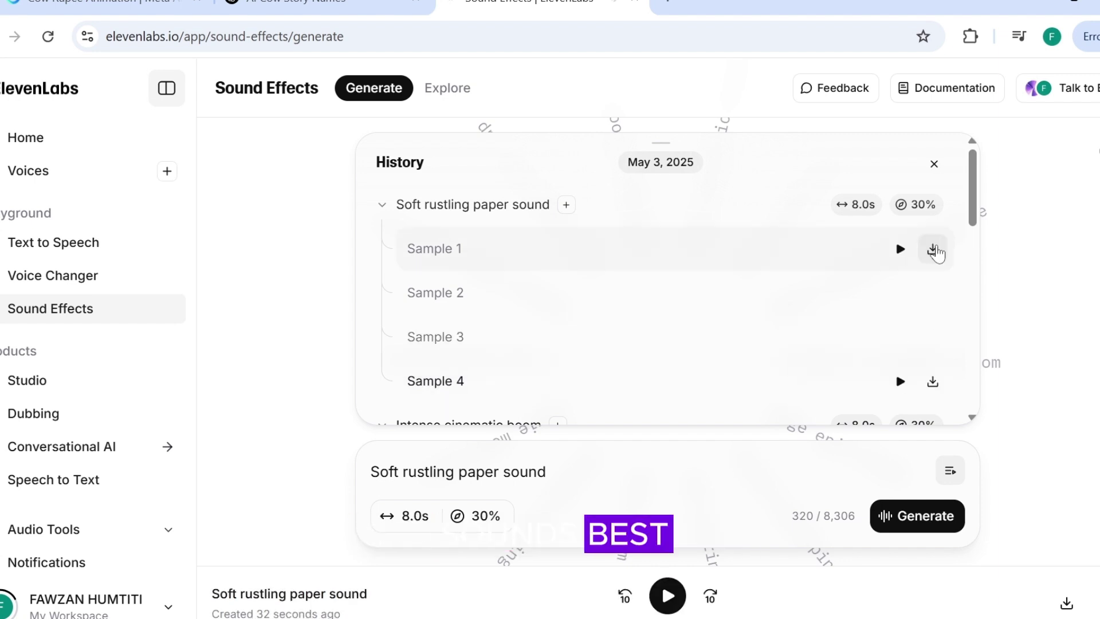
pyautogui.click(934, 251)
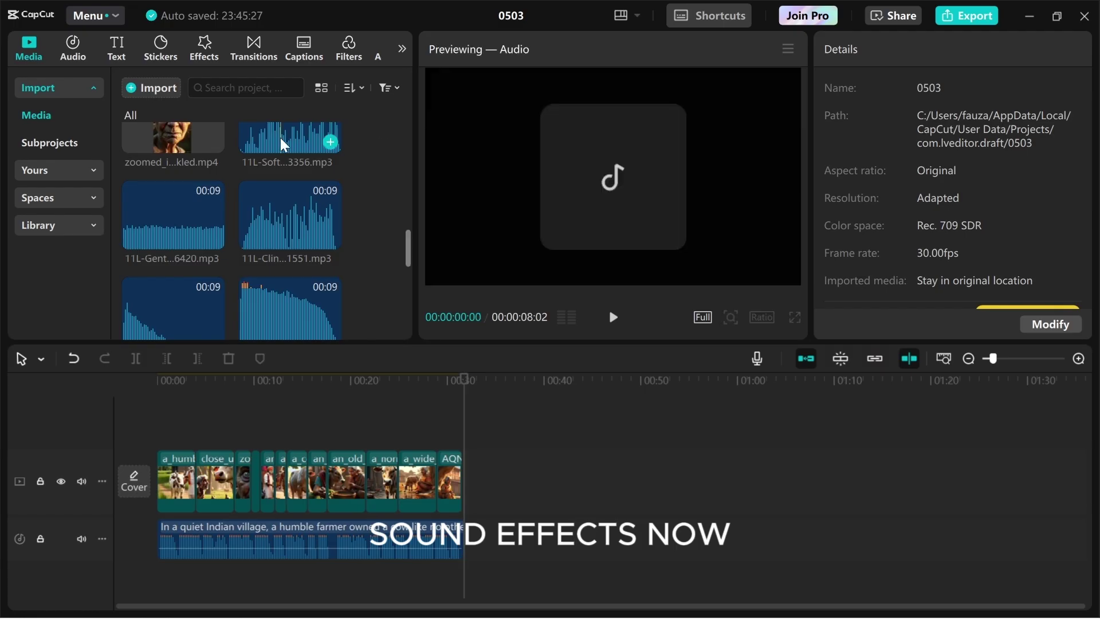
pyautogui.click(277, 146)
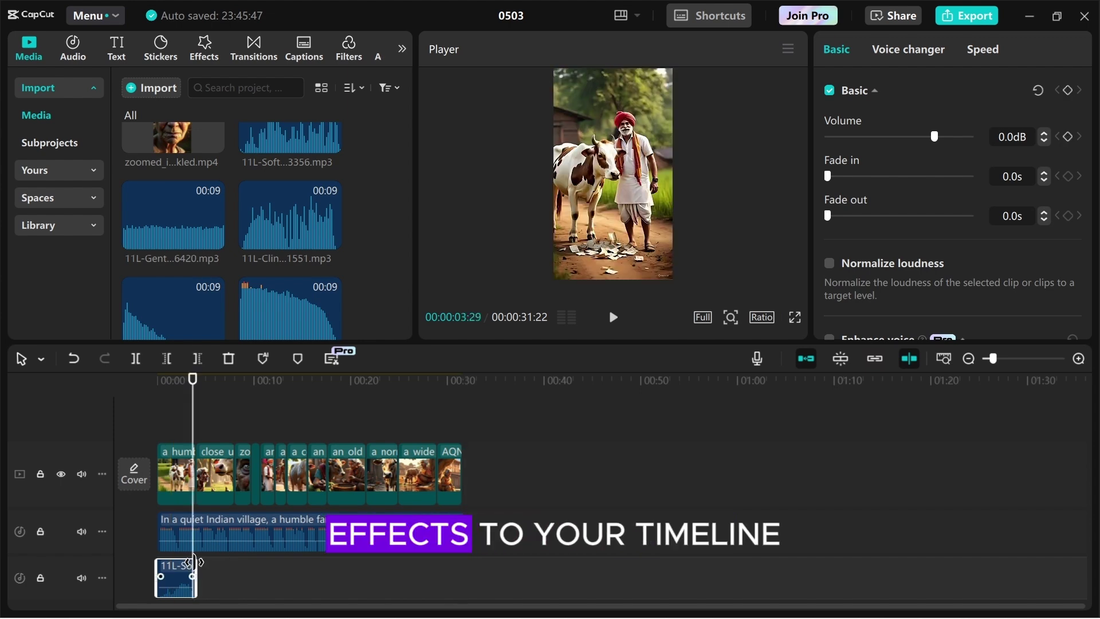
# Step: Drag another imported sound-effect mp3 onto the audio track beneath the voiceover
pyautogui.moveTo(290, 297); pyautogui.dragTo(240, 538)
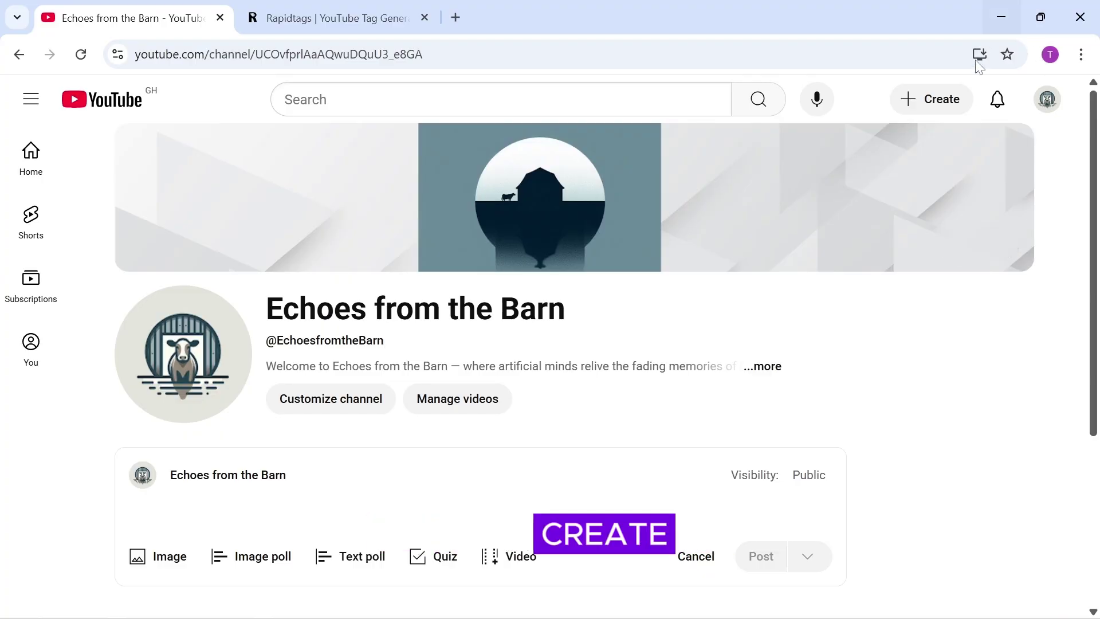
# Step: Start a YouTube Studio upload of 0503.mp4 from the Desktop's AI COW SHORTS folder
pyautogui.click(964, 89)
pyautogui.click(953, 140)
pyautogui.click(559, 446)
pyautogui.click(81, 173)
pyautogui.doubleClick(350, 138)
pyautogui.doubleClick(282, 150)
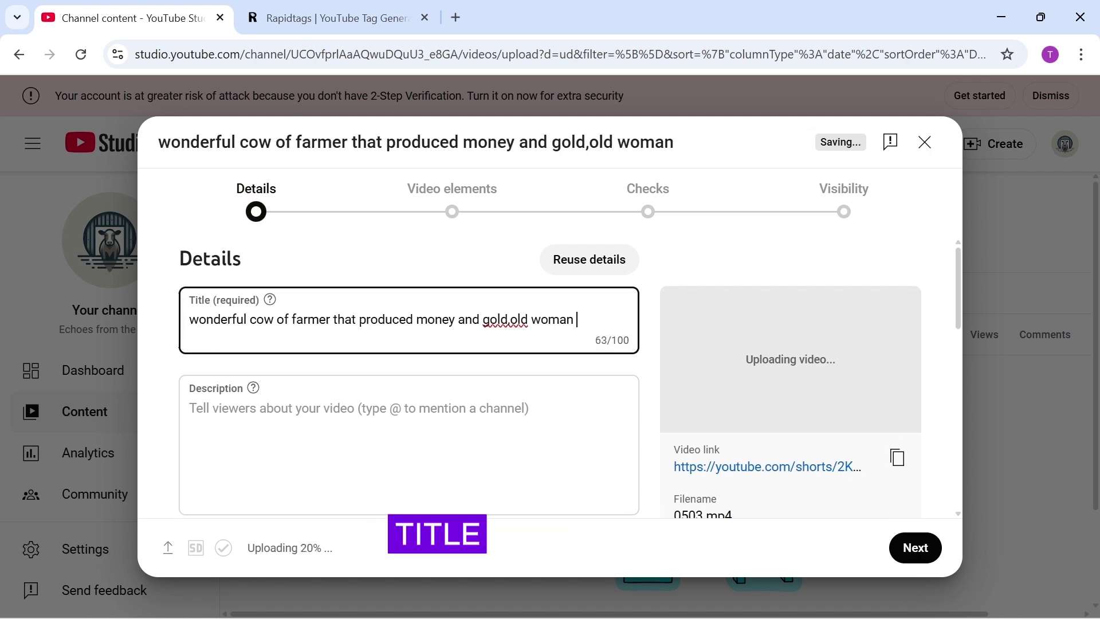
# Step: Enter the jealous-old-woman title and a description about her buying the farmer's cow
pyautogui.write('t jealous')
pyautogui.click(189, 408)
pyautogui.write('this a story about an old woman who got jealous of a farmers cow and decided to buy it')
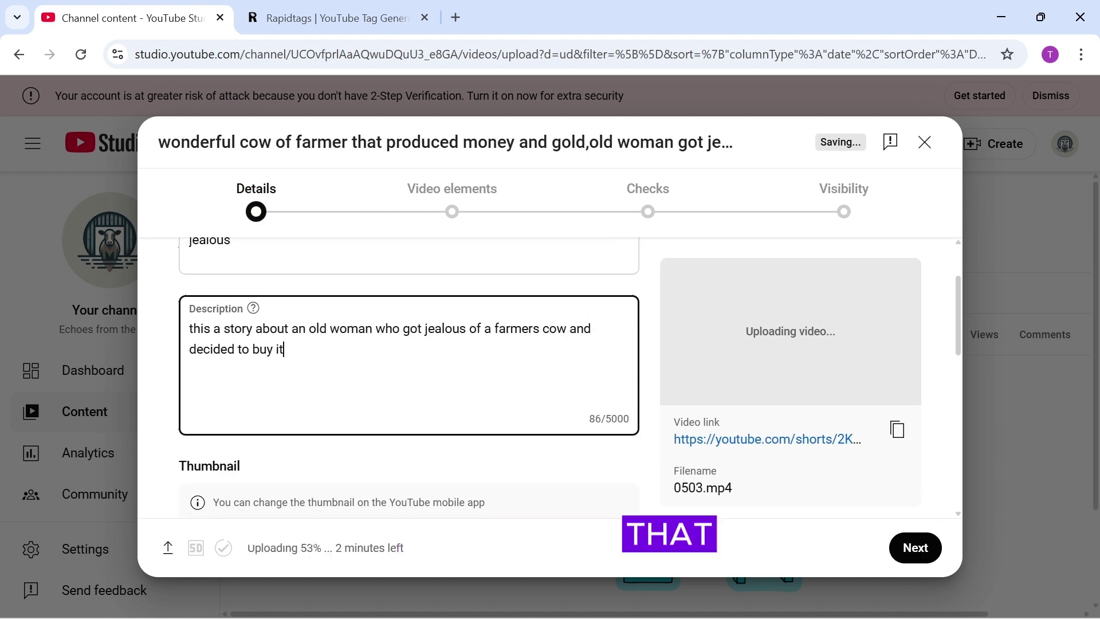
pyautogui.write(' only for it to stop producin')
pyautogui.click(690, 315)
pyautogui.scroll(2, 689, 314)
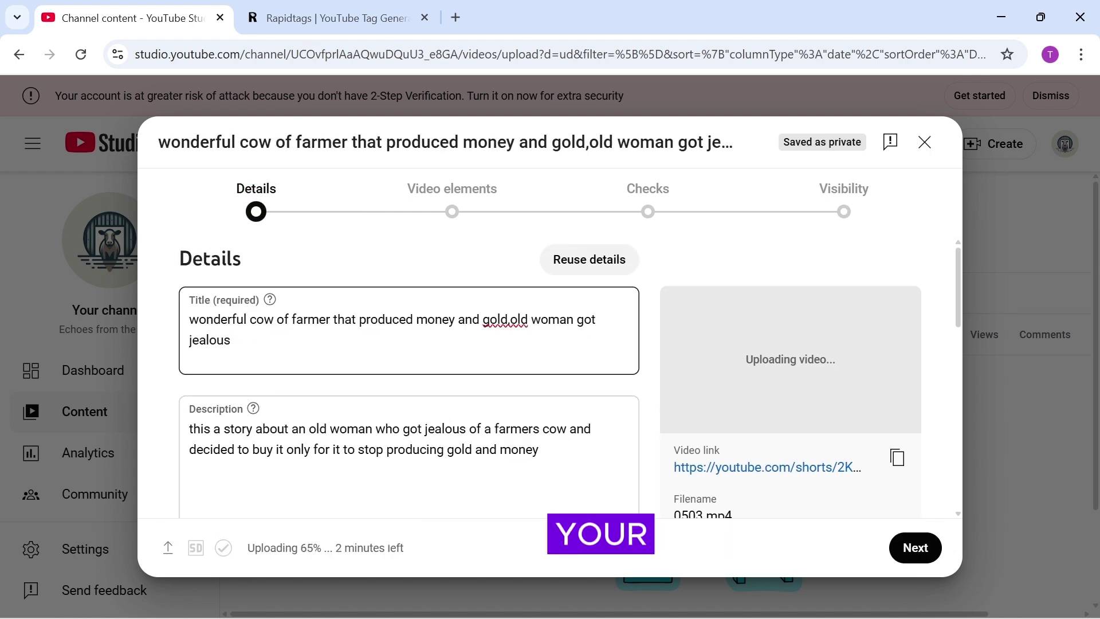
# Step: Copy the video title into Rapidtags, then generate and copy tags from it
pyautogui.moveTo(189, 340); pyautogui.dragTo(228, 339)
pyautogui.hotkey('ctrl', 'Tab')
pyautogui.rightClick(386, 232)
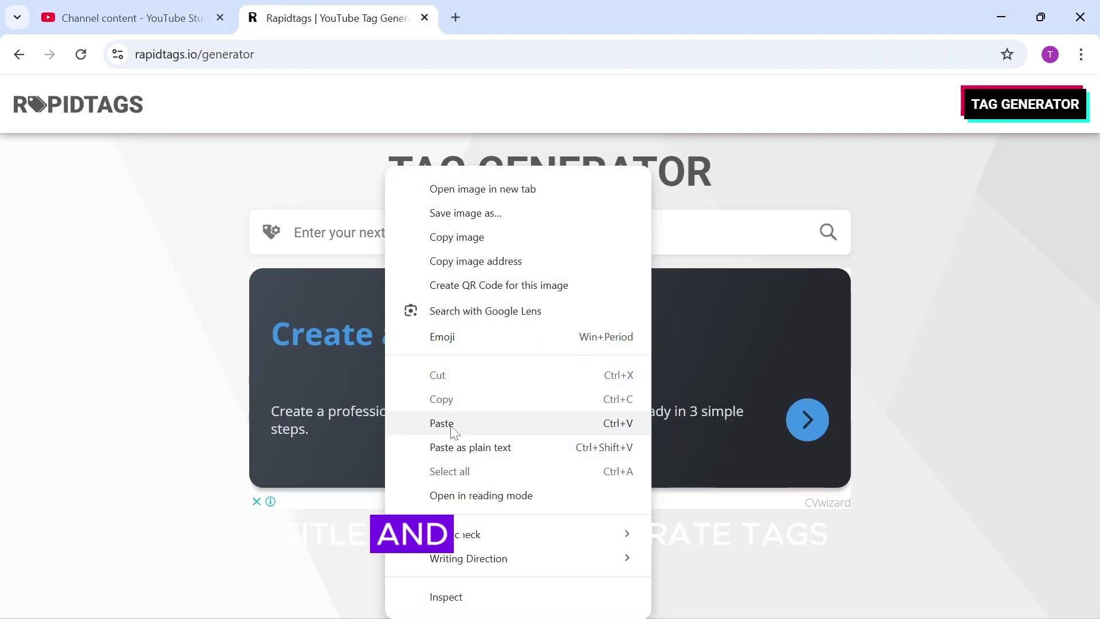
pyautogui.click(449, 422)
pyautogui.click(828, 233)
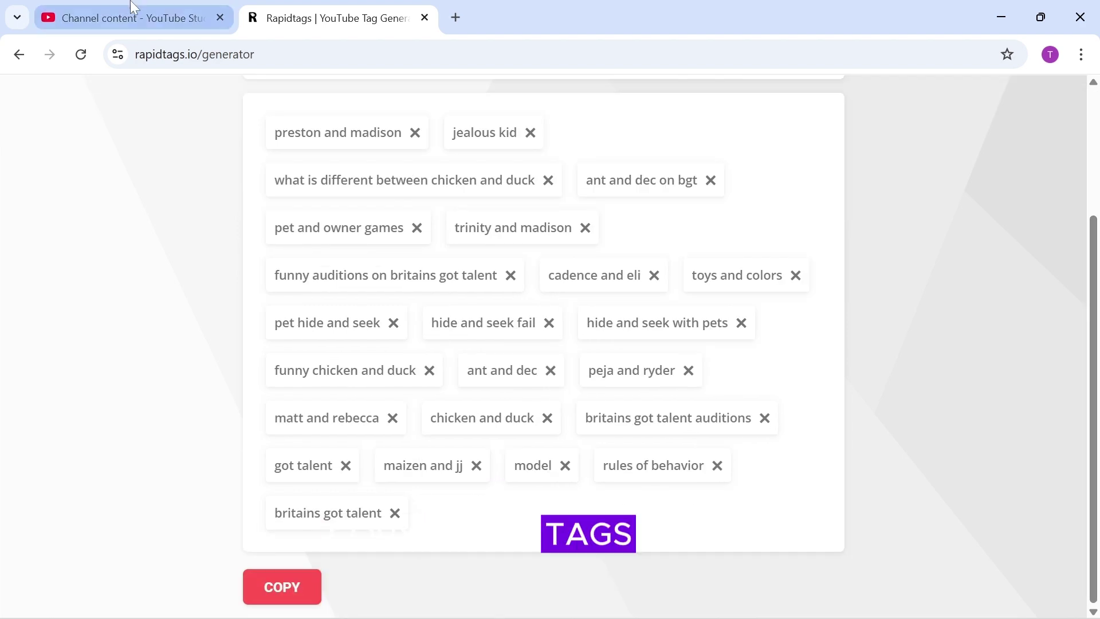
pyautogui.click(133, 7)
# Step: Paste the Rapidtags tags into the video's Tags field under Show more
pyautogui.scroll(-10, 957, 283)
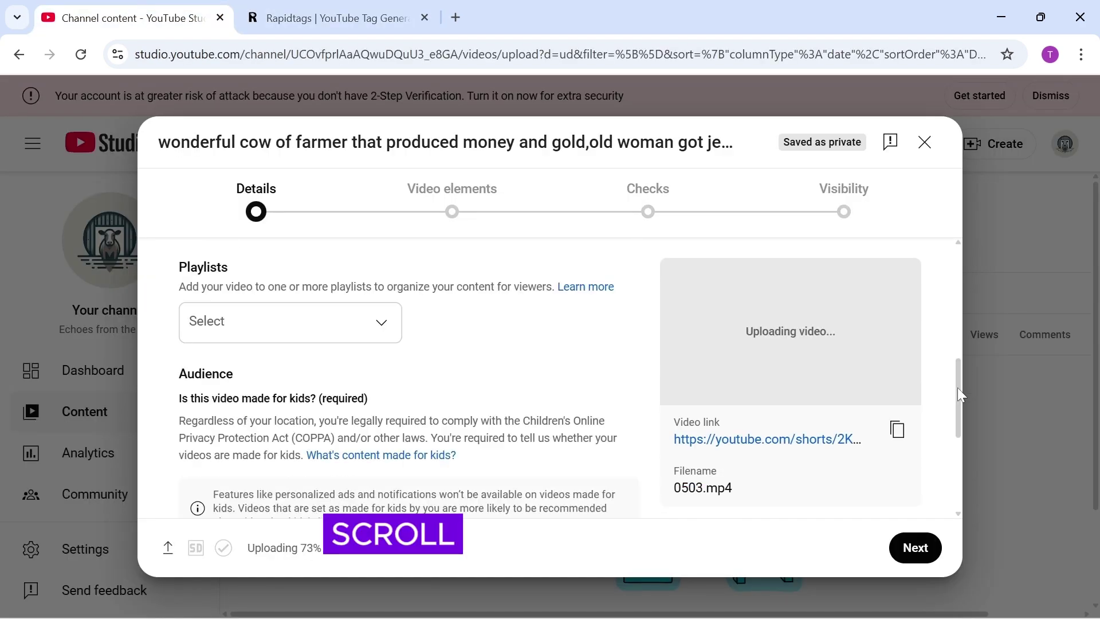
pyautogui.scroll(-5, 962, 380)
pyautogui.click(393, 316)
pyautogui.hotkey('ctrl', 'v')
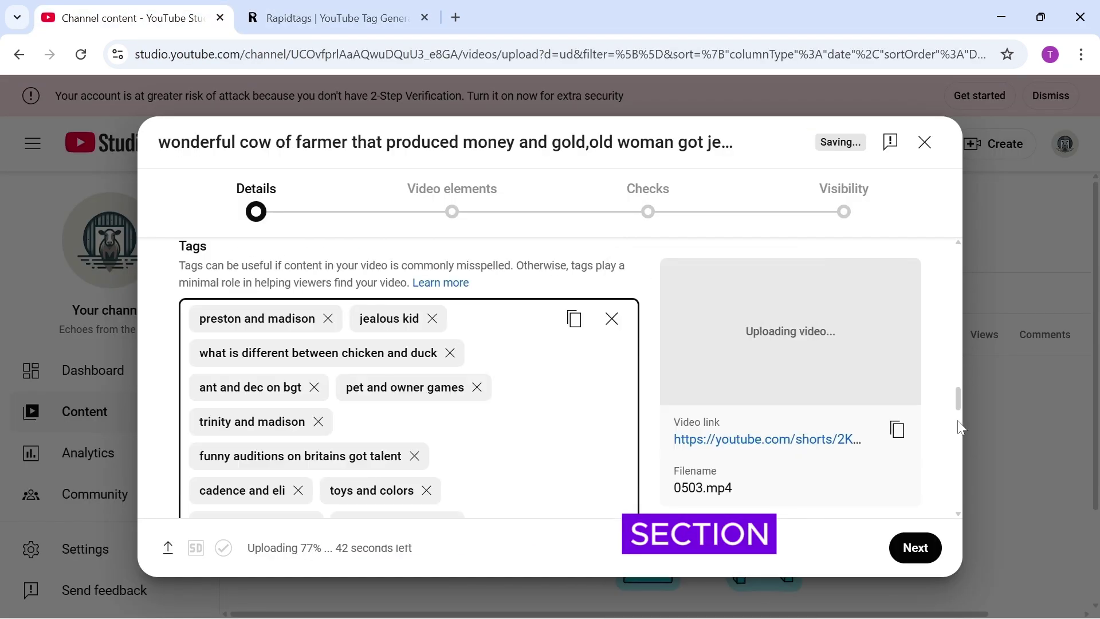
pyautogui.moveTo(960, 429); pyautogui.dragTo(961, 312)
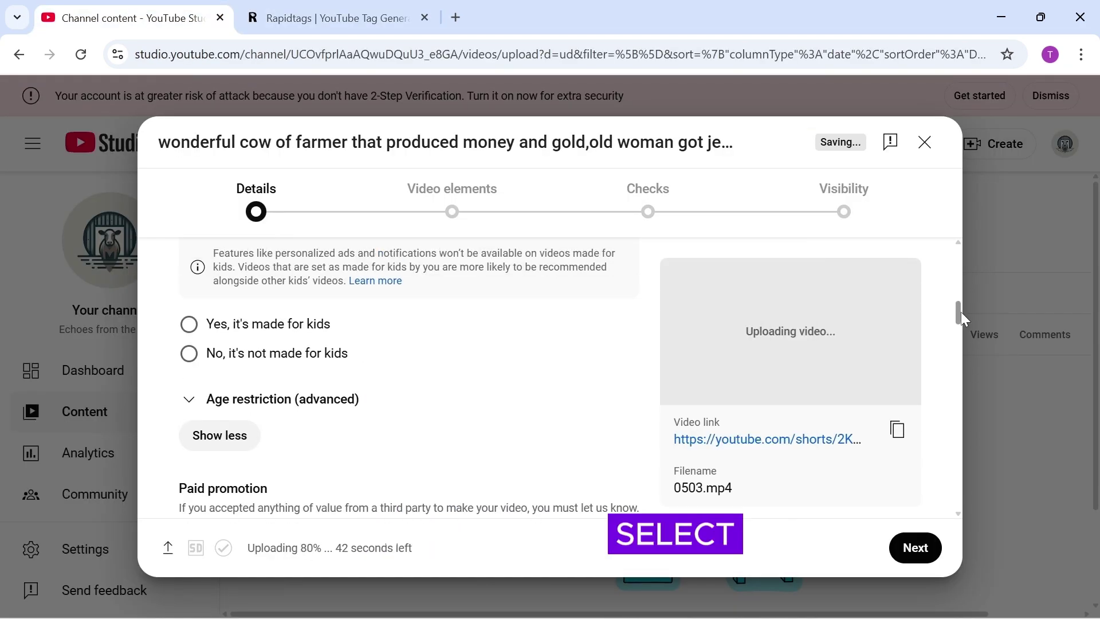
# Step: Mark the Short as not made for kids, set visibility to Public, and publish
pyautogui.click(190, 354)
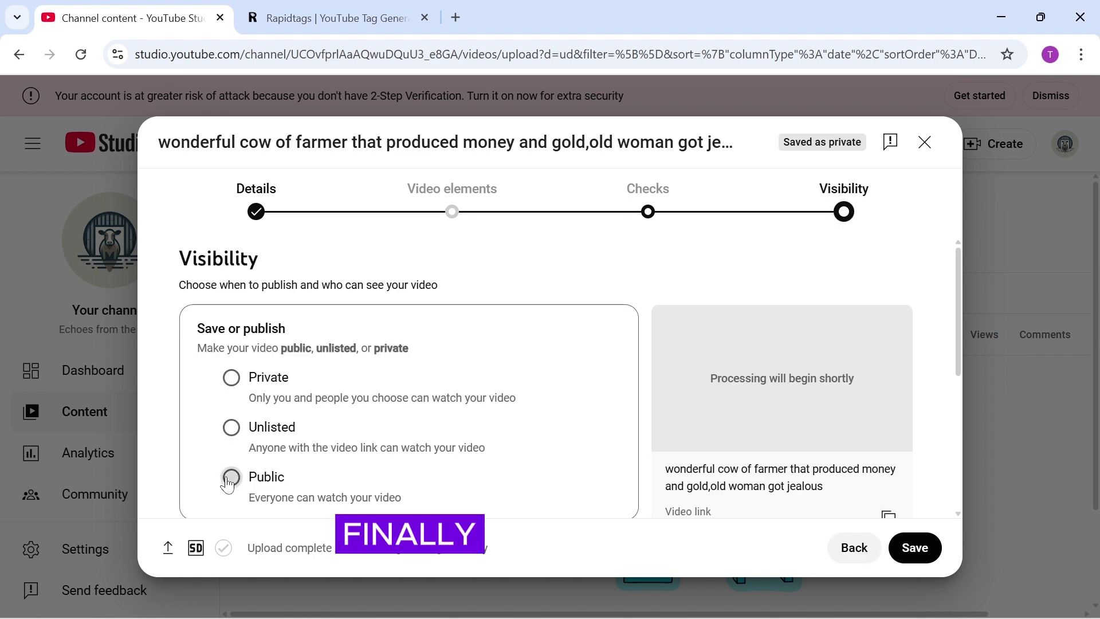
pyautogui.click(231, 477)
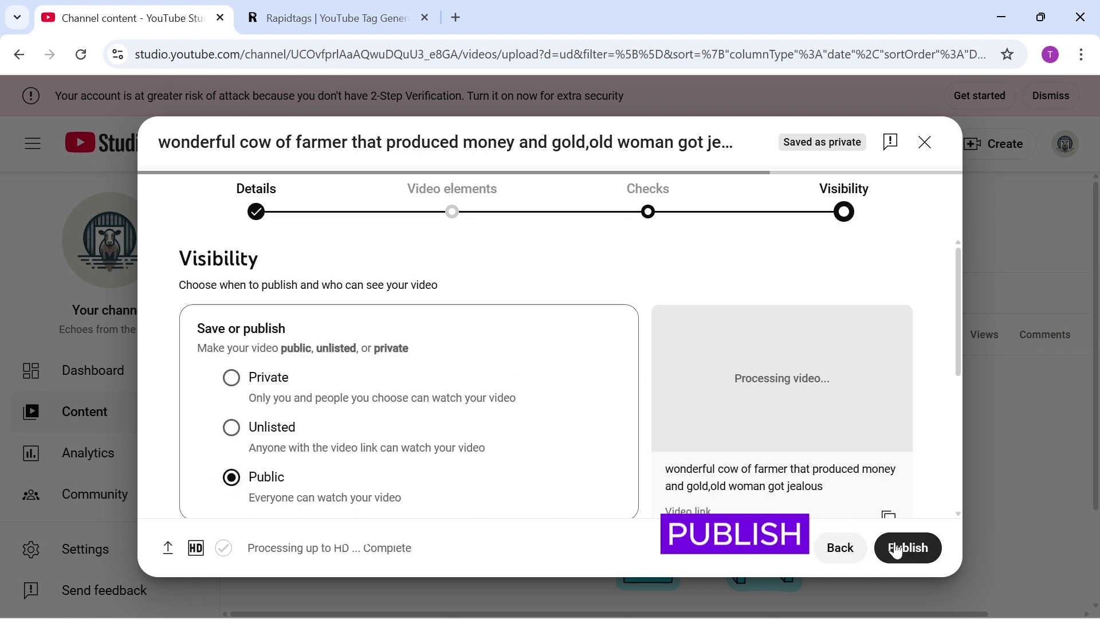
pyautogui.click(908, 547)
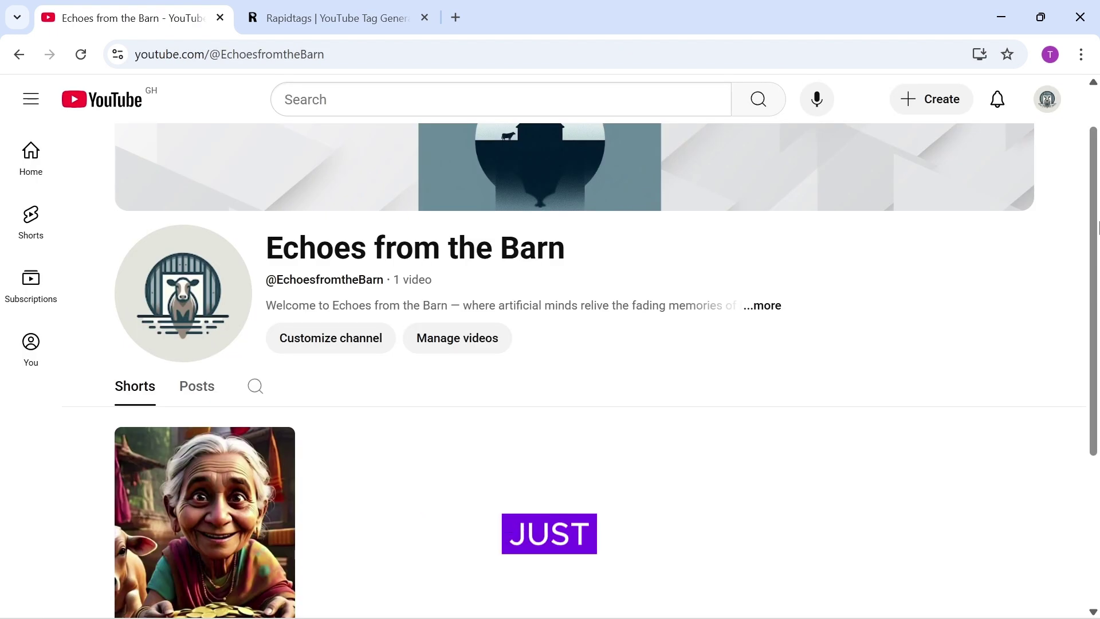